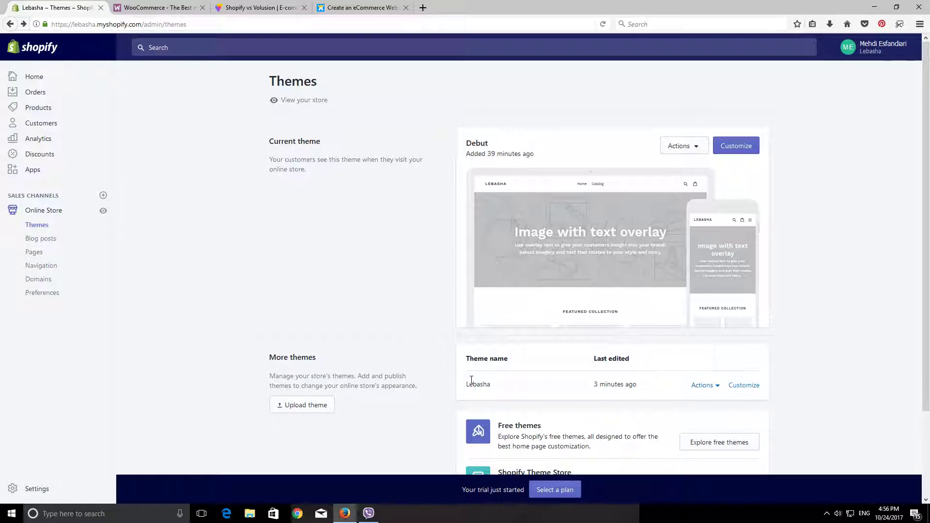
# - Rename the Lebasha theme under More themes to Supply
pyautogui.moveTo(467, 386)
pyautogui.mouseDown()
pyautogui.moveTo(492, 389)
pyautogui.moveTo(466, 388)
pyautogui.mouseUp()
pyautogui.click(488, 387)
pyautogui.click(476, 389)
pyautogui.click(719, 386)
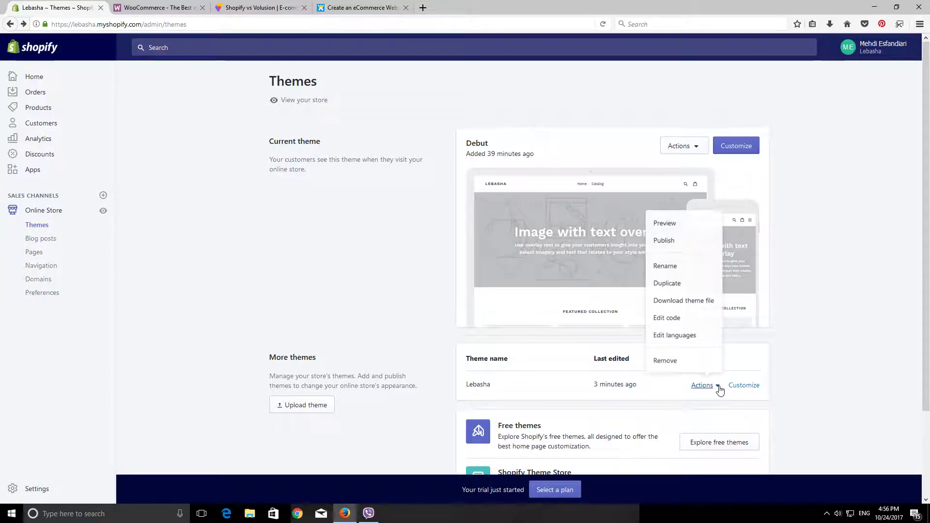
pyautogui.click(661, 267)
pyautogui.click(368, 286)
pyautogui.doubleClick(368, 287)
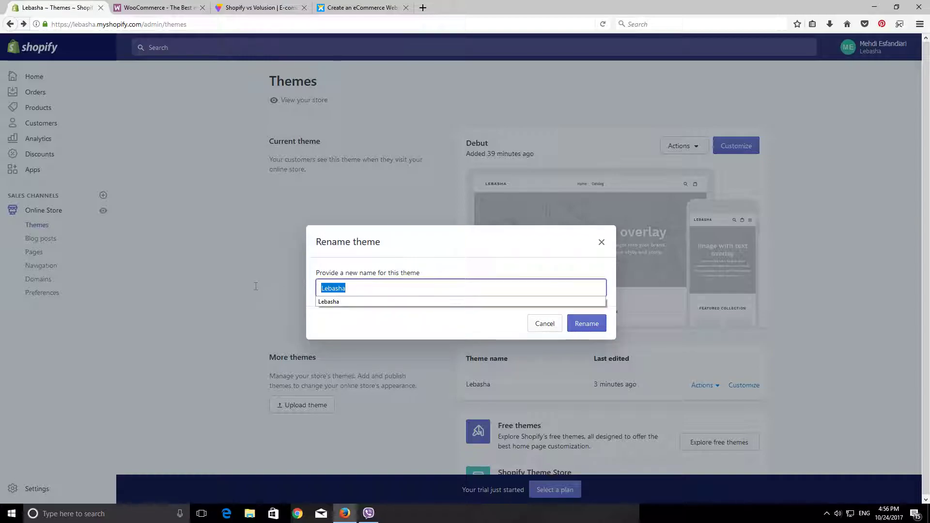
pyautogui.write('Sup')
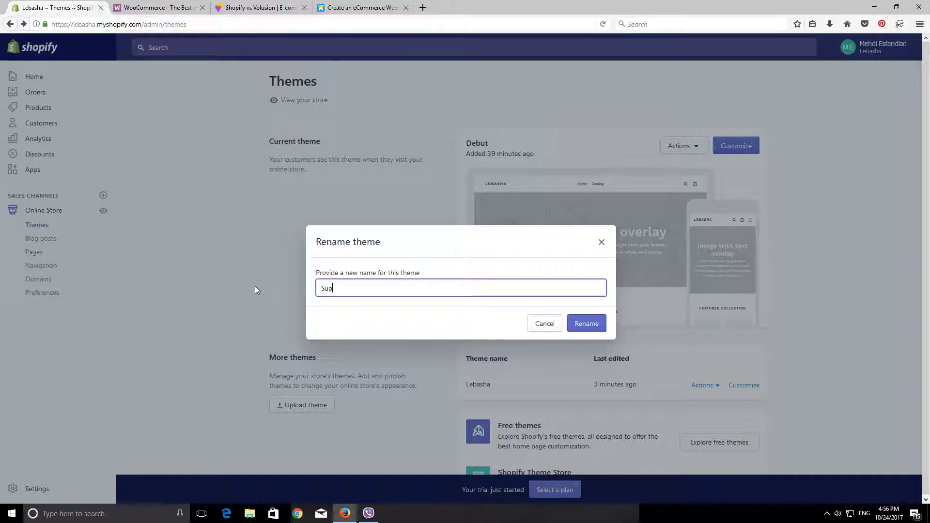
pyautogui.write('ply')
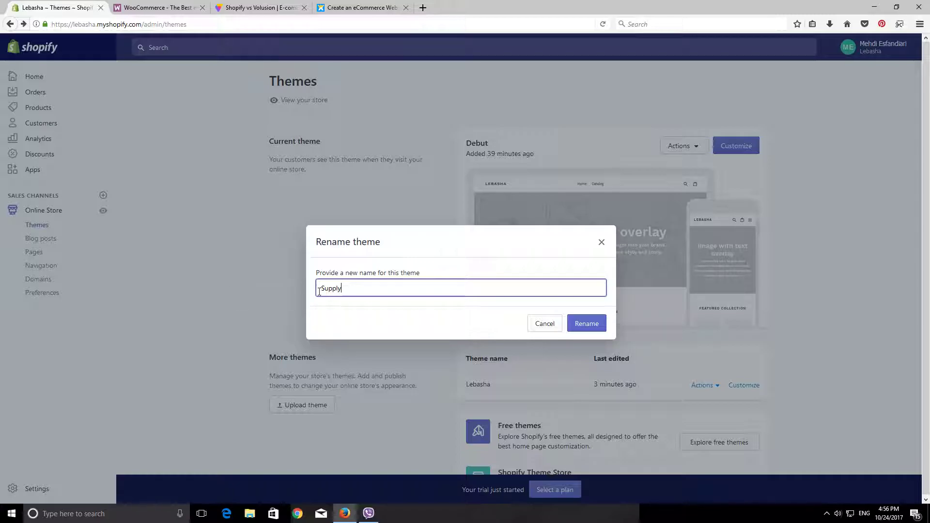
pyautogui.click(578, 323)
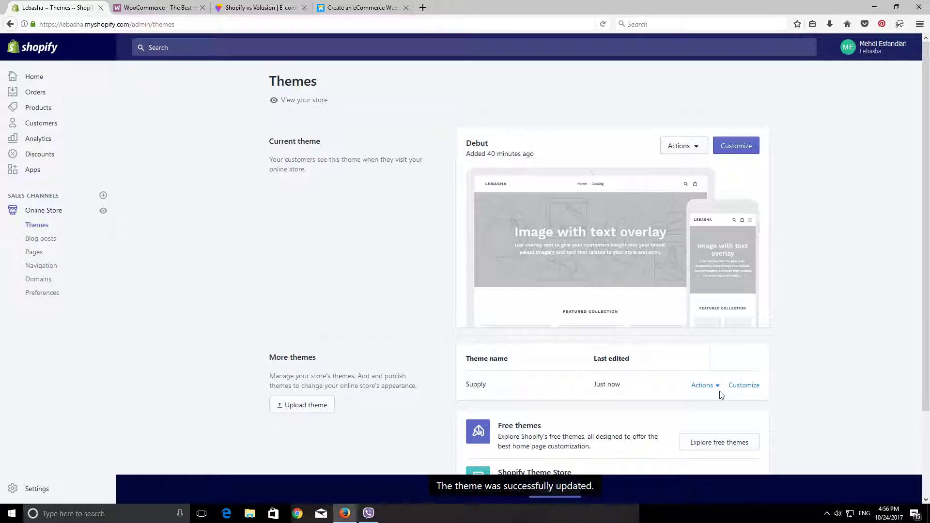
# - Change the name of the Supply theme back to Lebasha
pyautogui.click(718, 389)
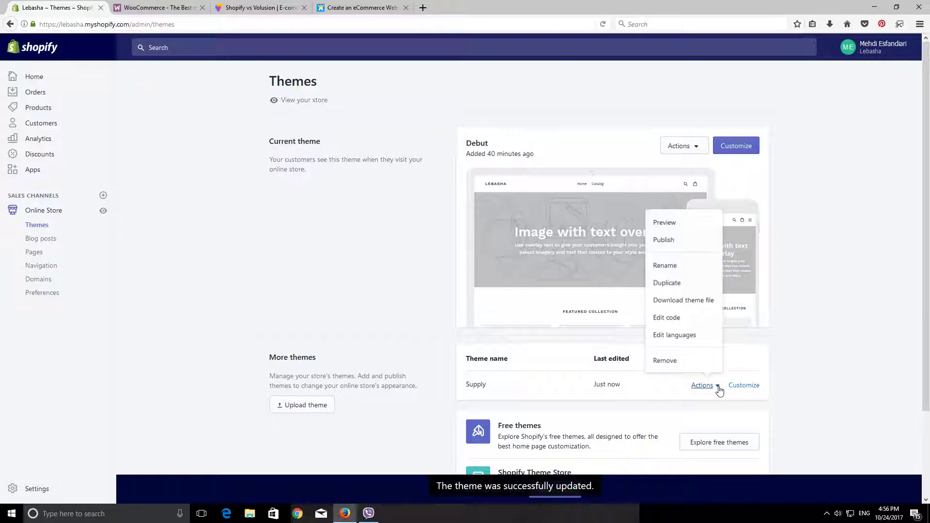
pyautogui.click(661, 269)
pyautogui.moveTo(353, 289); pyautogui.dragTo(287, 283)
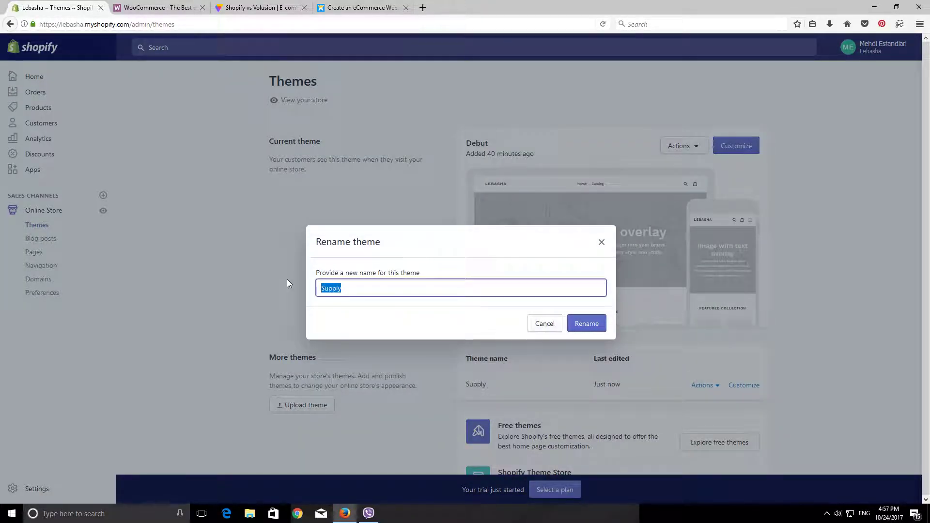
pyautogui.write('Le')
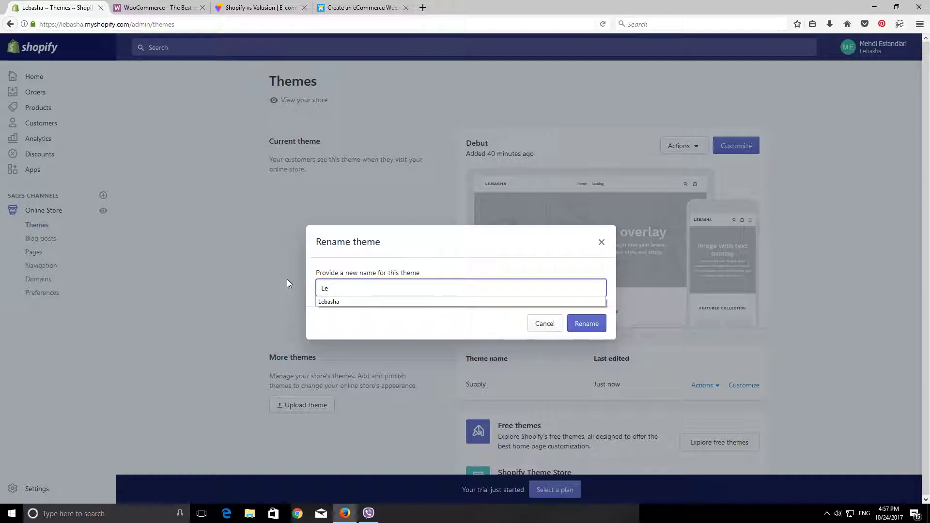
pyautogui.write('ba')
pyautogui.press('Down')
pyautogui.press('Return')
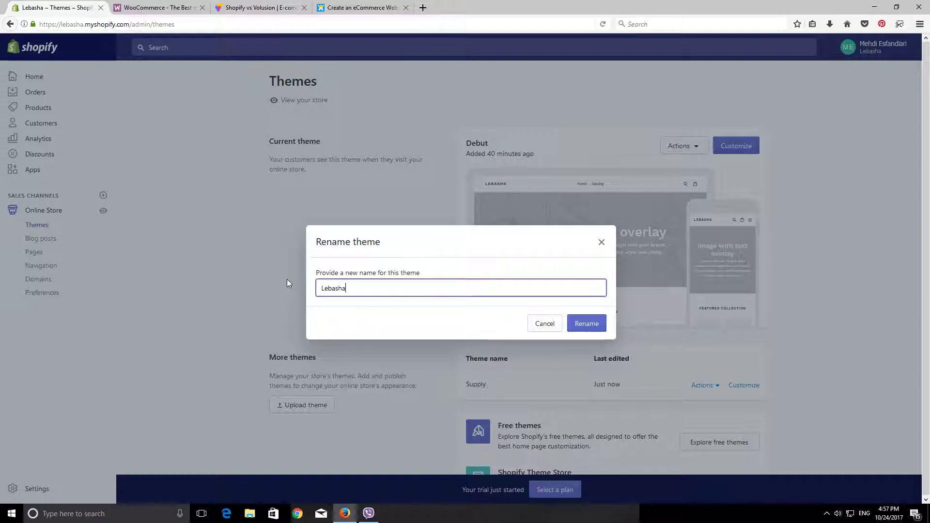
pyautogui.click(587, 327)
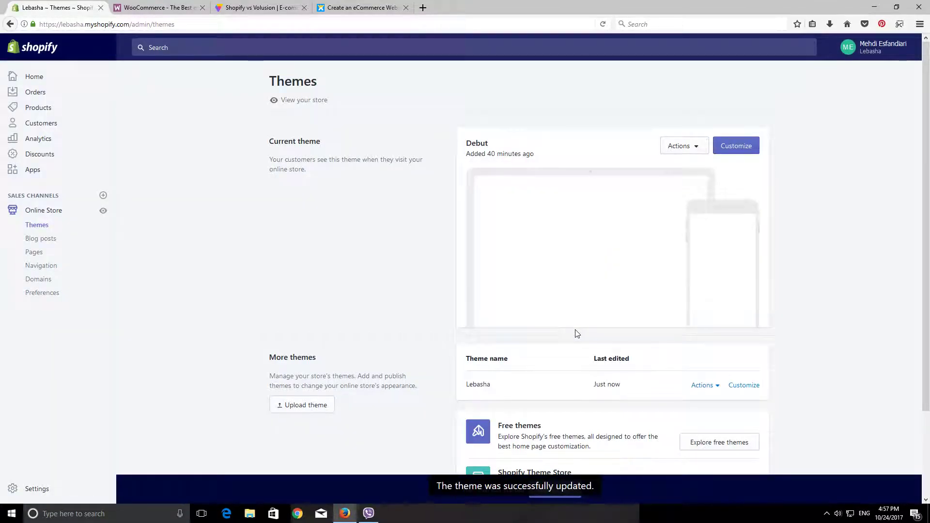
# - Open the unpublished Lebasha theme for customization
pyautogui.scroll(-2, 572, 320)
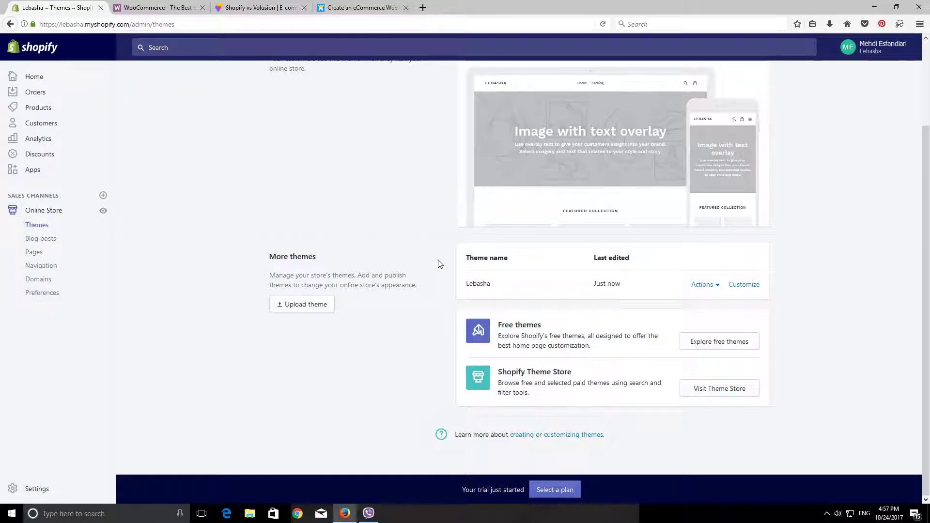
pyautogui.scroll(2, 727, 368)
pyautogui.doubleClick(467, 385)
pyautogui.click(511, 396)
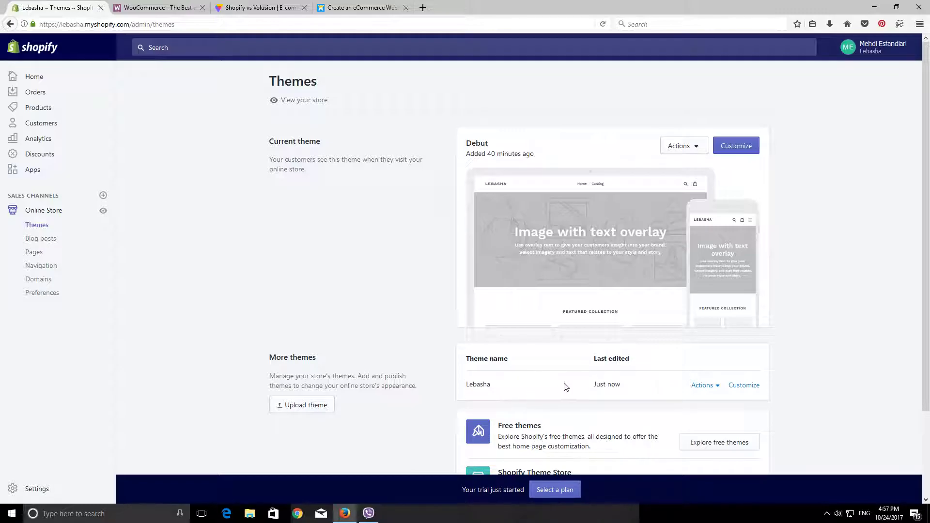
pyautogui.click(743, 388)
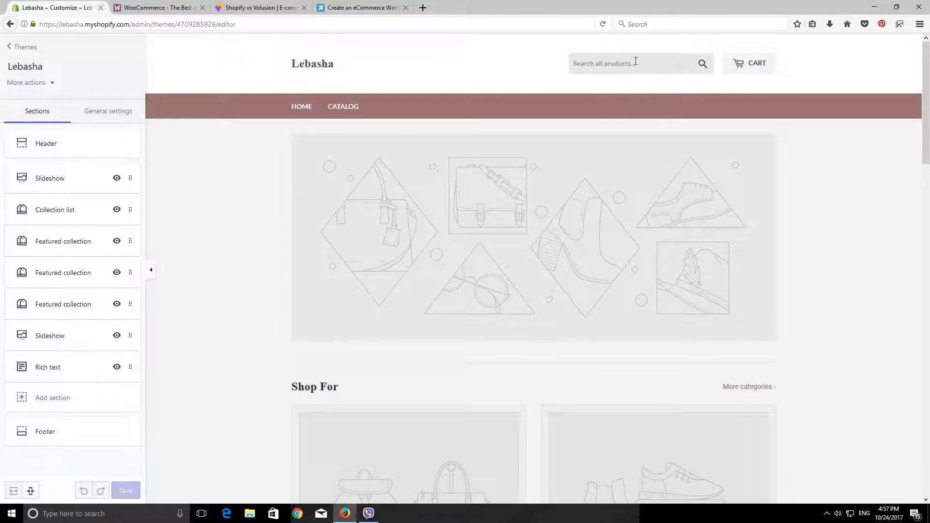
# - Examine the theme preview, including the header, cart link, navigation bar, slideshow and Shop For collections
pyautogui.press('Return')
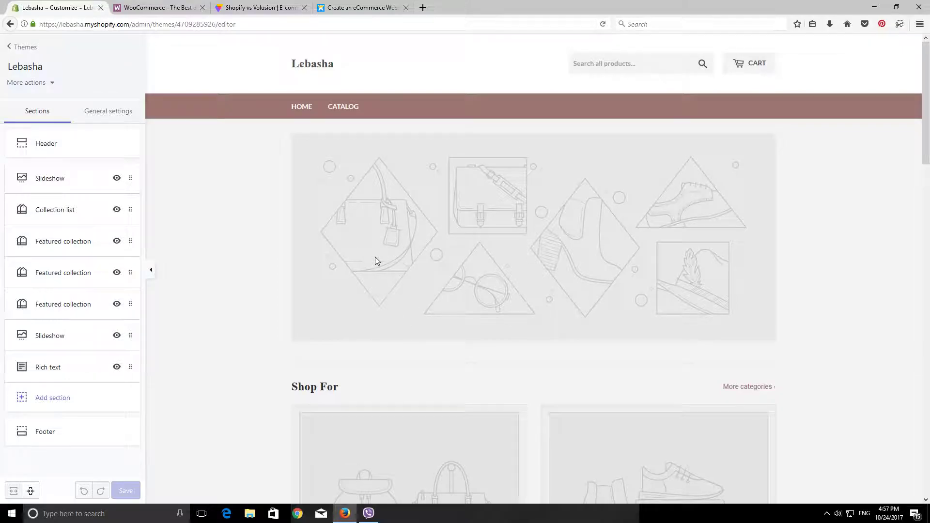
pyautogui.scroll(-1, 376, 258)
pyautogui.scroll(1, 376, 260)
pyautogui.scroll(1, 376, 261)
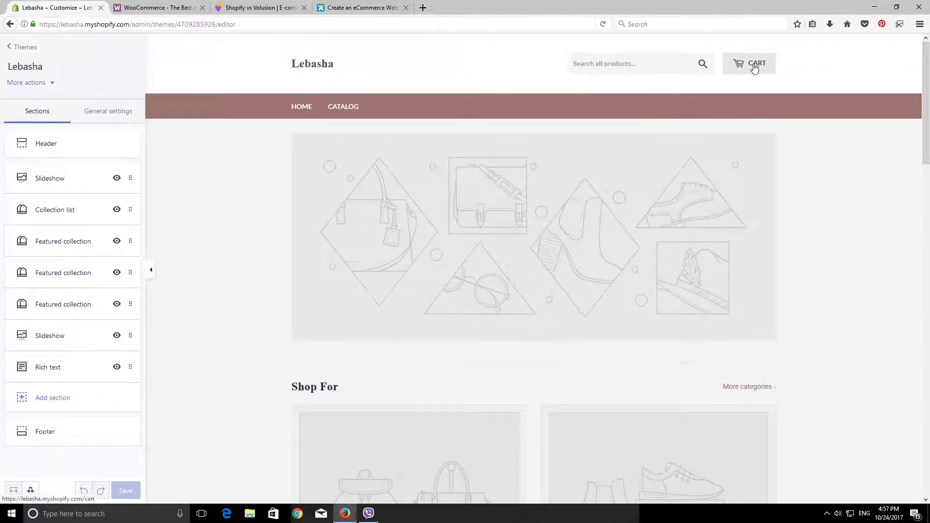
pyautogui.scroll(-2, 616, 319)
pyautogui.scroll(2, 613, 318)
pyautogui.scroll(-3, 520, 254)
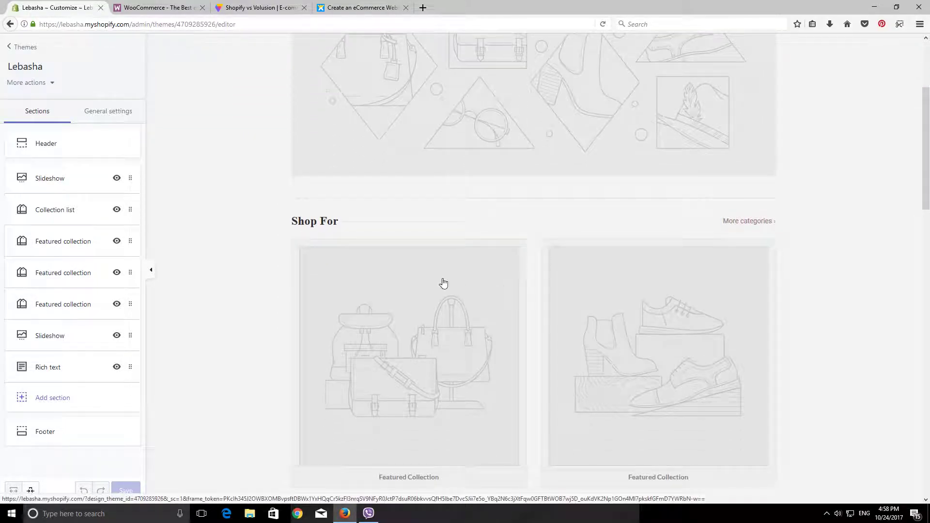
pyautogui.scroll(3, 252, 277)
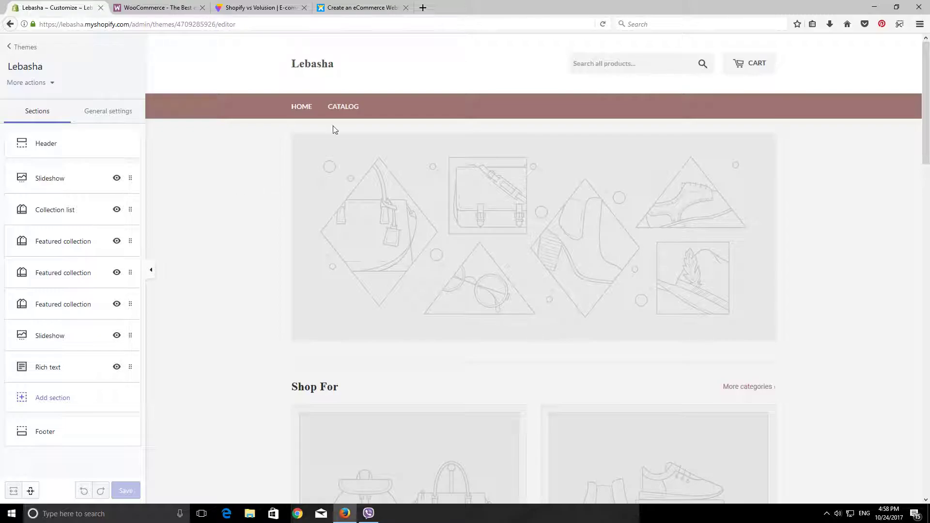
# - Search the web for "free logo" in a new browser tab and open the Free Online Logo Maker result
pyautogui.click(423, 8)
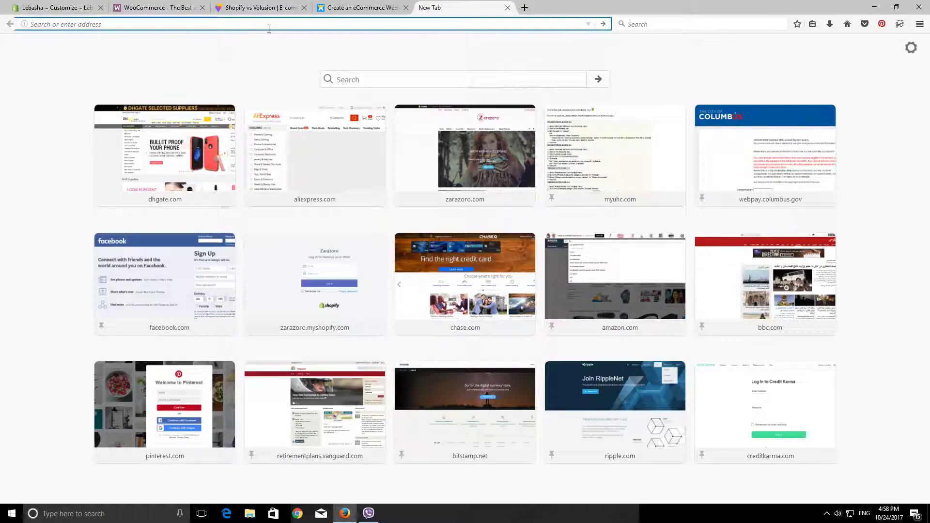
pyautogui.write('free')
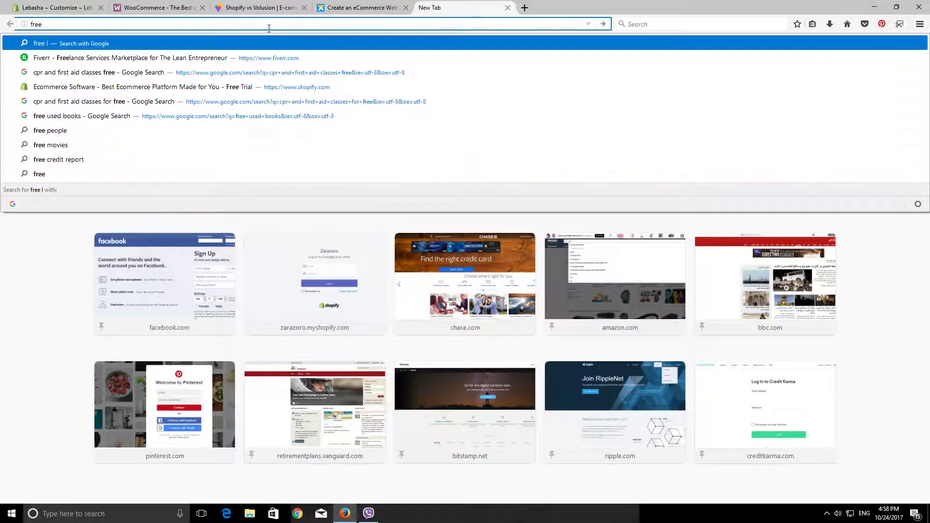
pyautogui.write(' logog')
pyautogui.press('Return')
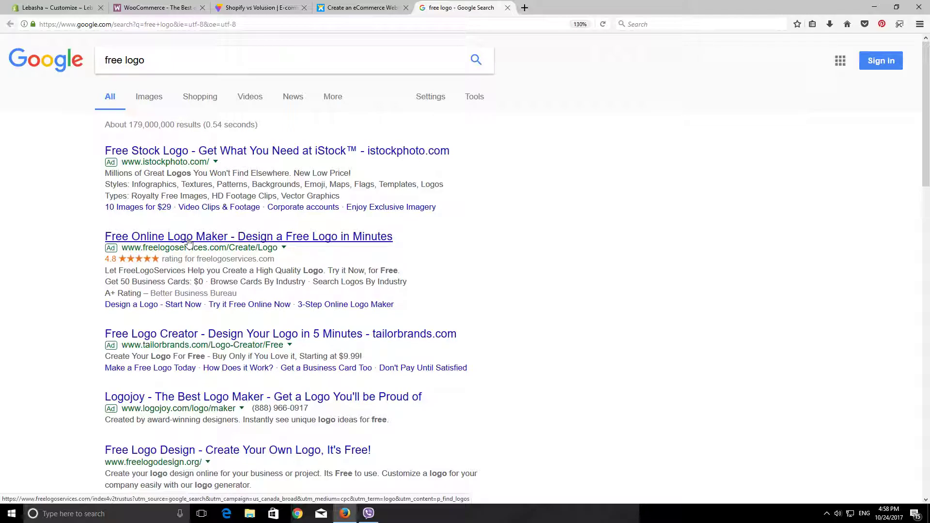
pyautogui.click(204, 243)
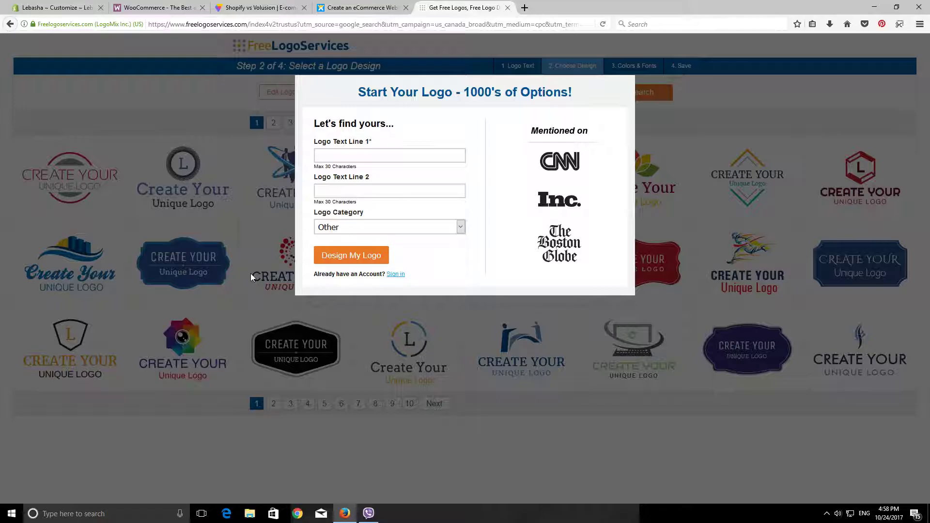
# - Review the logo text and category fields of the FreeLogoServices start form and close the site
pyautogui.click(332, 156)
pyautogui.click(335, 191)
pyautogui.click(337, 230)
pyautogui.click(337, 227)
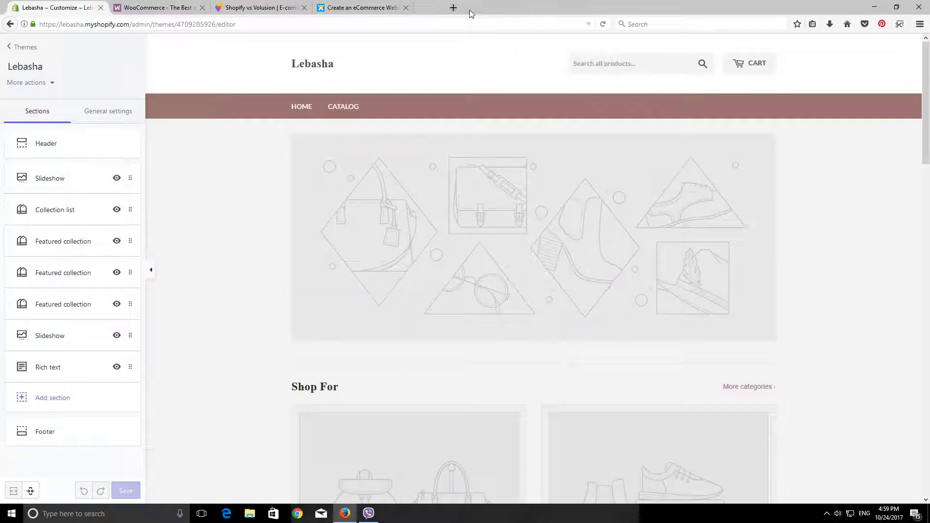
pyautogui.click(507, 7)
# - Open fiverr.com in a new browser tab and go to its Logo Design category
pyautogui.click(423, 7)
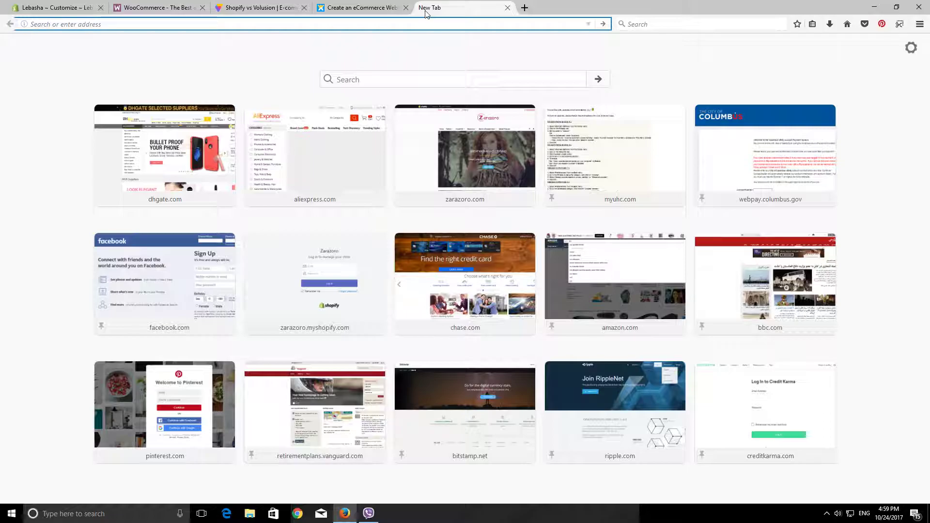
pyautogui.write('fi')
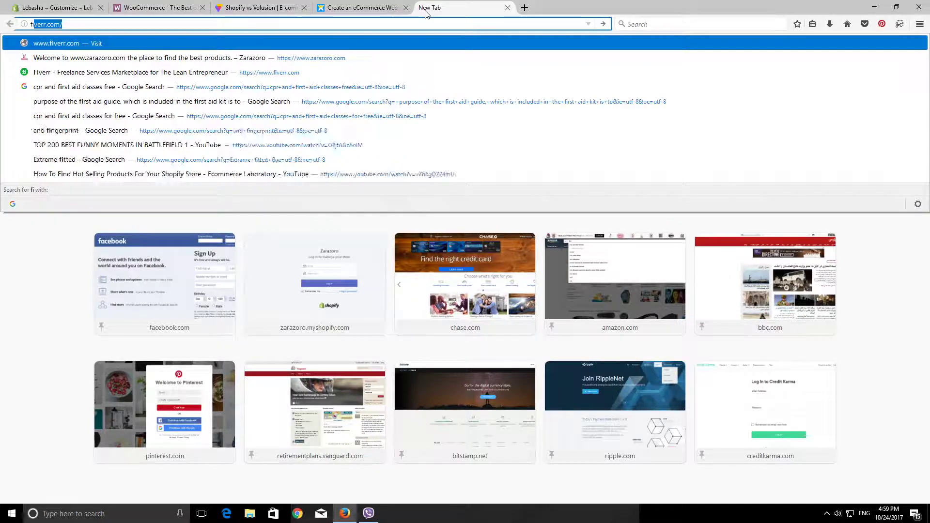
pyautogui.write('verr')
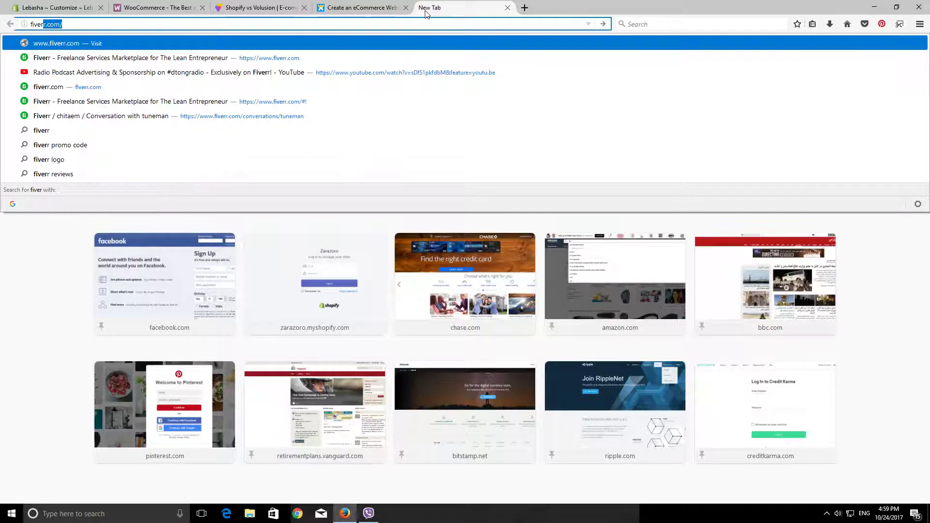
pyautogui.press('Return')
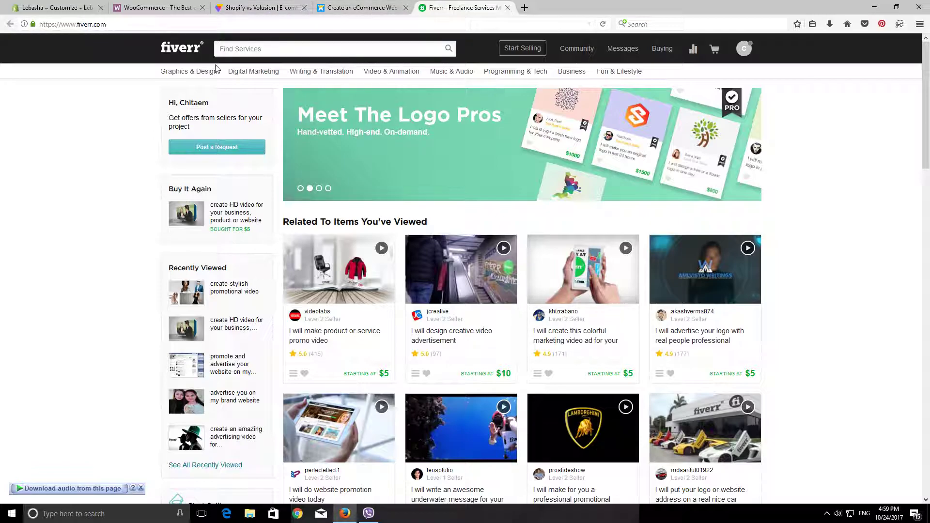
pyautogui.moveTo(201, 72)
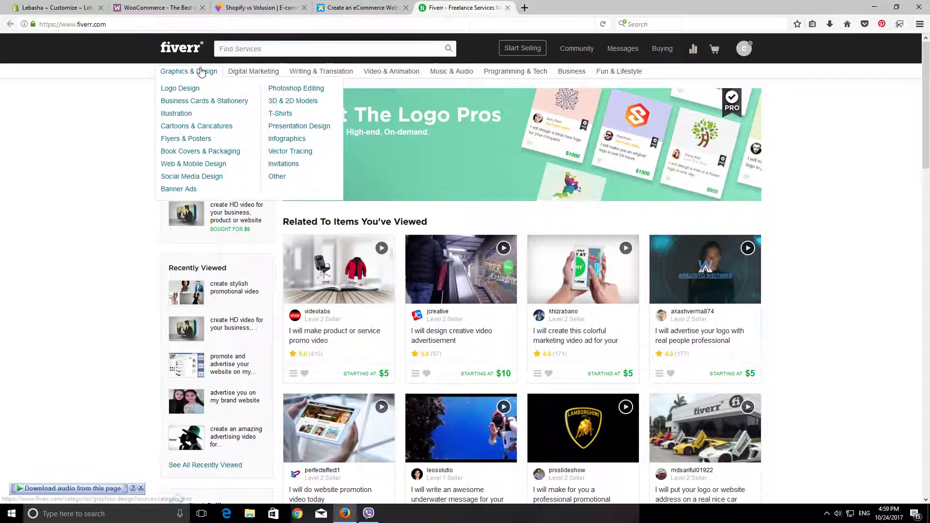
pyautogui.click(183, 90)
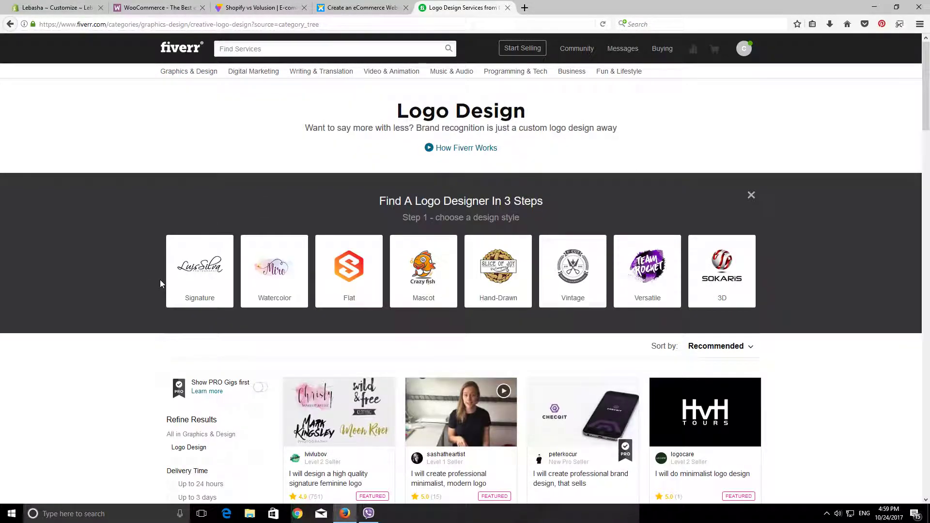
# - Filter the logo designers by Versatile style, a $5-25 budget and delivery up to 3 days, and browse the matching gigs
pyautogui.scroll(-2, 150, 277)
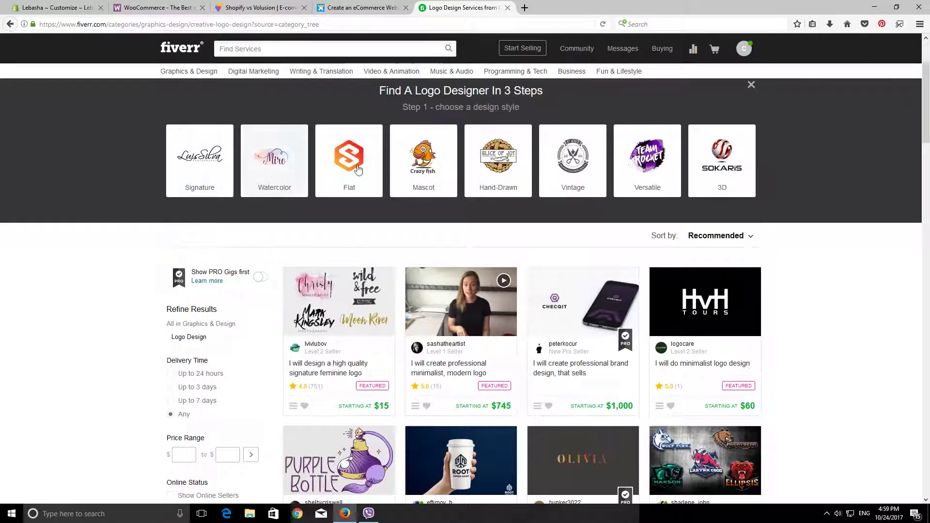
pyautogui.click(648, 164)
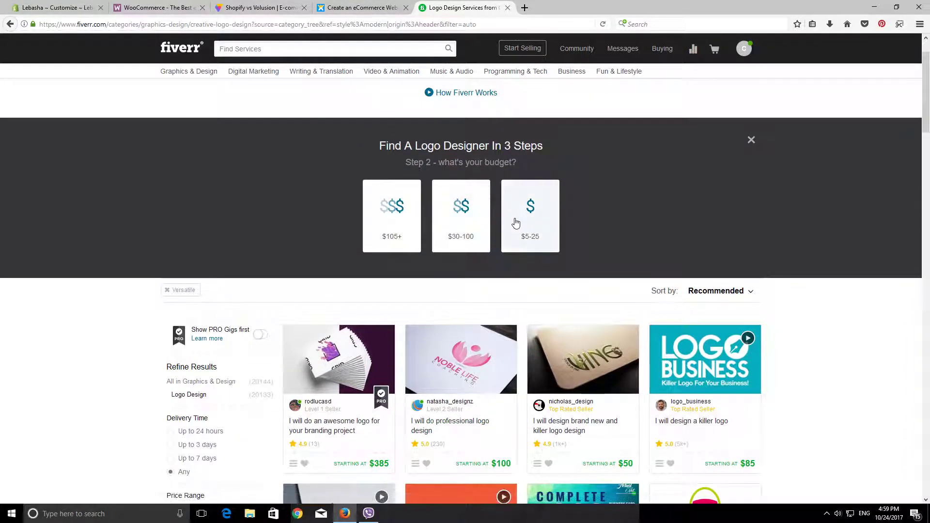
pyautogui.click(531, 230)
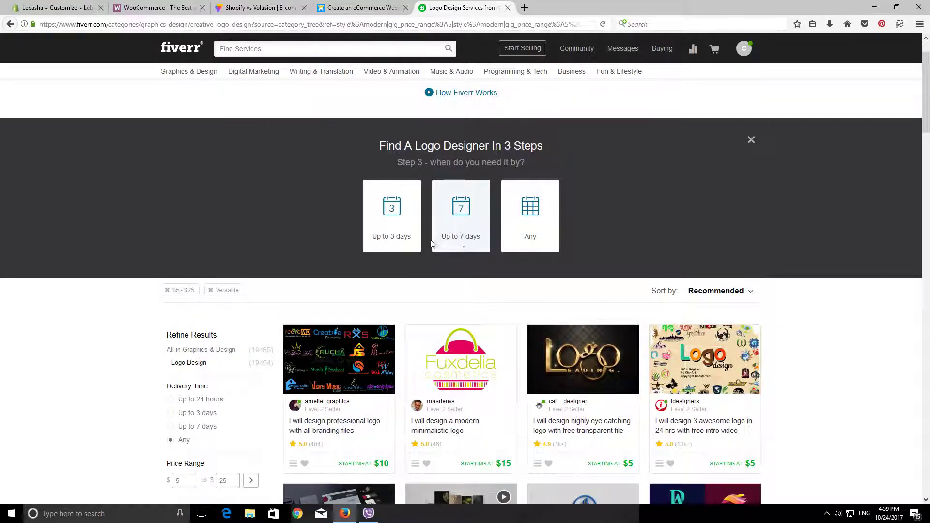
pyautogui.click(394, 236)
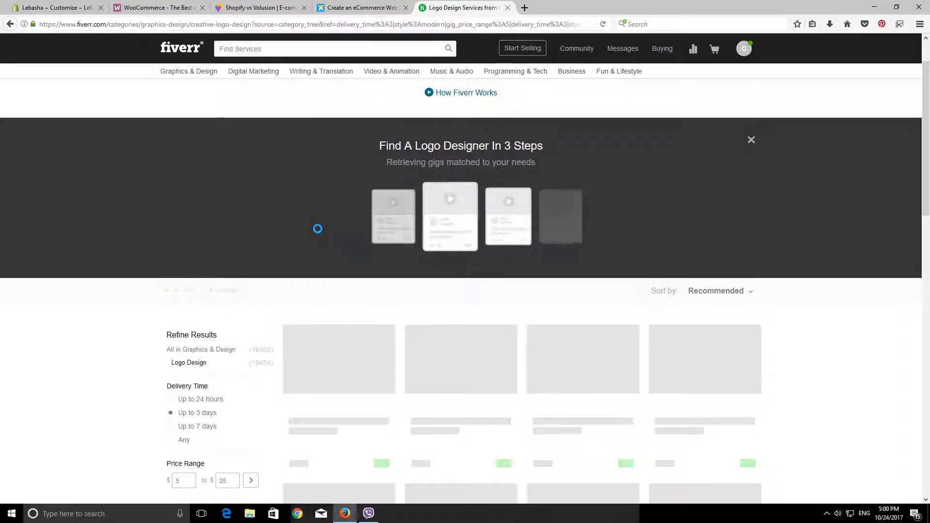
pyautogui.scroll(-3, 361, 271)
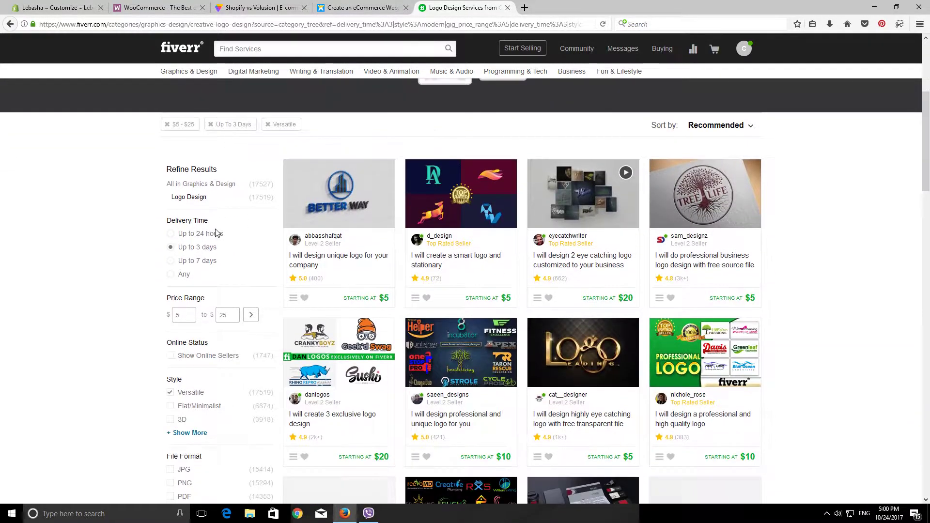
pyautogui.scroll(-3, 361, 271)
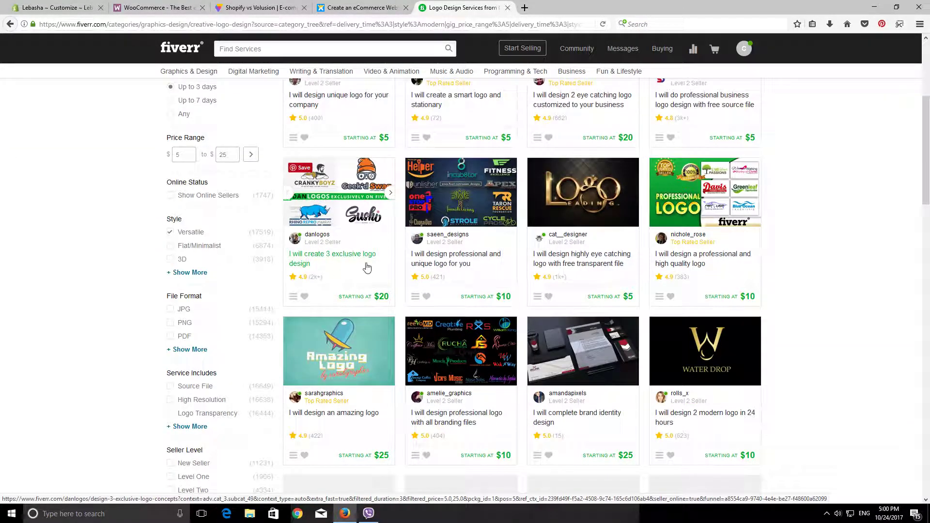
pyautogui.scroll(3, 339, 242)
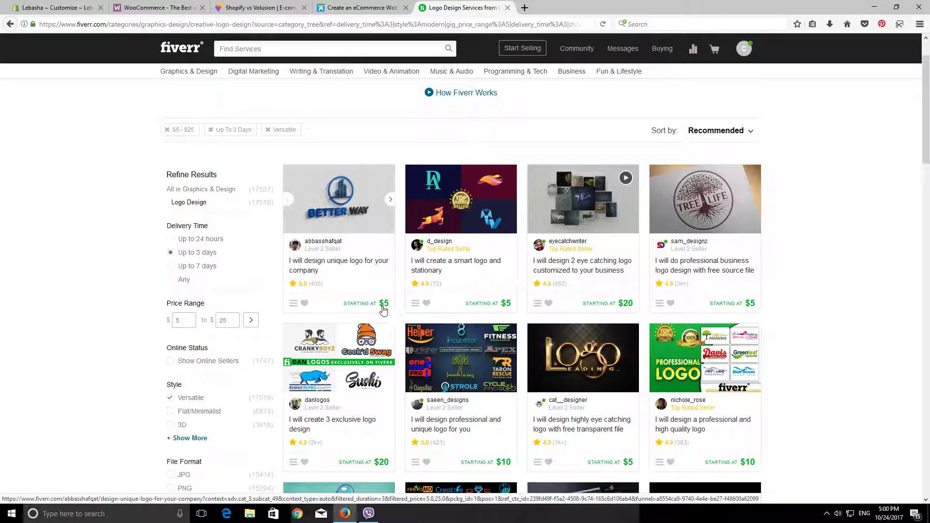
# - Open the first gig, for a unique company logo, and look through its sample logo images
pyautogui.click(304, 223)
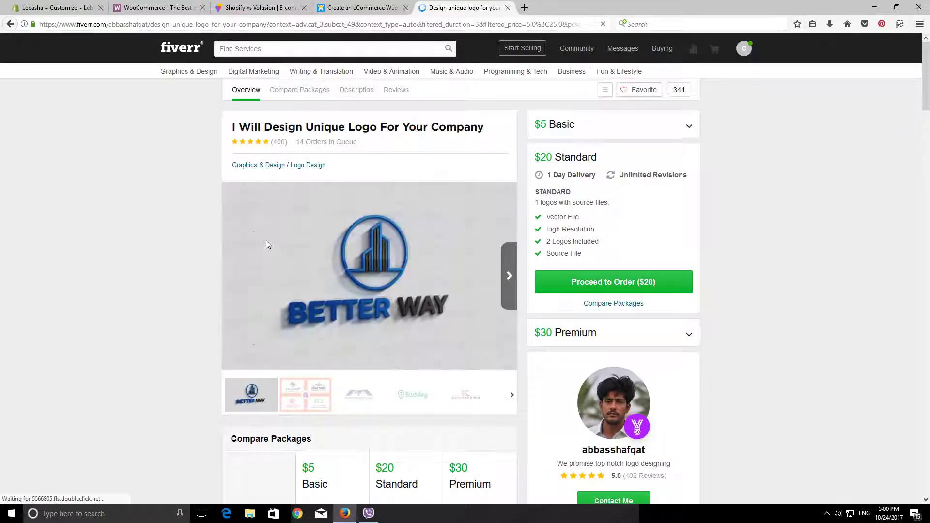
pyautogui.scroll(-3, 266, 241)
pyautogui.scroll(2, 367, 179)
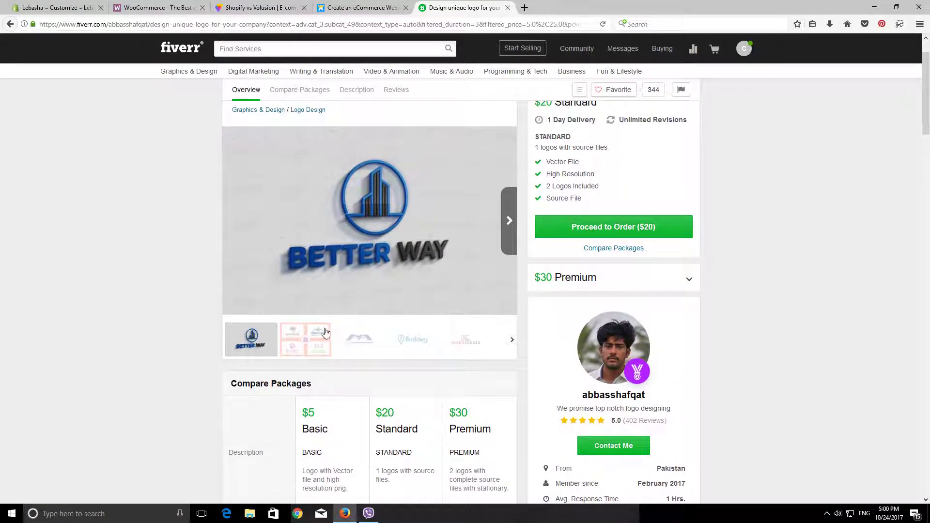
pyautogui.click(314, 338)
pyautogui.click(368, 342)
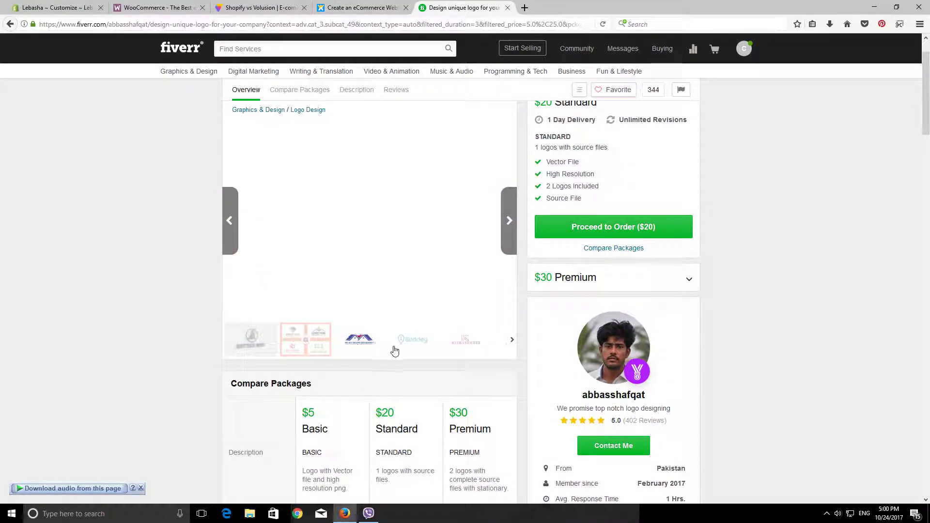
pyautogui.click(409, 349)
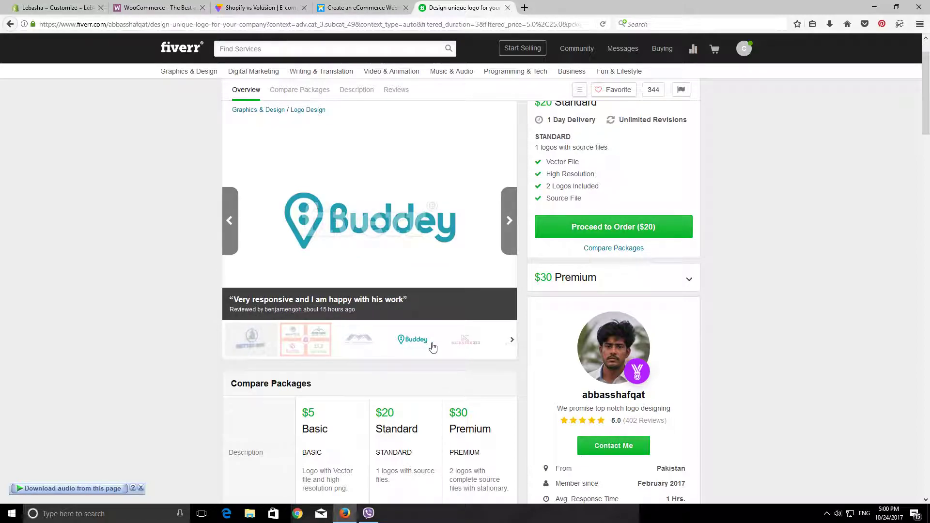
# - Compare the gig's Basic, Standard and Premium packages, then close the Fiverr page to return to the theme editor
pyautogui.scroll(-3, 393, 338)
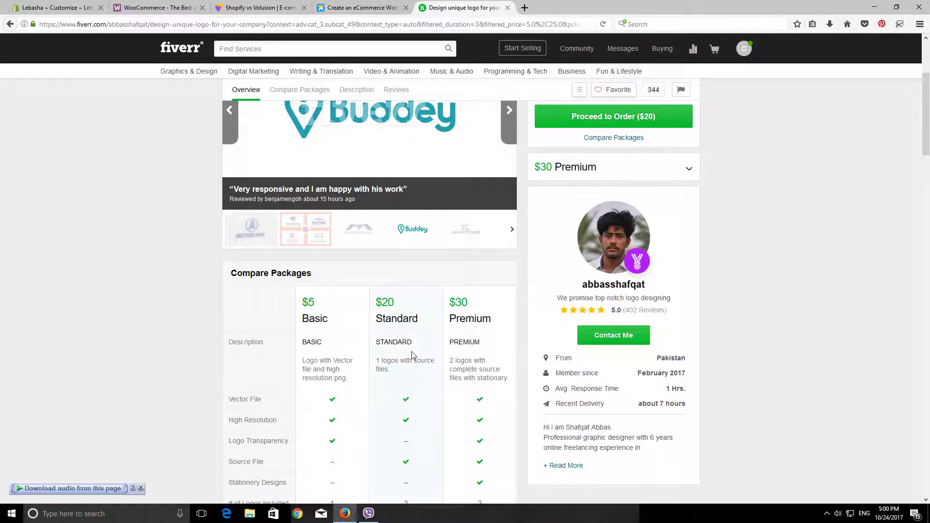
pyautogui.scroll(-5, 411, 351)
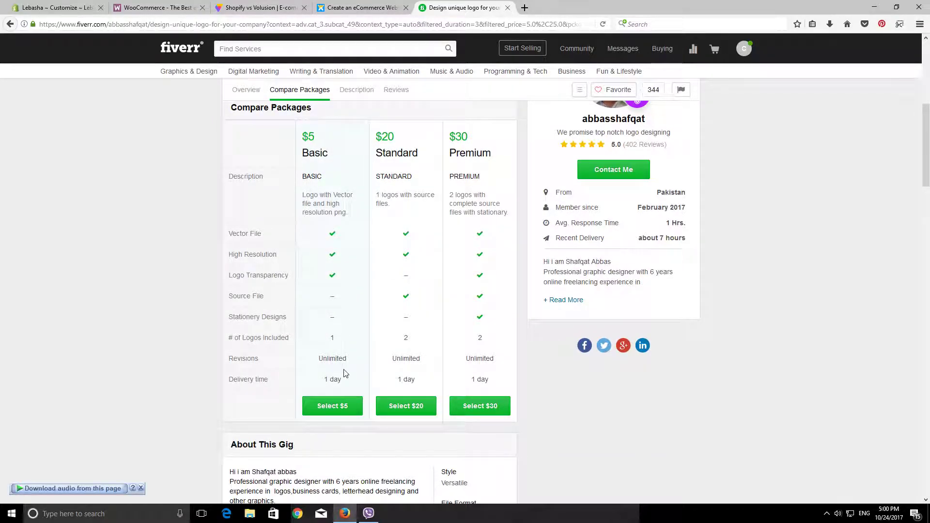
pyautogui.scroll(-5, 344, 376)
pyautogui.scroll(8, 455, 244)
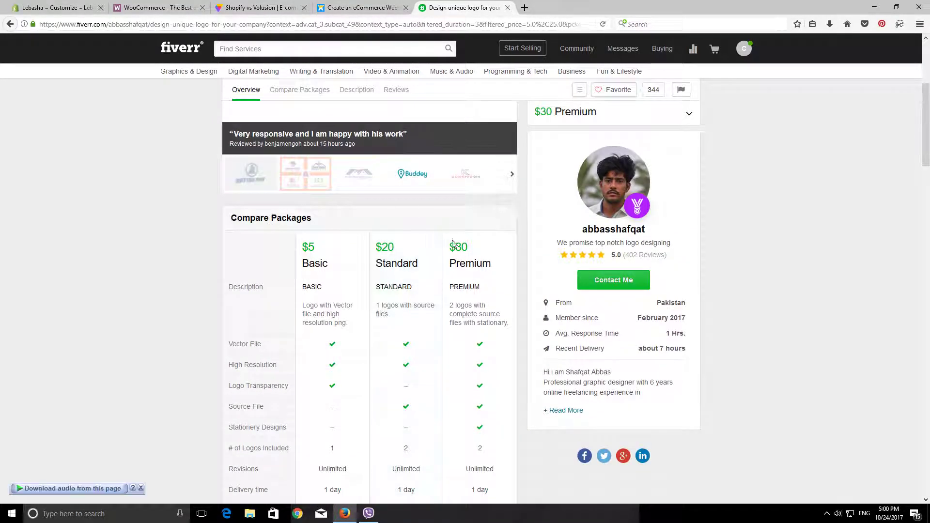
pyautogui.click(508, 8)
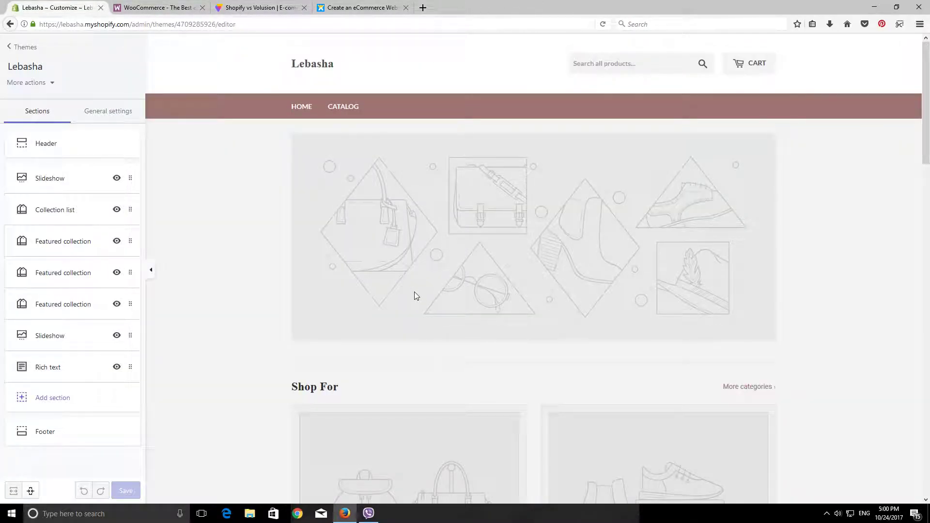
# - Upload the NEW301 image from the Final Logos folder as the header's custom logo
pyautogui.click(65, 148)
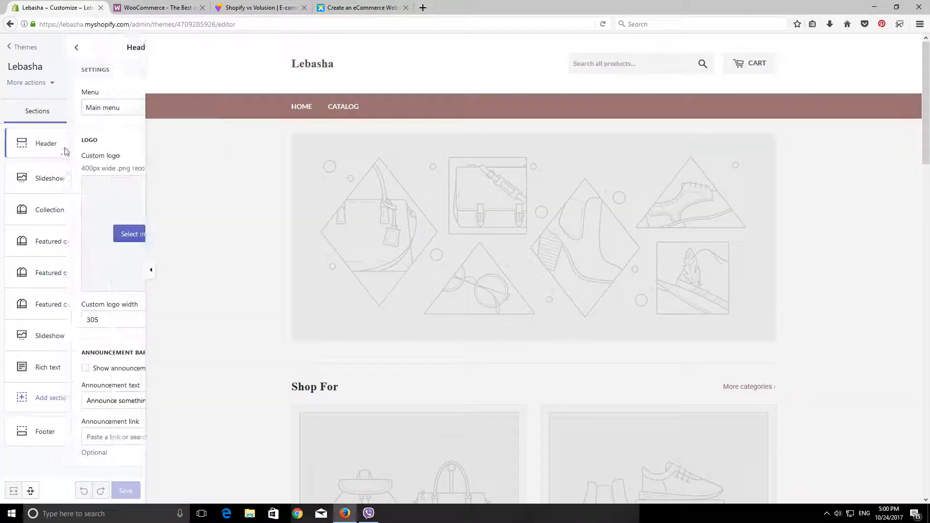
pyautogui.click(76, 233)
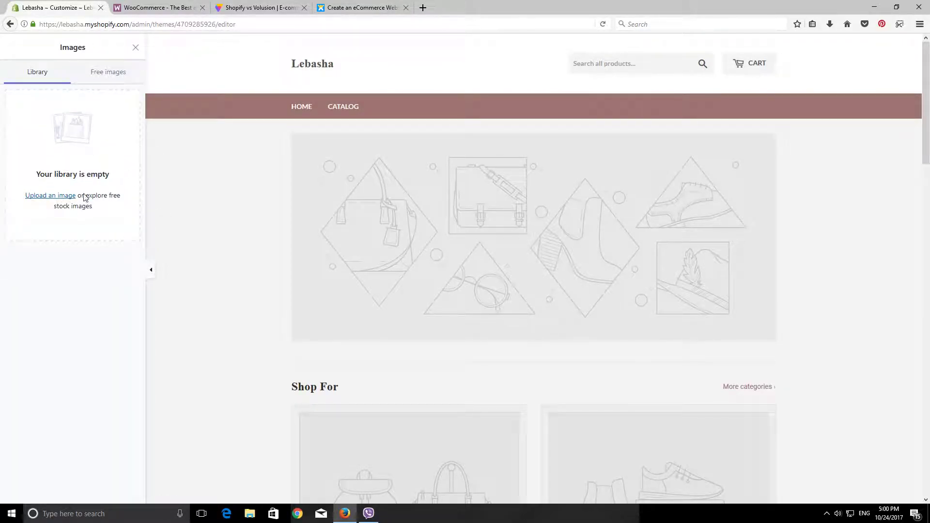
pyautogui.click(76, 196)
pyautogui.doubleClick(494, 283)
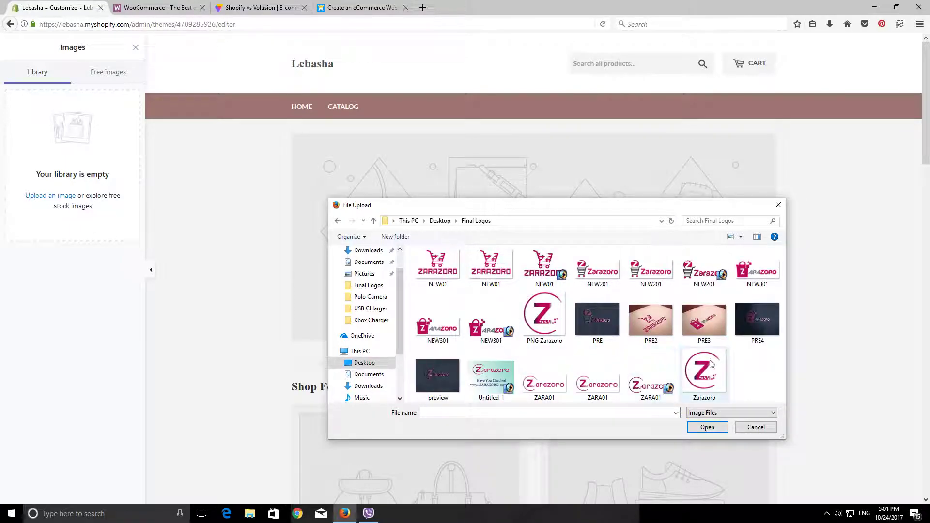
pyautogui.click(704, 270)
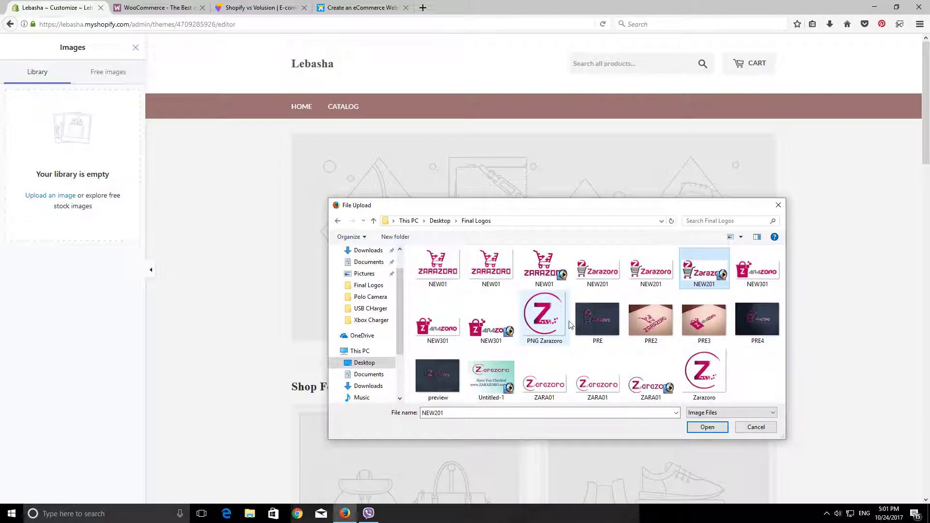
pyautogui.click(757, 270)
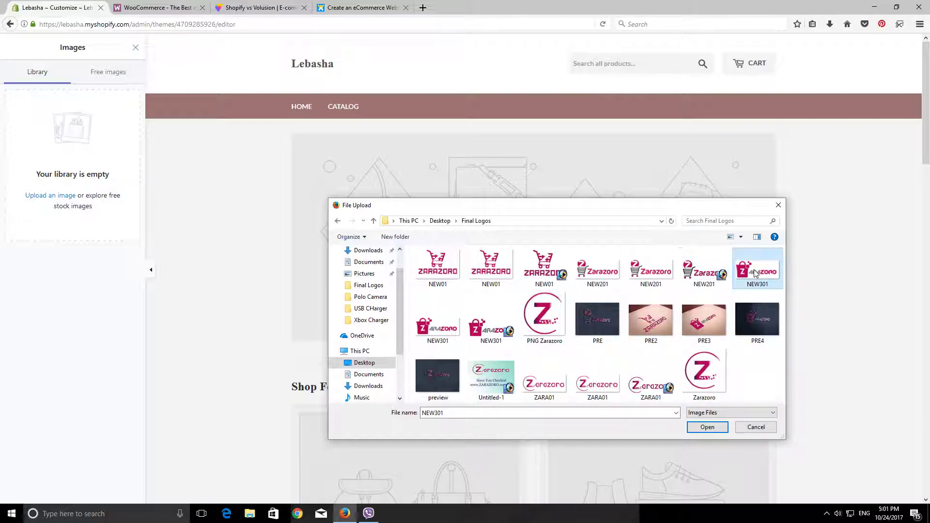
pyautogui.click(708, 428)
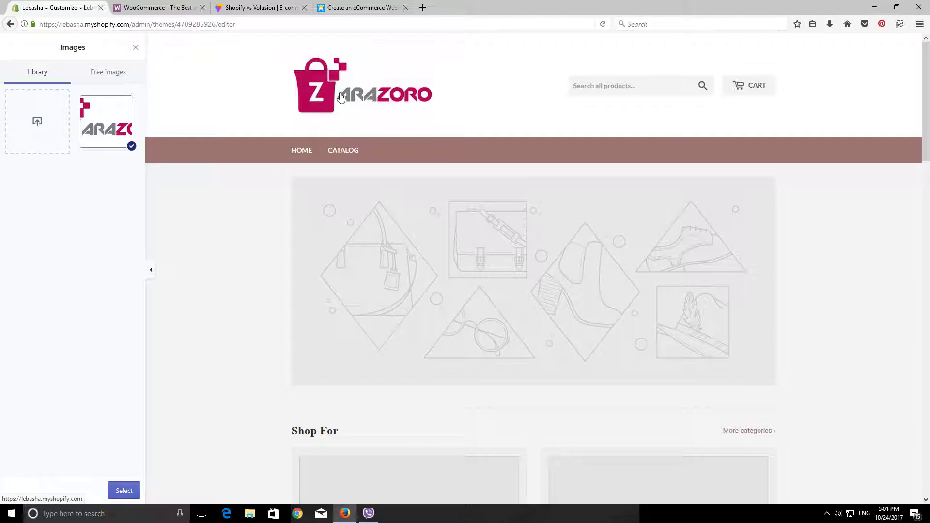
# - Deselect the uploaded logo so the header keeps its store name, and return to the theme's section list
pyautogui.click(132, 146)
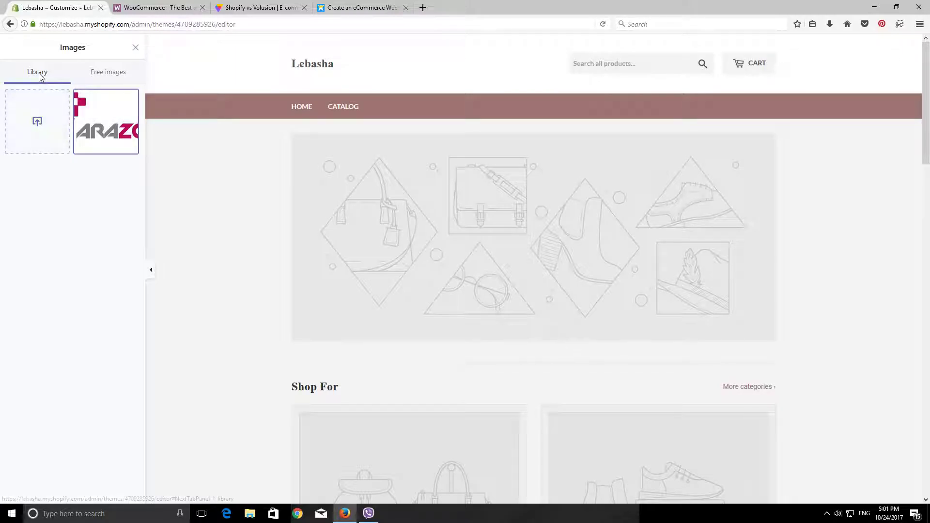
pyautogui.click(135, 48)
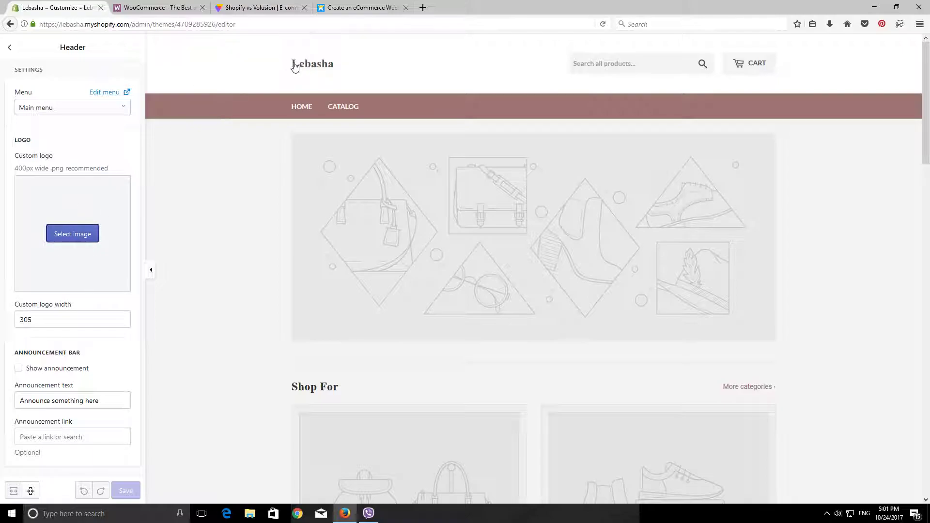
pyautogui.click(72, 234)
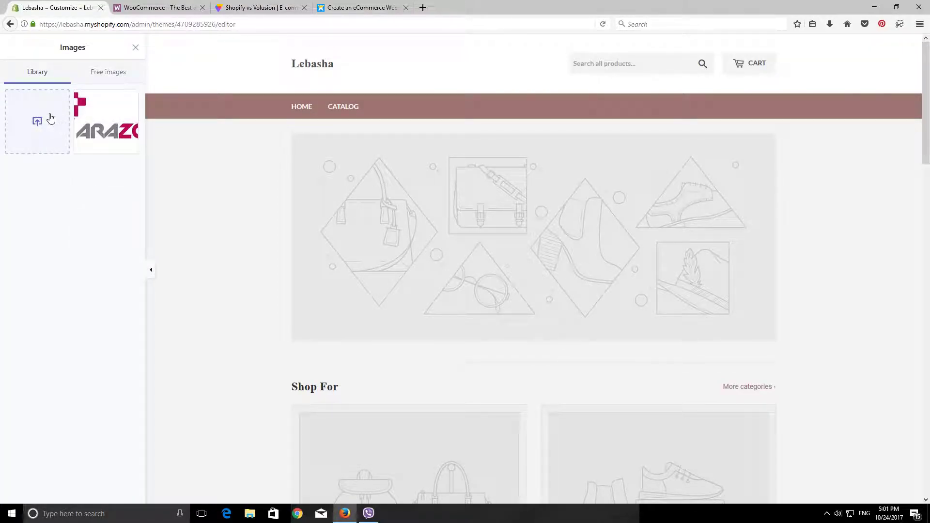
pyautogui.click(136, 47)
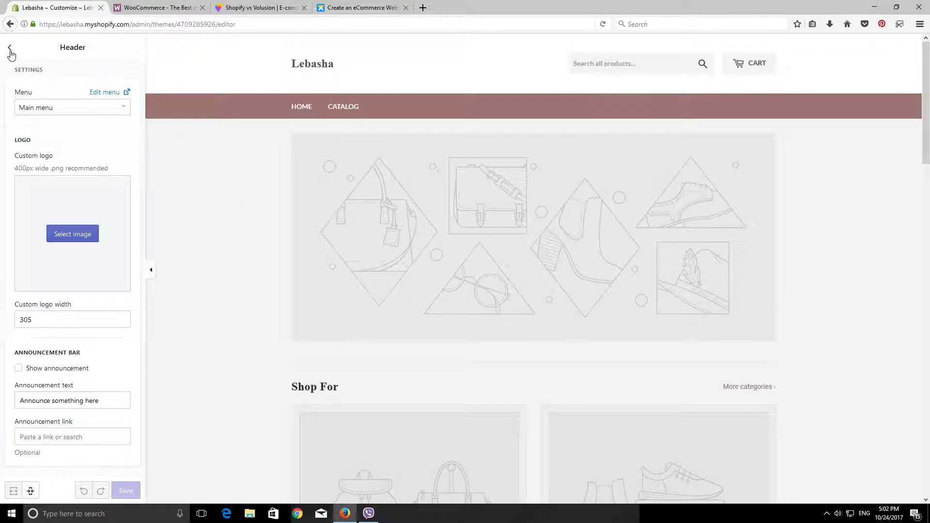
pyautogui.click(10, 48)
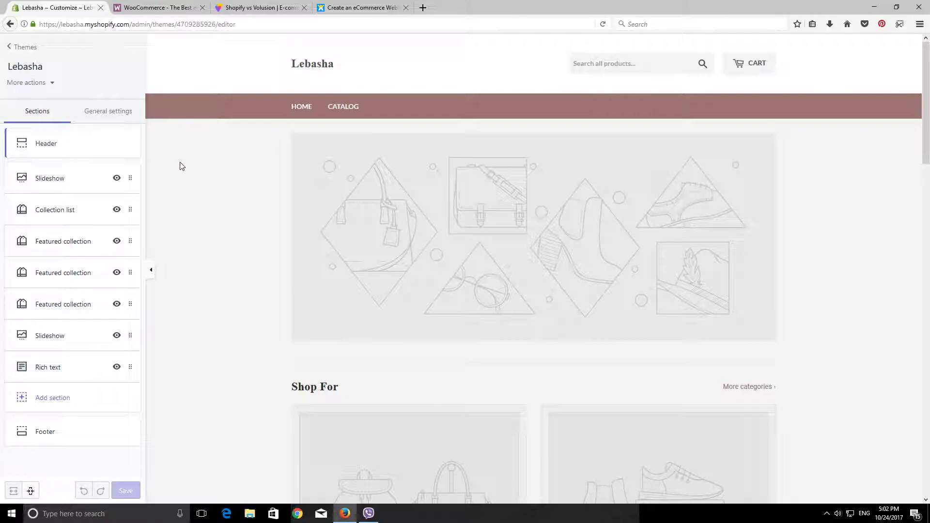
# - Open the image choice for the first slideshow's existing slide and show the Fashion category of free images
pyautogui.click(76, 177)
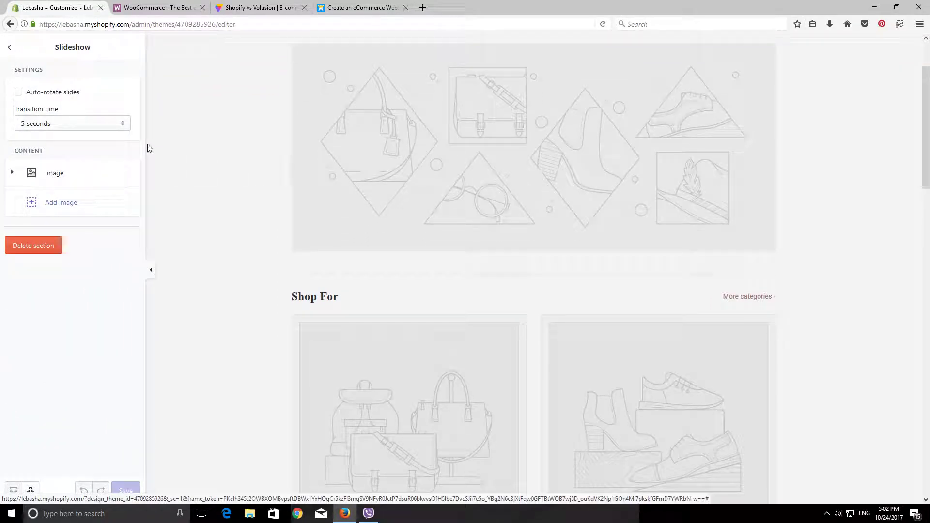
pyautogui.click(58, 180)
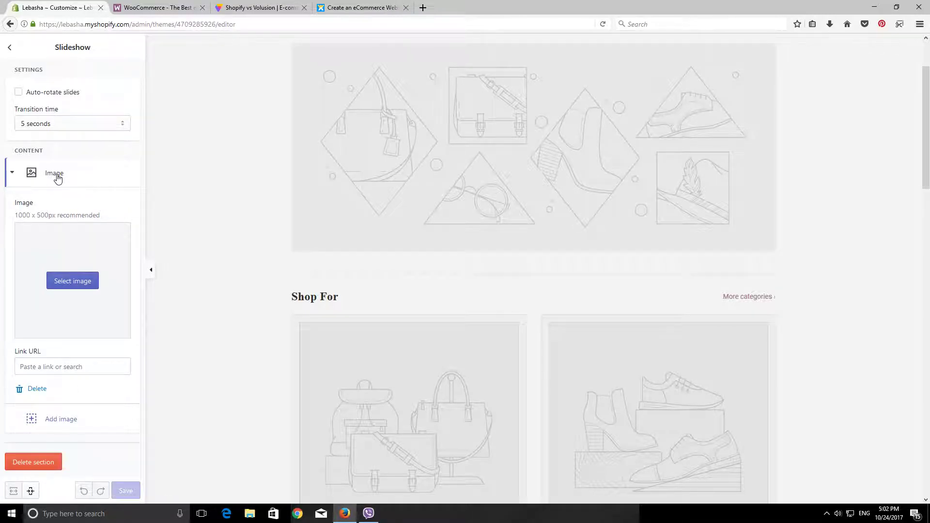
pyautogui.click(66, 288)
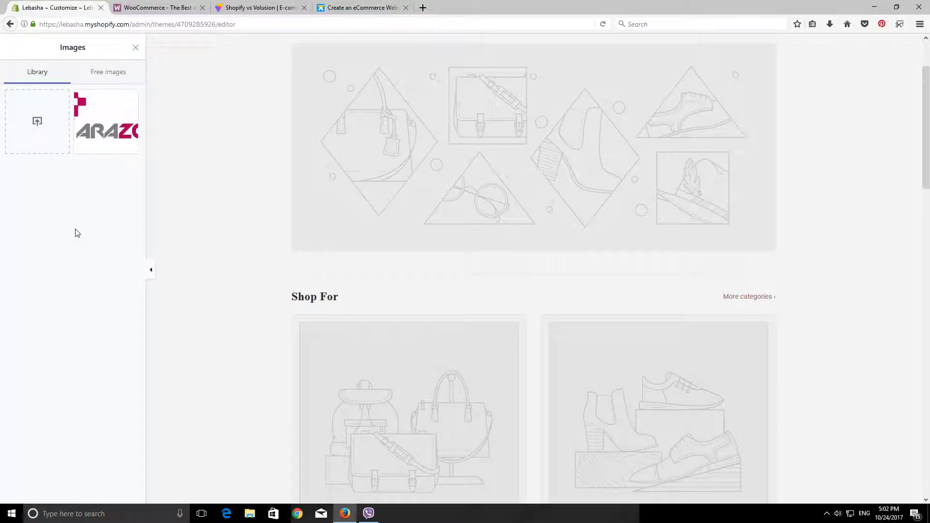
pyautogui.click(107, 73)
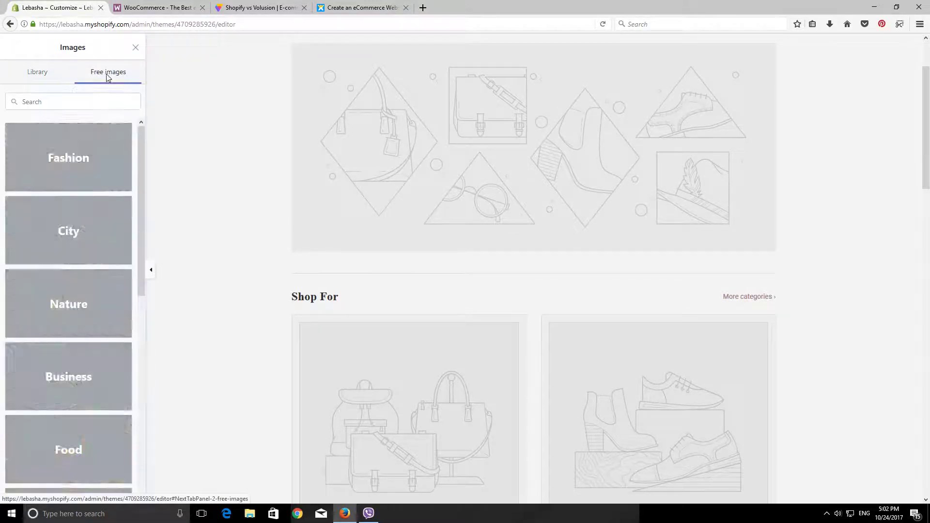
pyautogui.click(62, 188)
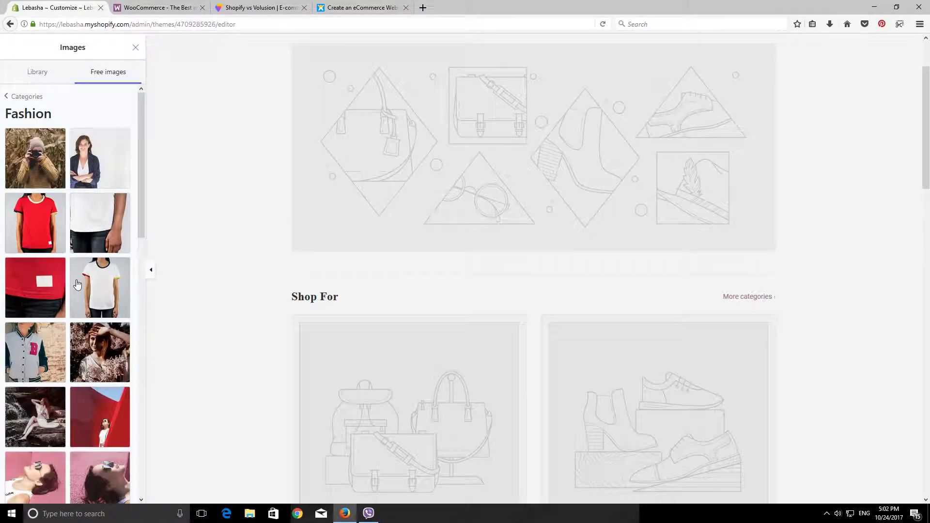
# - Set the first slide's image to the Fashion free photo of the red-haired woman in white sitting by the waterfall
pyautogui.scroll(-10, 81, 316)
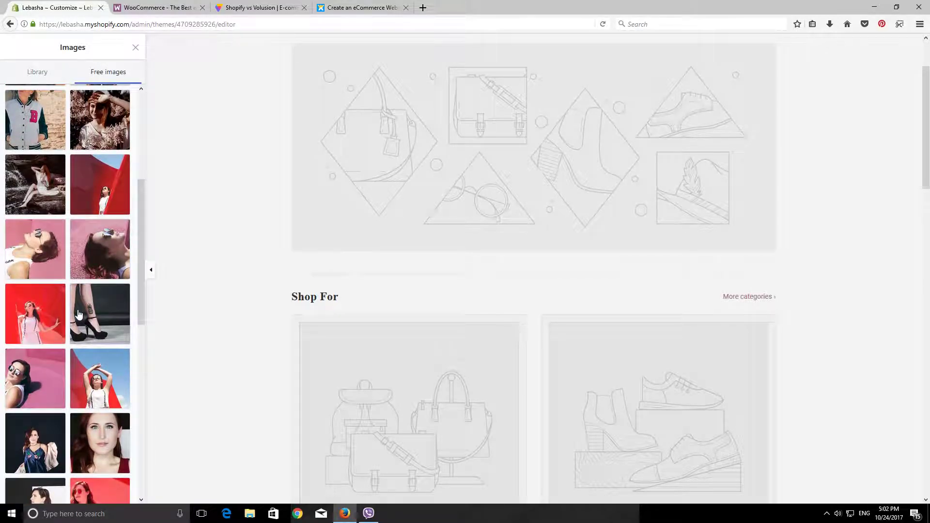
pyautogui.scroll(-6, 97, 339)
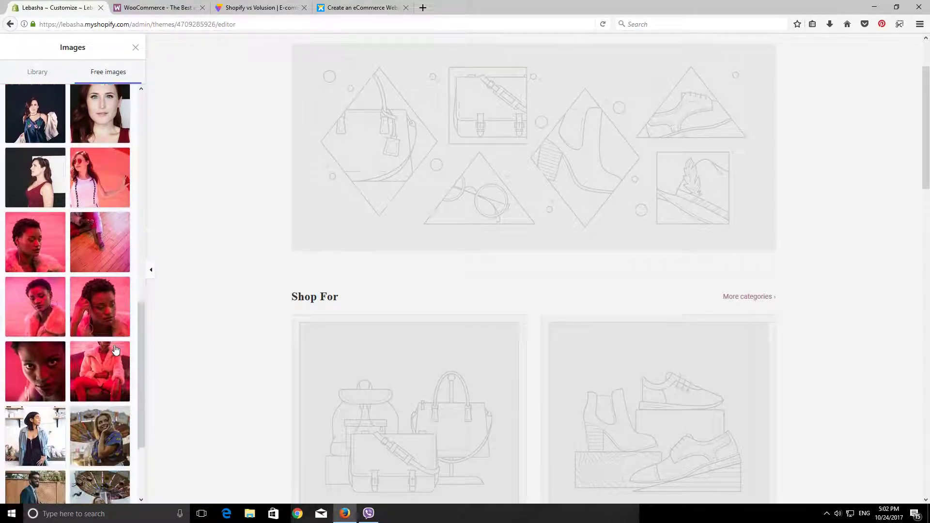
pyautogui.click(67, 421)
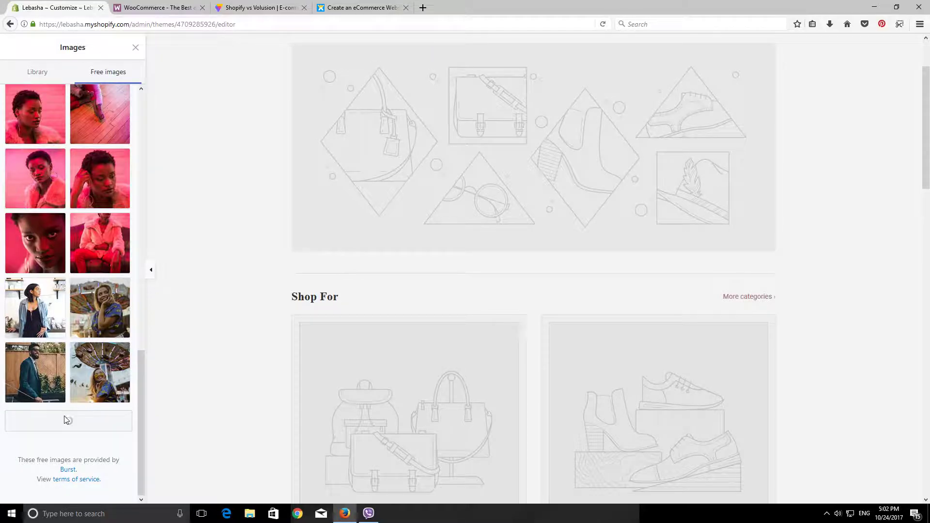
pyautogui.scroll(-5, 65, 420)
pyautogui.scroll(-10, 52, 415)
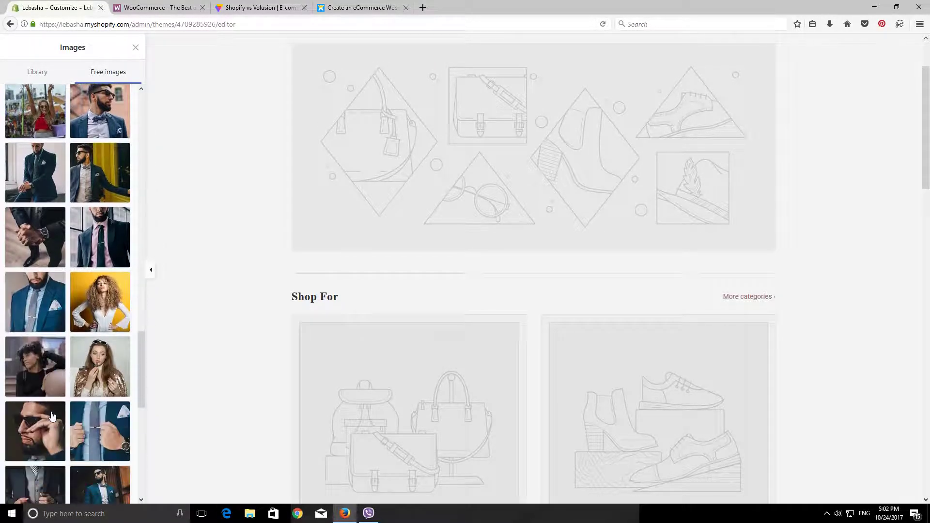
pyautogui.scroll(-2, 47, 410)
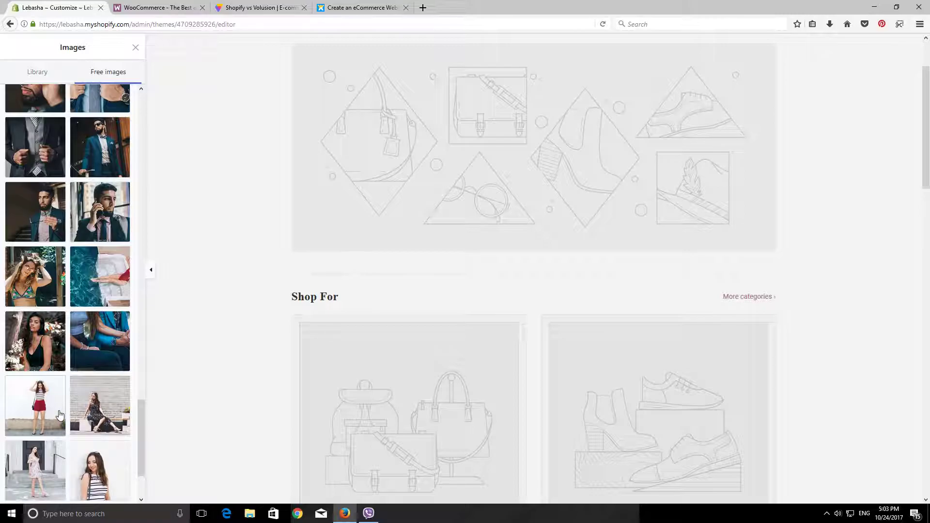
pyautogui.scroll(-2, 59, 413)
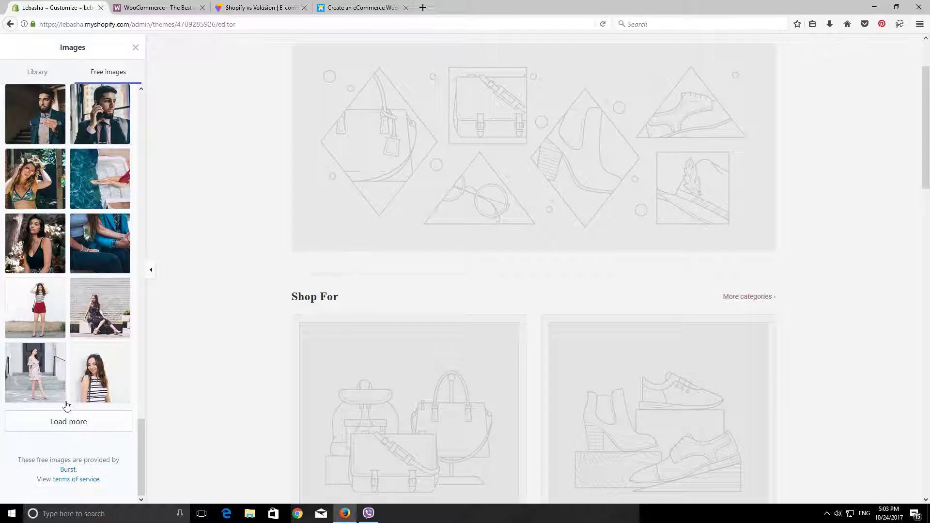
pyautogui.click(76, 422)
pyautogui.scroll(-5, 77, 427)
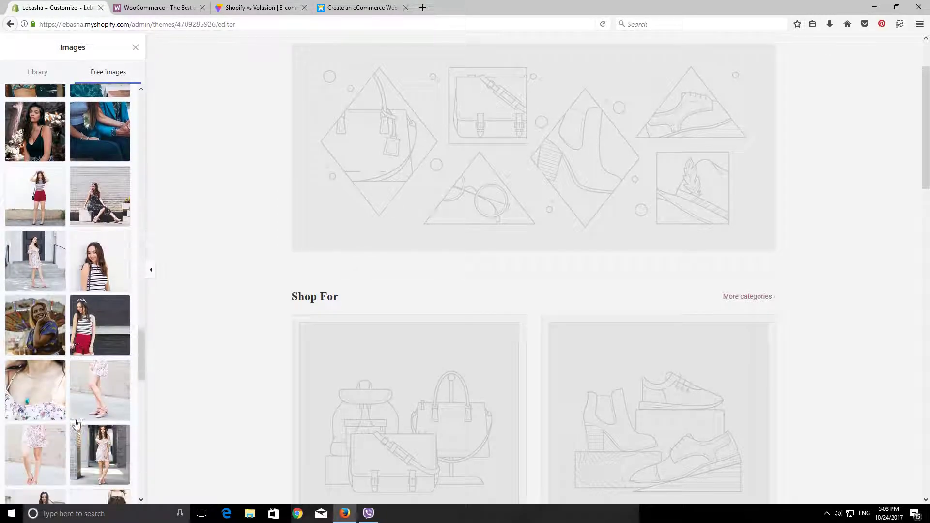
pyautogui.scroll(-4, 73, 386)
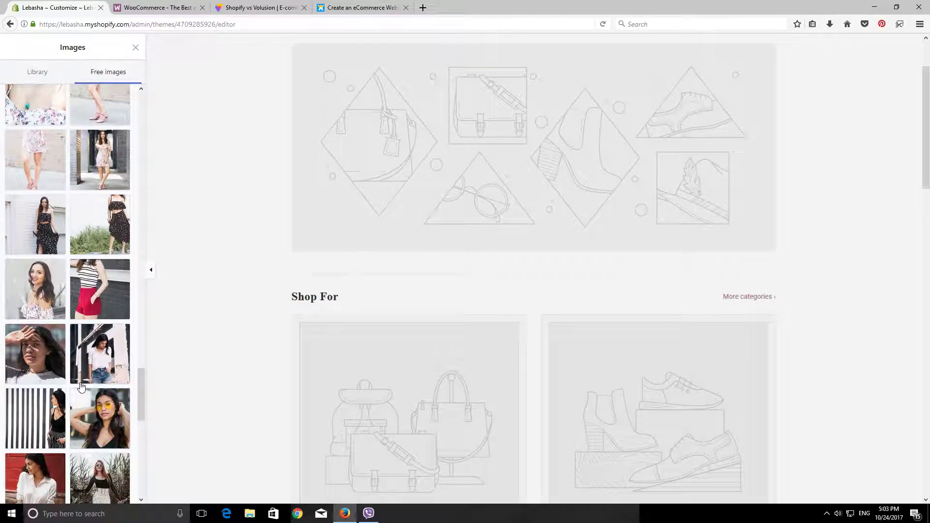
pyautogui.scroll(-5, 81, 386)
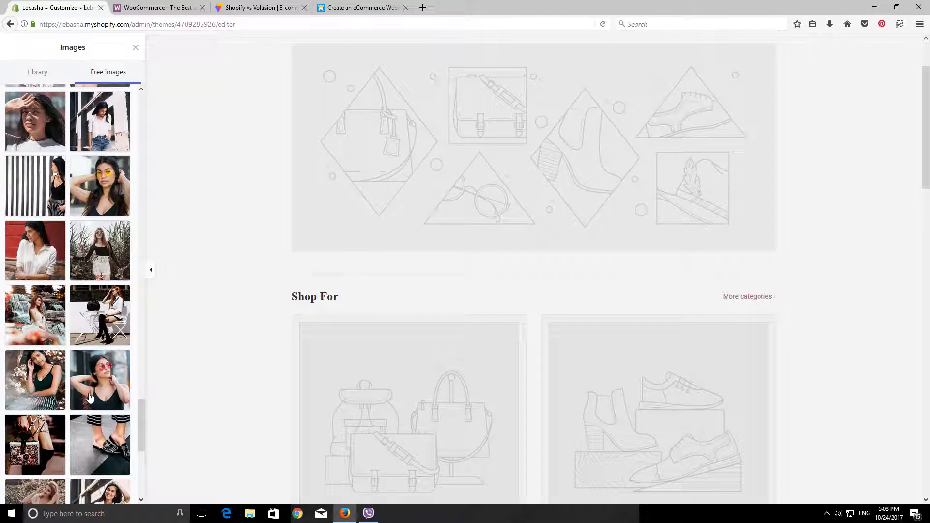
pyautogui.scroll(-4, 81, 390)
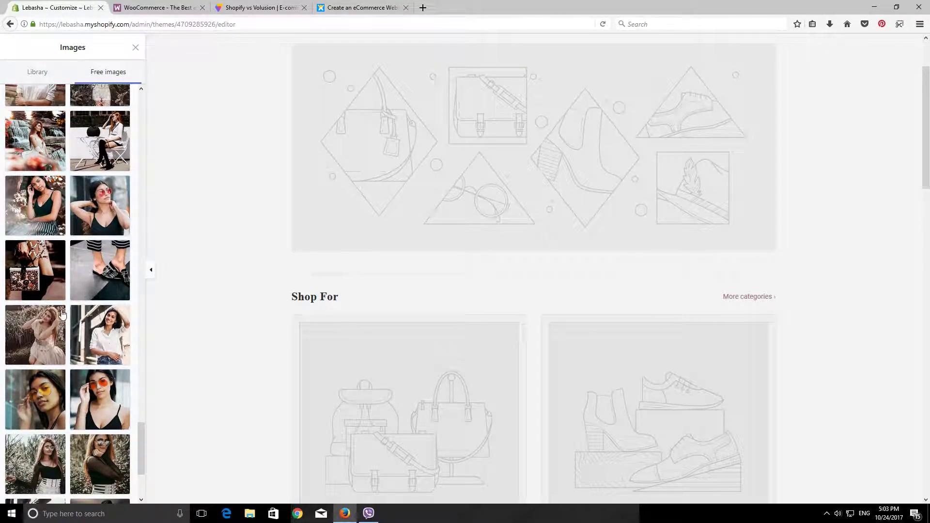
pyautogui.click(35, 153)
pyautogui.scroll(2, 217, 299)
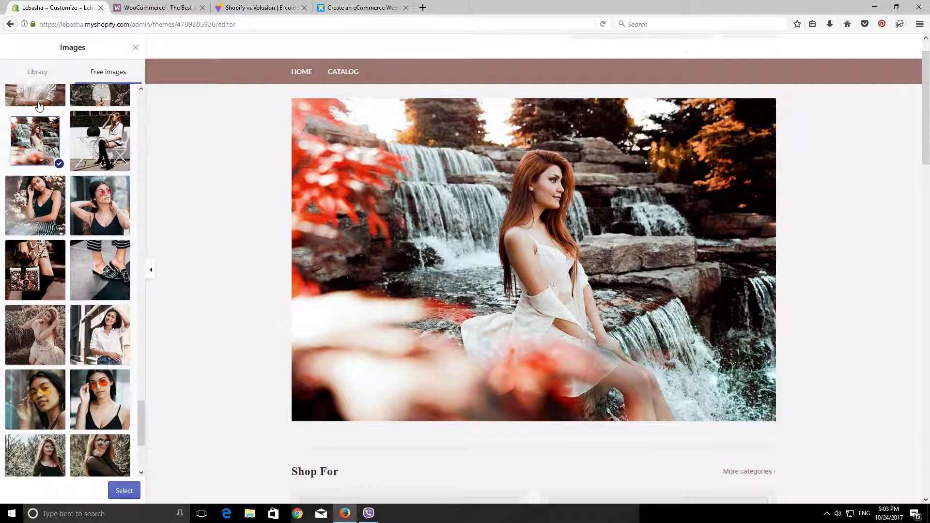
pyautogui.click(124, 491)
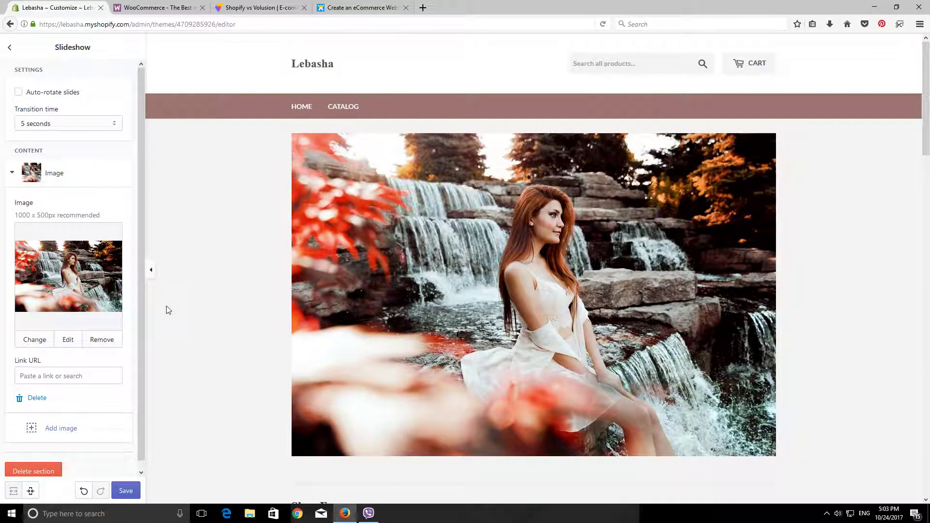
# - Show the link destination choices for the first slide, then close them without choosing one
pyautogui.click(33, 377)
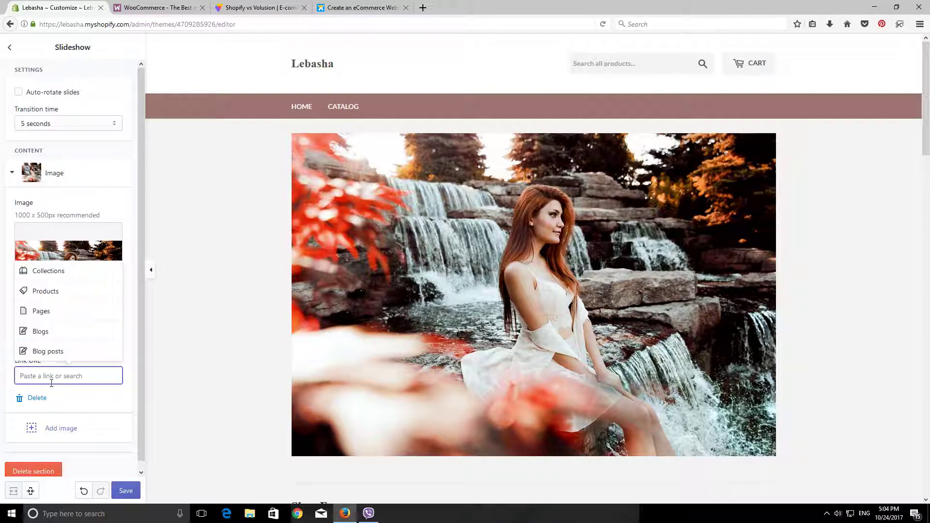
pyautogui.click(129, 202)
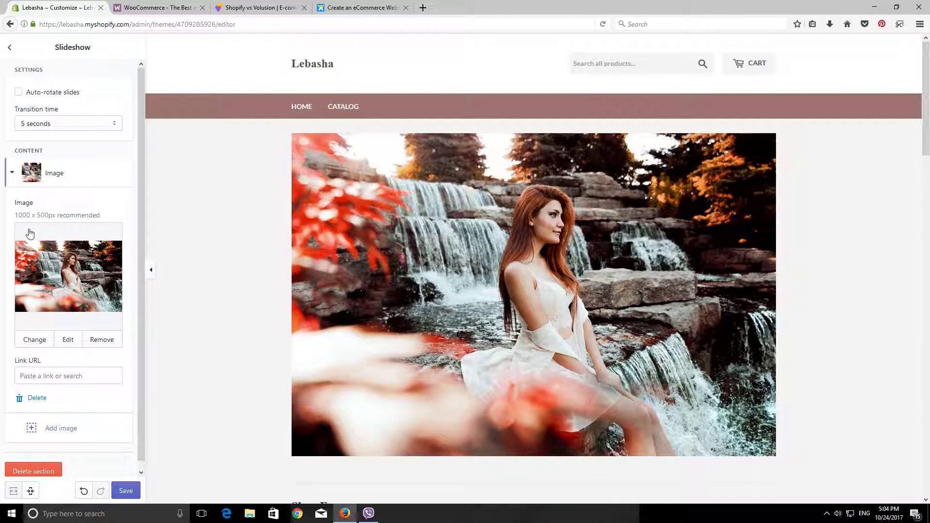
# - Add a second image slide to the slideshow and show the Fashion category of free images for it
pyautogui.scroll(-1, 60, 385)
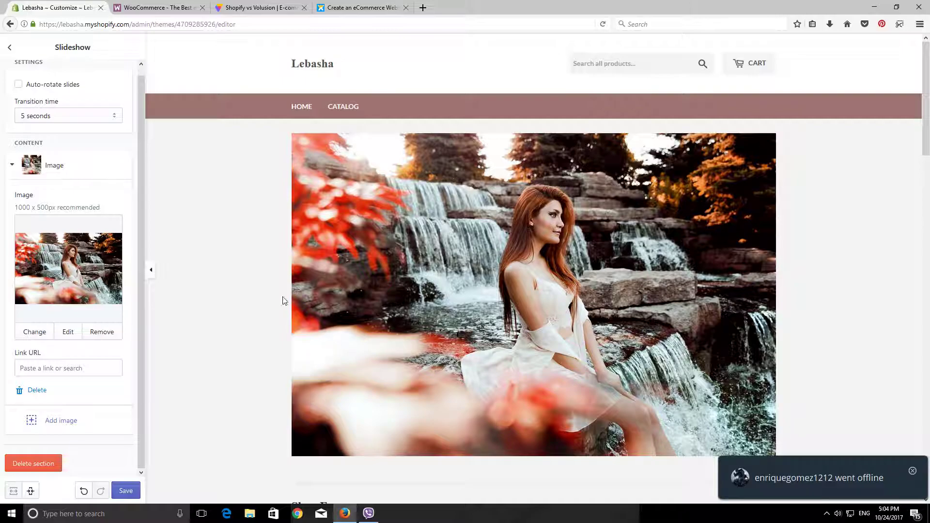
pyautogui.click(63, 421)
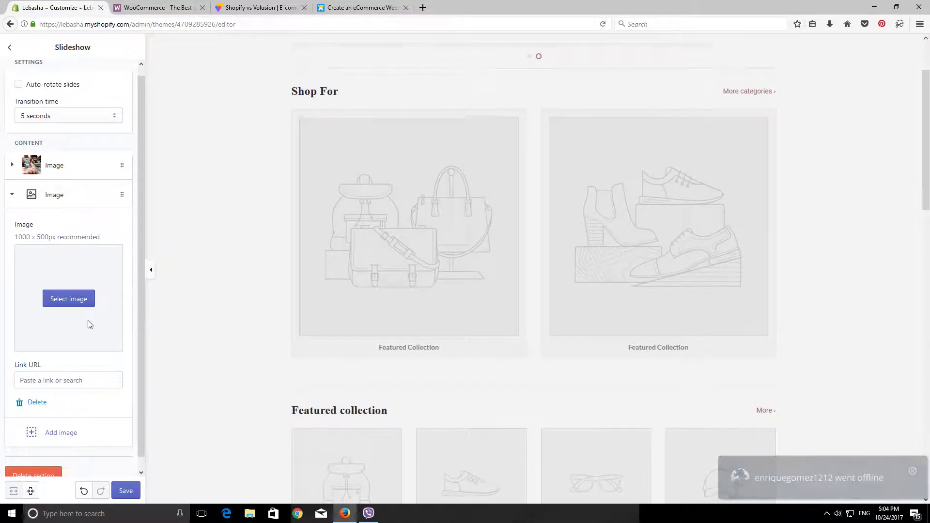
pyautogui.click(65, 299)
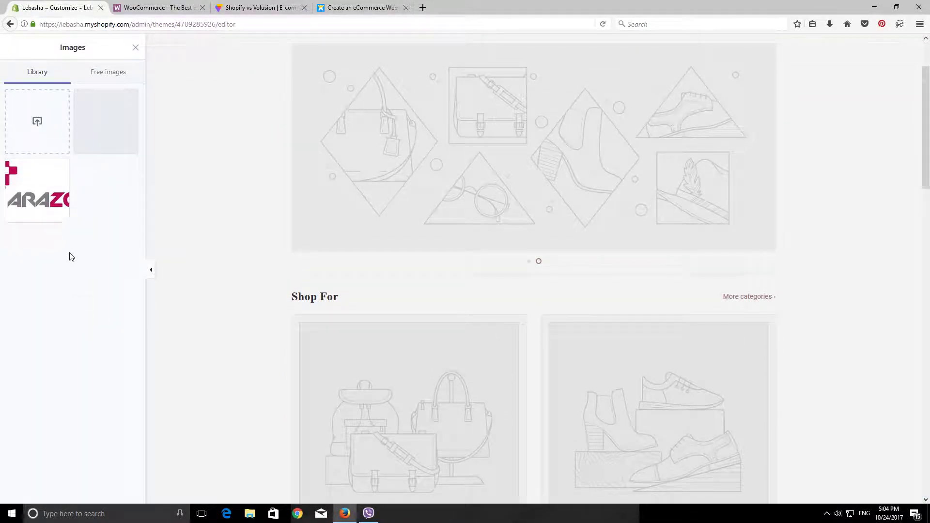
pyautogui.click(105, 73)
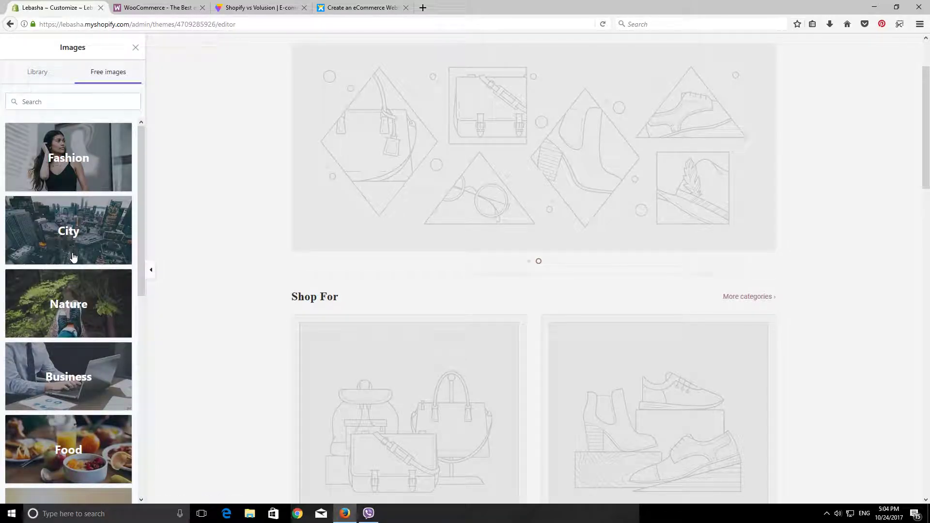
pyautogui.click(72, 167)
# - Set the second slide's image to the photo of the woman in a floral dress standing before a dark door
pyautogui.scroll(-5, 75, 340)
pyautogui.scroll(-3, 75, 340)
pyautogui.click(73, 421)
pyautogui.scroll(-10, 82, 427)
pyautogui.scroll(-4, 90, 434)
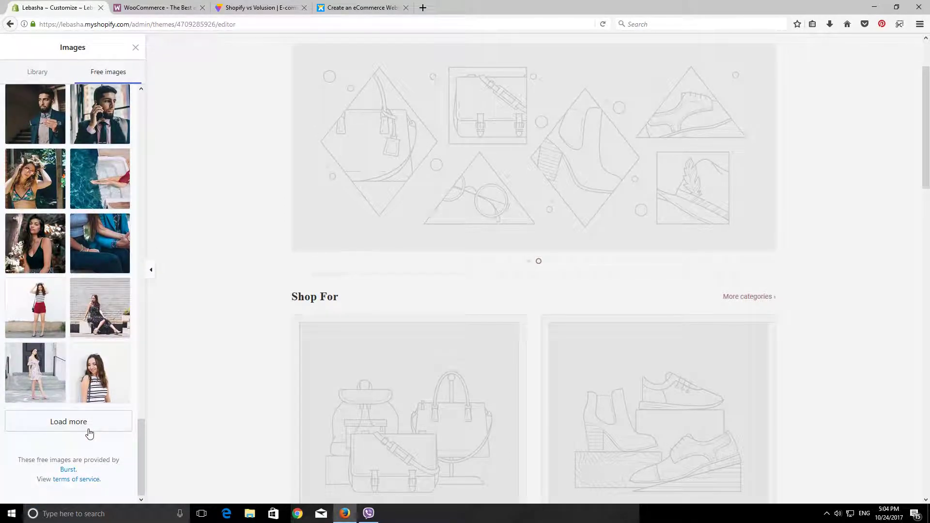
pyautogui.click(63, 422)
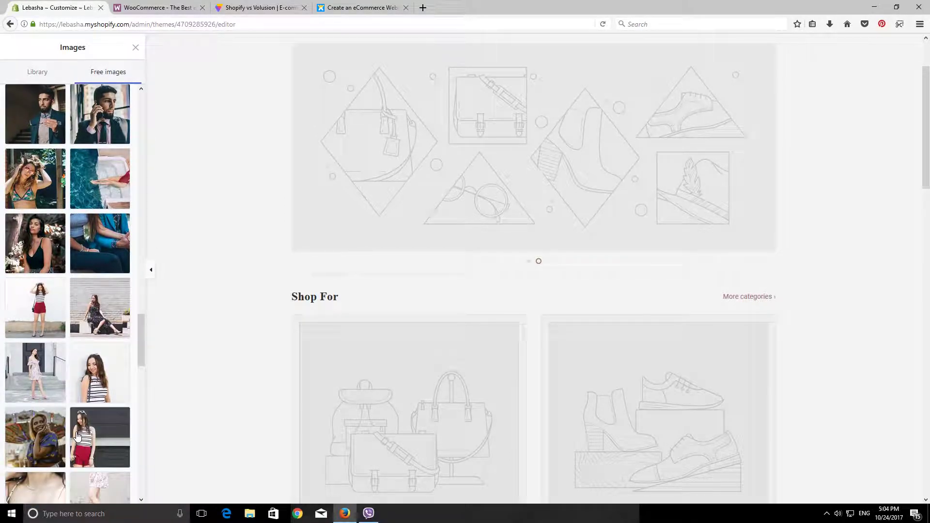
pyautogui.scroll(-4, 47, 303)
pyautogui.click(34, 211)
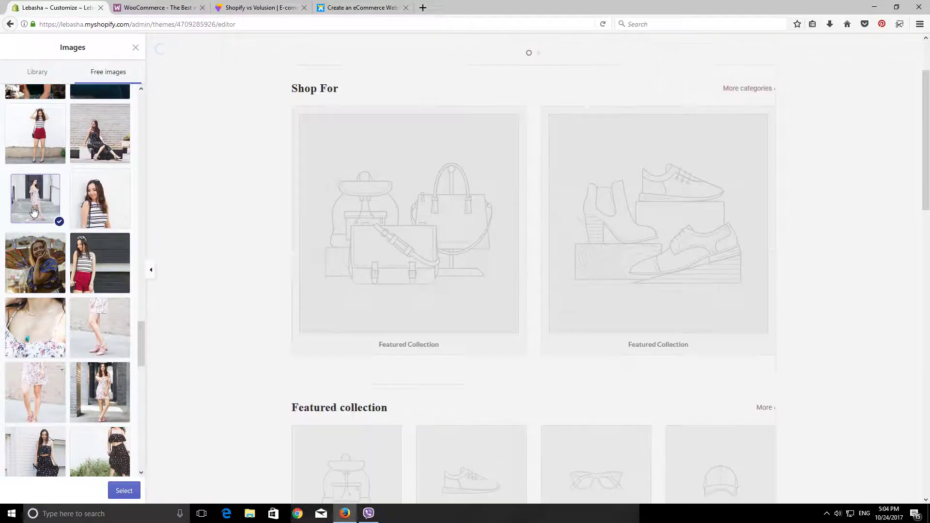
pyautogui.scroll(1, 171, 336)
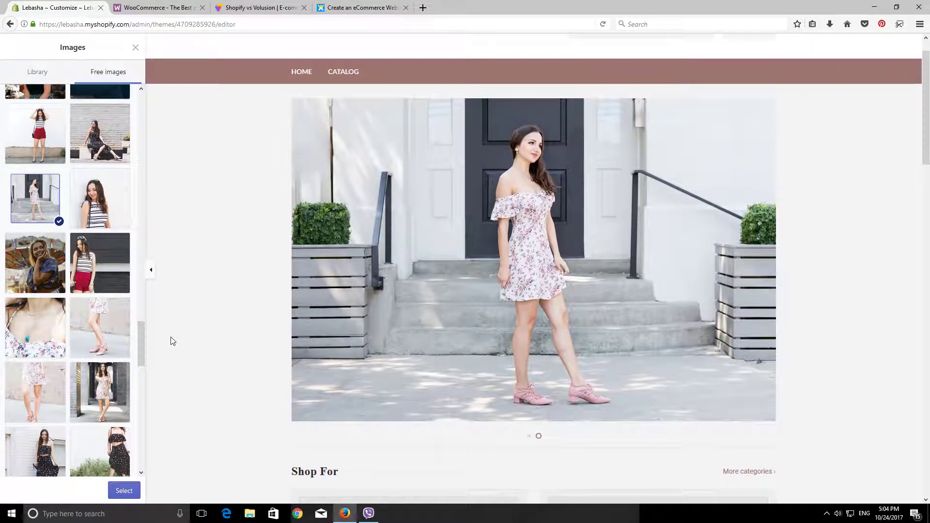
pyautogui.scroll(-10, 141, 354)
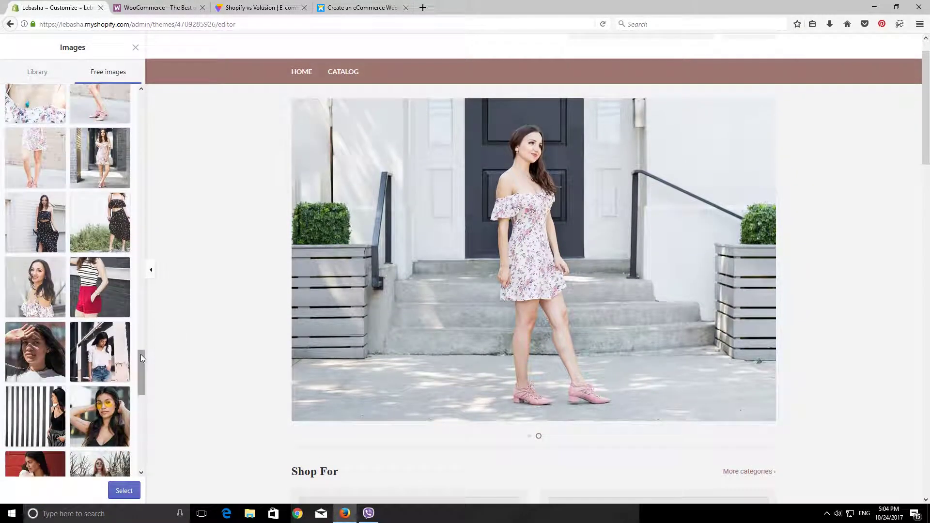
pyautogui.click(124, 490)
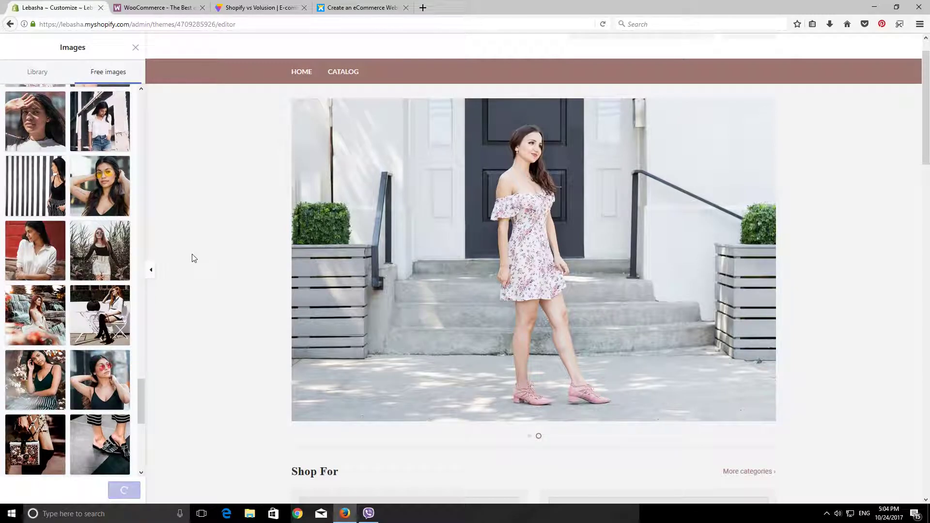
# - Add a third image slide to the slideshow and show the Fashion free images for it
pyautogui.scroll(-1, 59, 415)
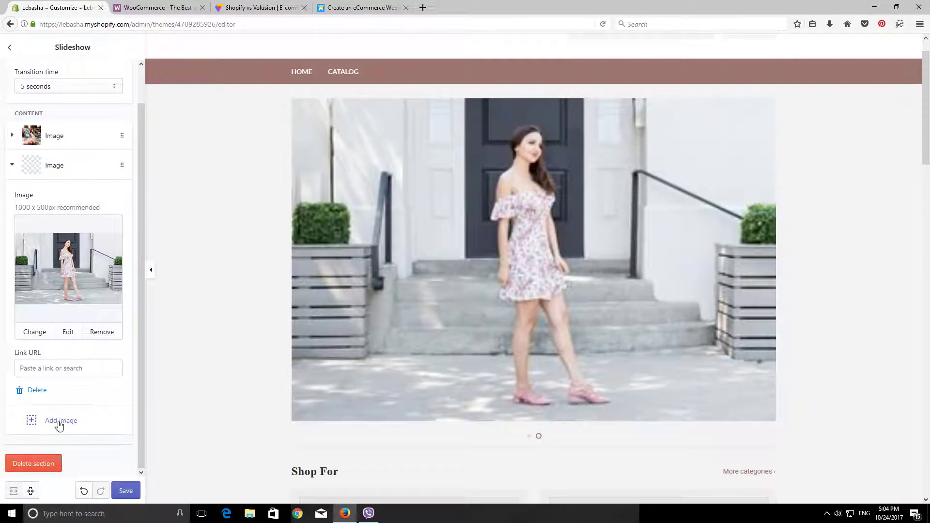
pyautogui.click(60, 426)
pyautogui.click(66, 303)
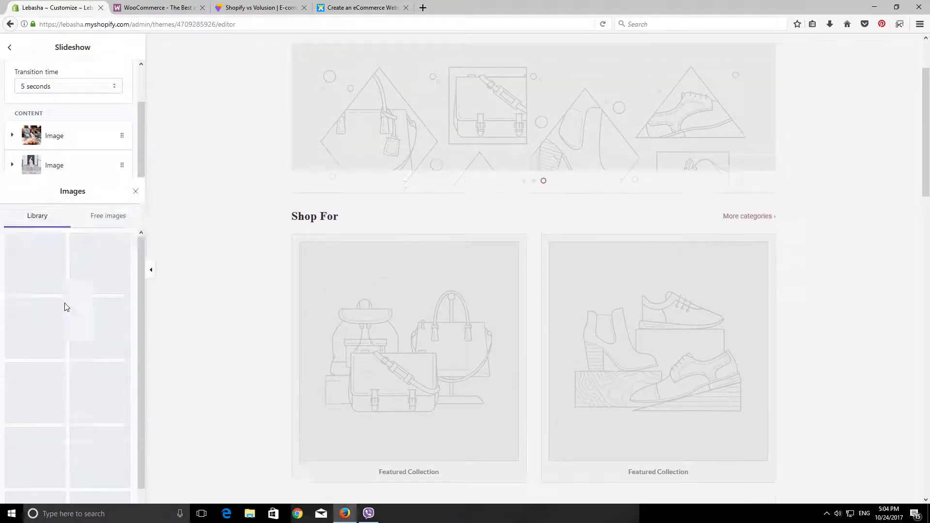
pyautogui.click(101, 73)
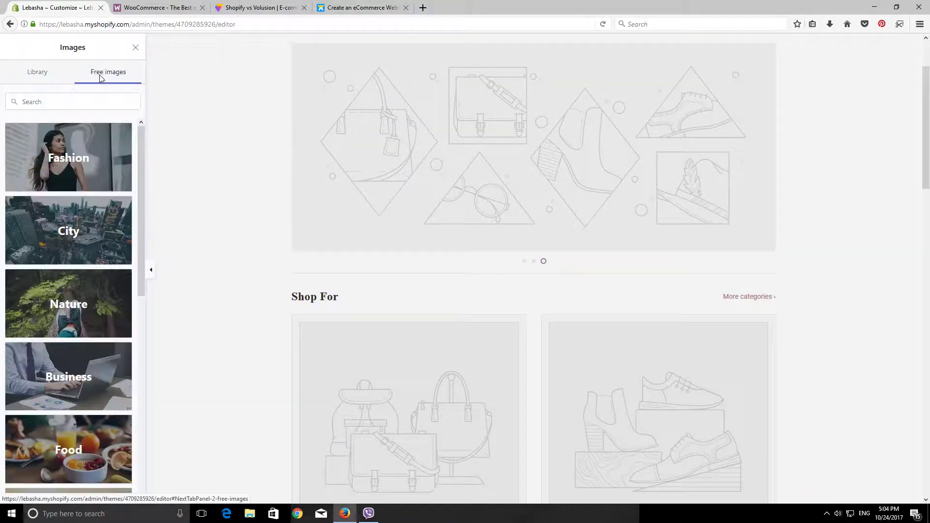
pyautogui.scroll(-3, 68, 218)
pyautogui.scroll(3, 57, 291)
pyautogui.click(68, 155)
# - Preview the photo of the bearded man in sunglasses and a blue suit on the third slide
pyautogui.moveTo(139, 221); pyautogui.dragTo(142, 503)
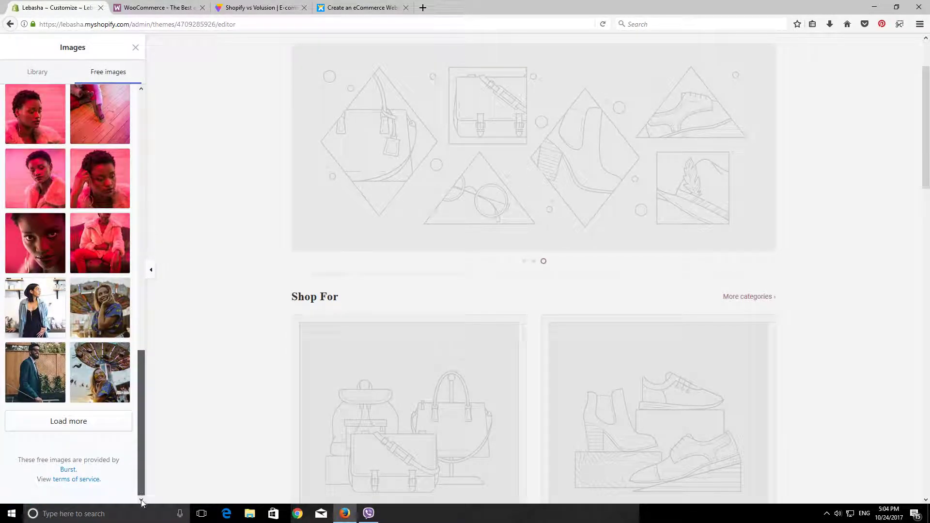
pyautogui.click(29, 390)
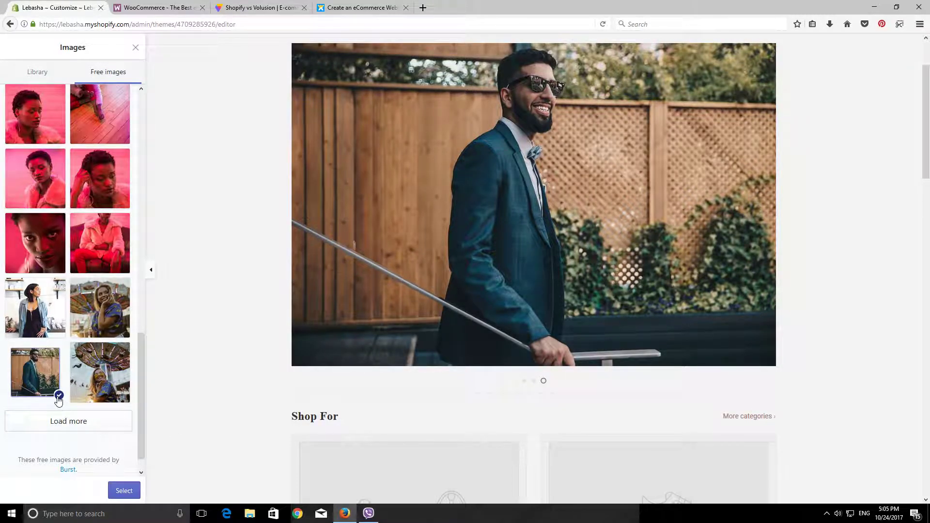
# - Load further batches of the free Fashion images and look through them for the third slide
pyautogui.scroll(-1, 58, 402)
pyautogui.click(86, 395)
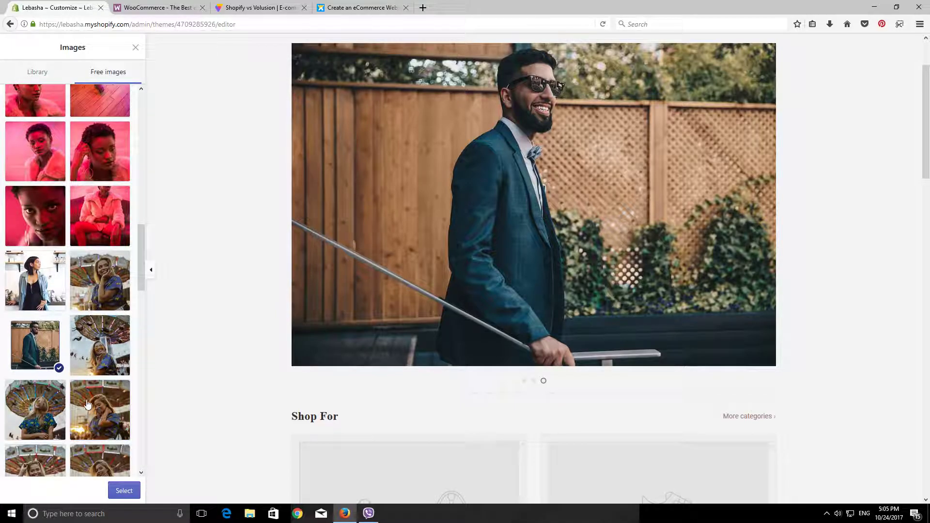
pyautogui.scroll(-8, 90, 406)
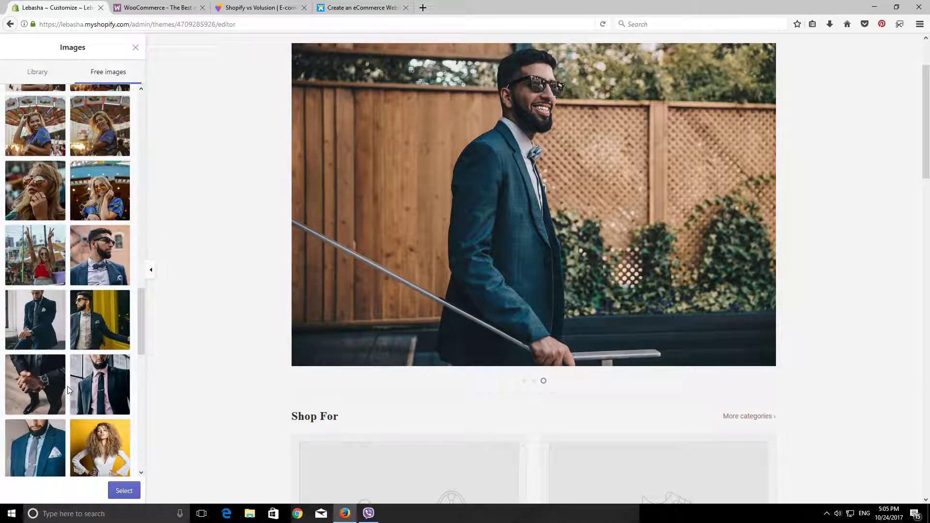
pyautogui.scroll(-6, 68, 386)
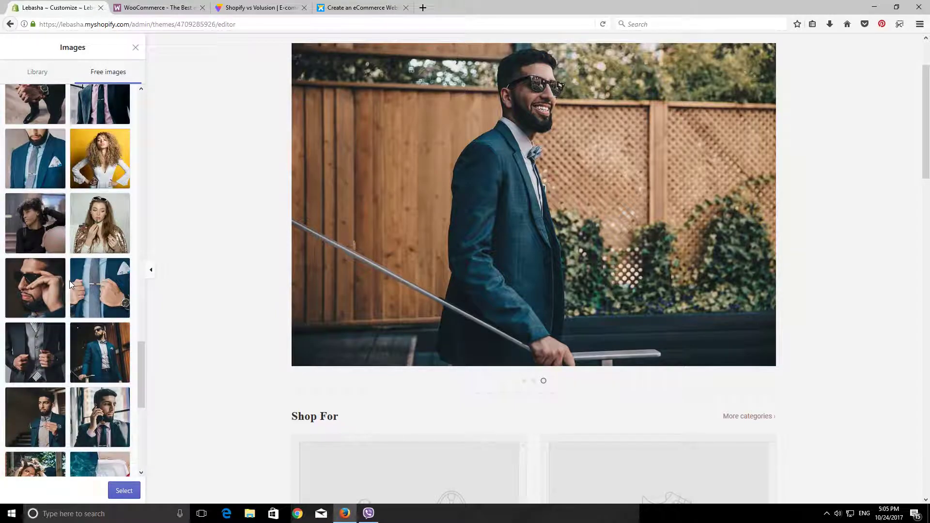
pyautogui.scroll(-3, 69, 284)
pyautogui.scroll(-3, 69, 283)
pyautogui.scroll(-3, 70, 282)
pyautogui.click(67, 394)
pyautogui.scroll(-5, 68, 308)
pyautogui.scroll(-8, 69, 312)
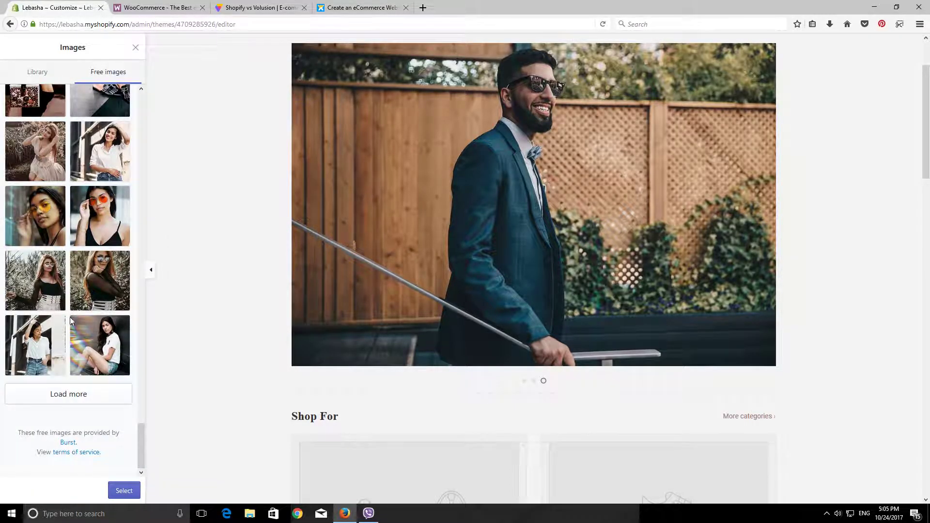
# - Load another batch of free images and preview the seated man in a denim vest and brown boots on the third slide
pyautogui.click(80, 394)
pyautogui.scroll(-5, 85, 312)
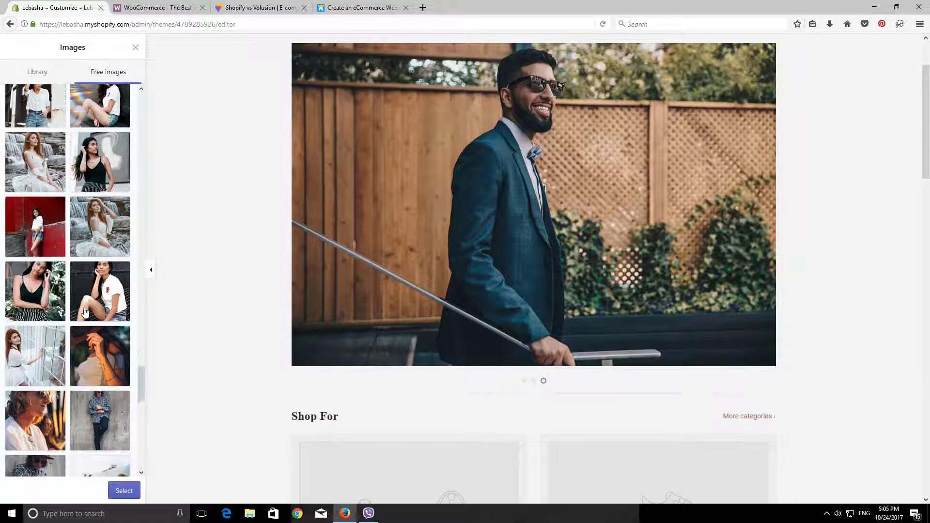
pyautogui.scroll(-8, 85, 313)
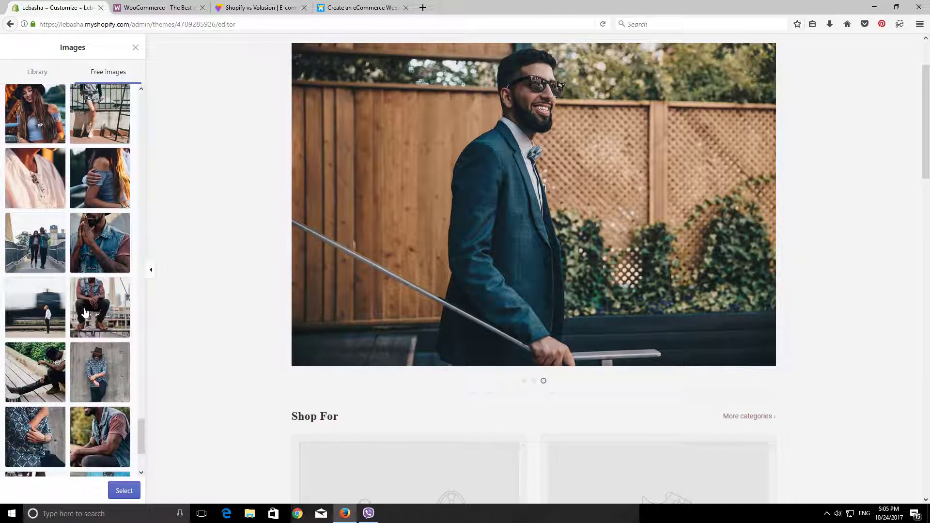
pyautogui.click(84, 313)
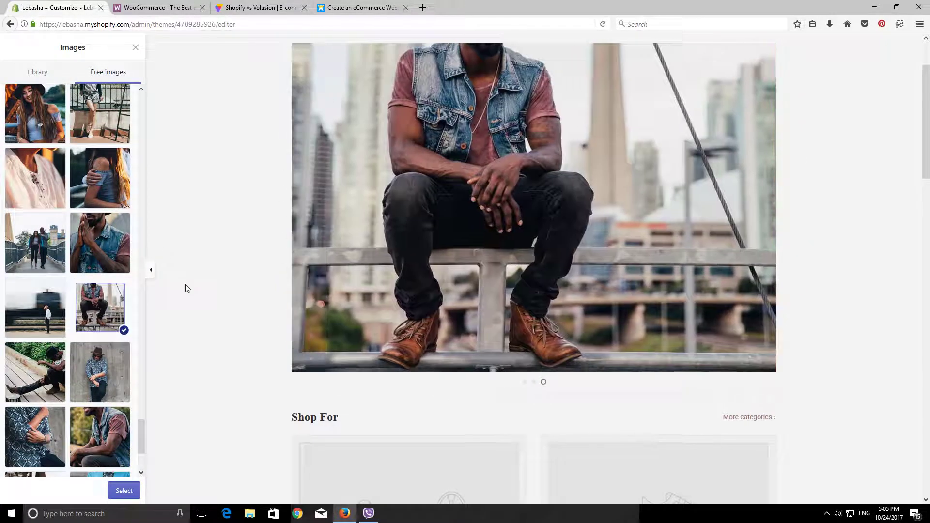
# - Set the third slide's image to the photo of the man in a light blue jacket adjusting his cuff, and collapse the slide's settings
pyautogui.scroll(-1, 101, 383)
pyautogui.scroll(-3, 101, 383)
pyautogui.click(87, 368)
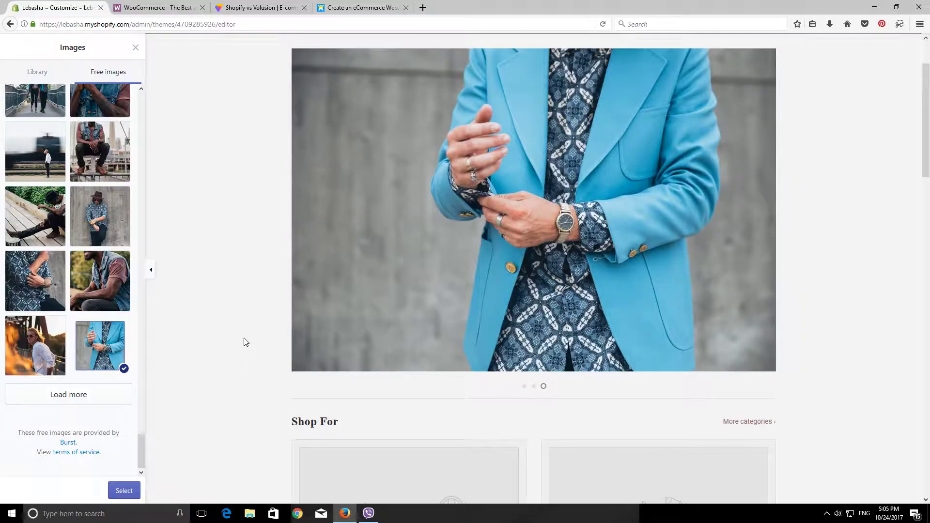
pyautogui.scroll(2, 243, 341)
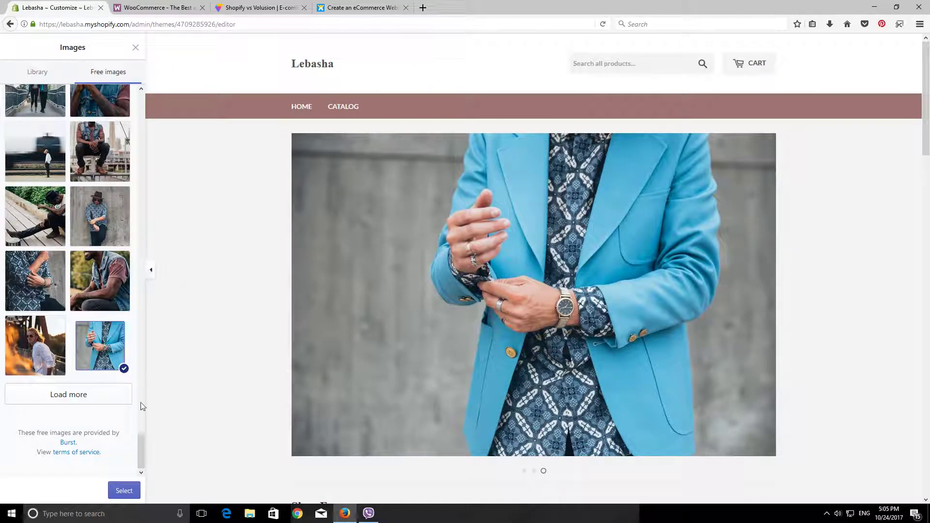
pyautogui.click(124, 490)
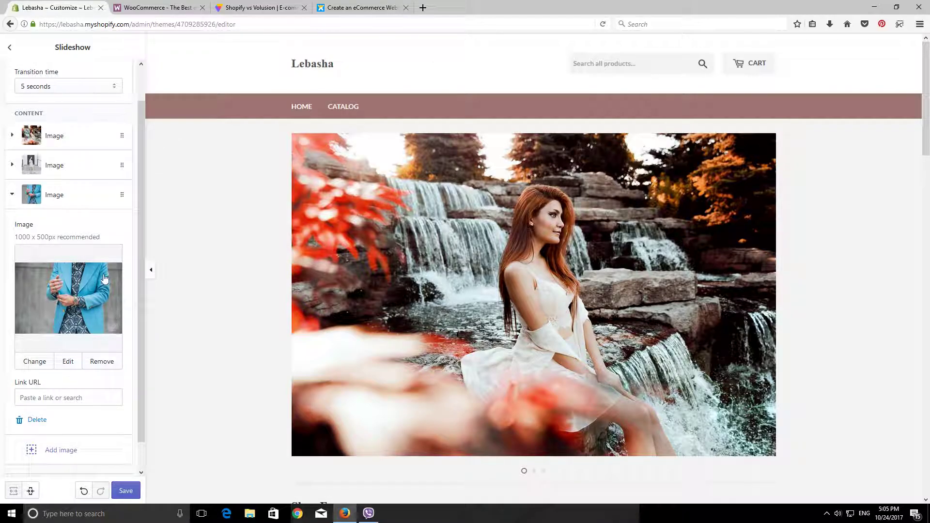
pyautogui.click(80, 193)
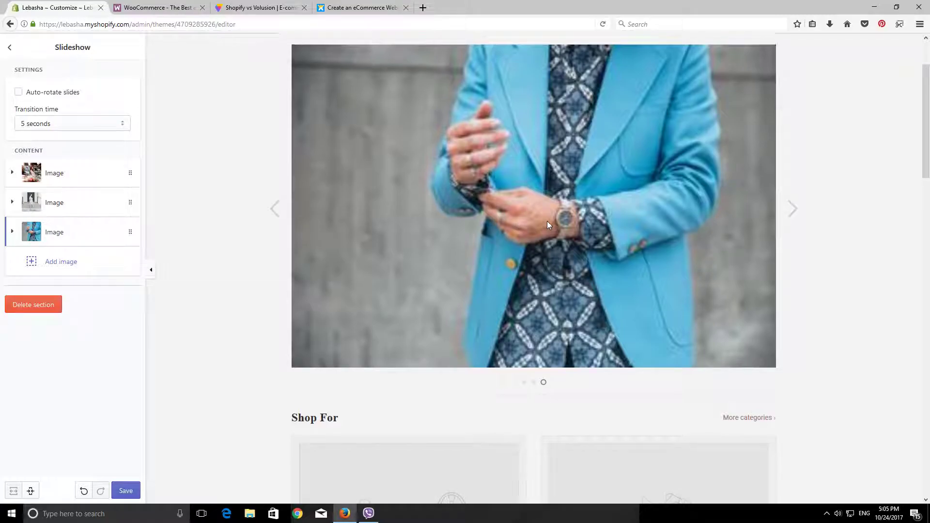
# - Go through all three slides in the store preview, both by slide position and one slide at a time
pyautogui.scroll(2, 548, 221)
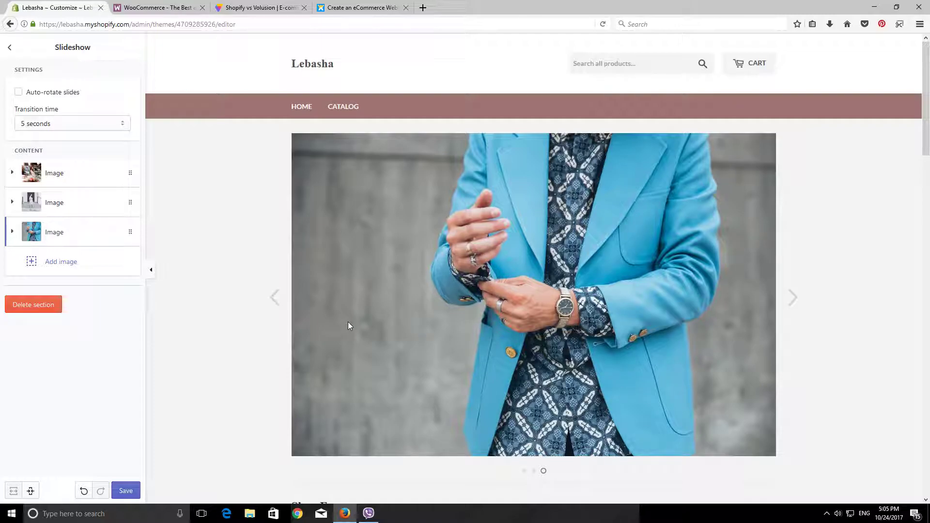
pyautogui.scroll(-2, 386, 315)
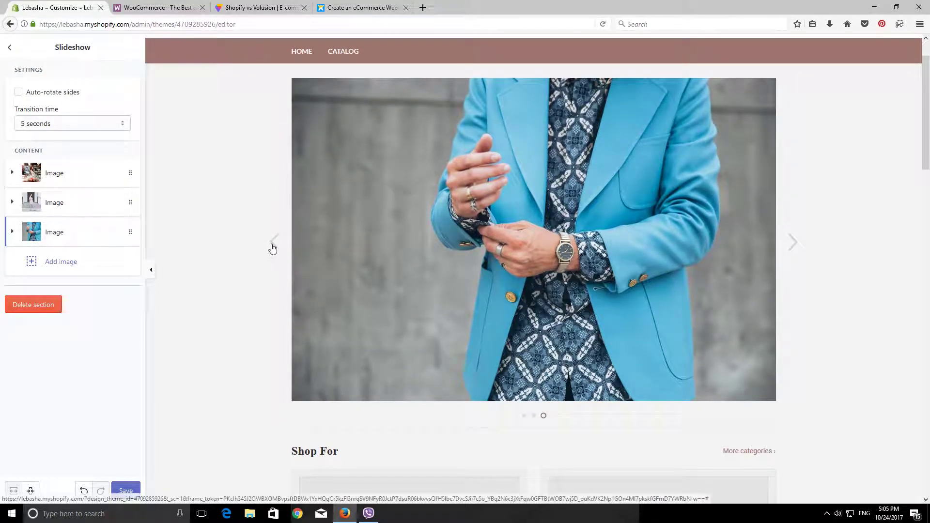
pyautogui.click(534, 416)
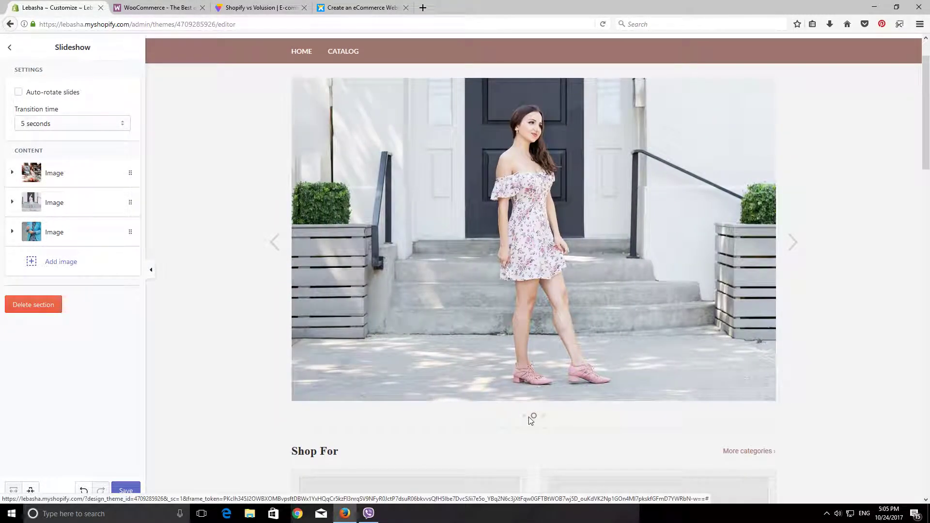
pyautogui.click(524, 416)
pyautogui.click(534, 416)
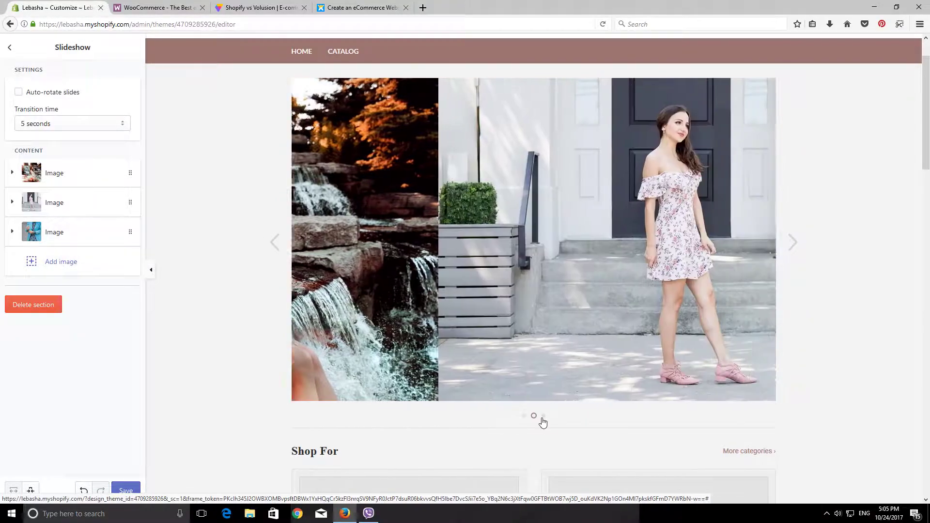
pyautogui.click(544, 416)
pyautogui.click(279, 250)
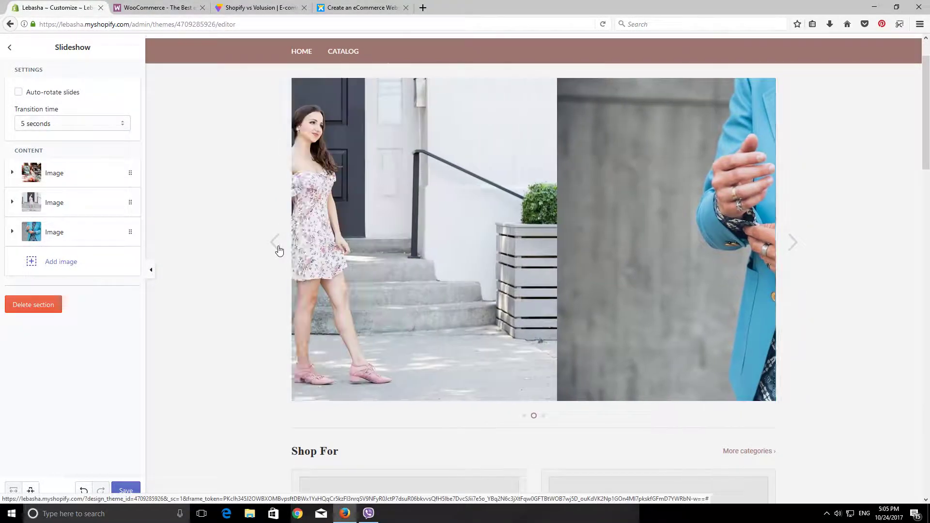
pyautogui.click(278, 250)
pyautogui.click(279, 250)
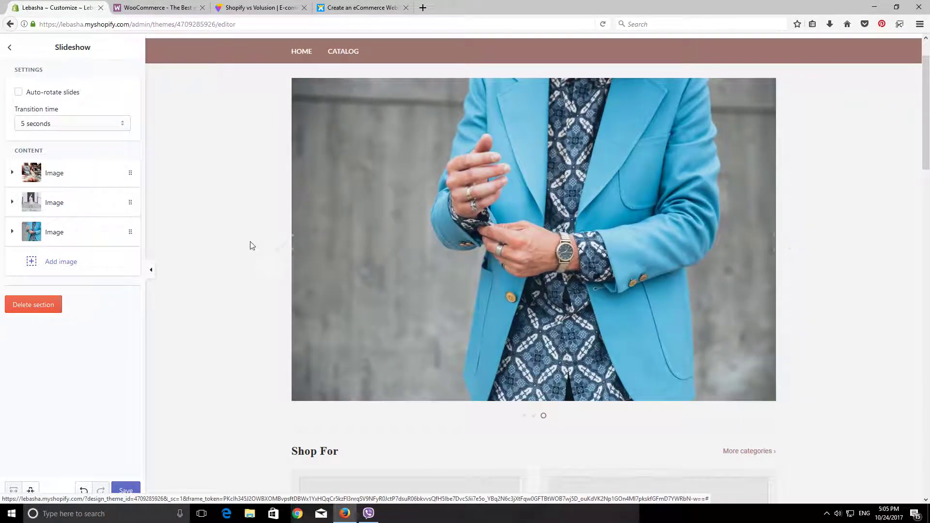
# - Save the slideshow changes to the theme
pyautogui.scroll(-3, 249, 246)
pyautogui.scroll(-3, 242, 252)
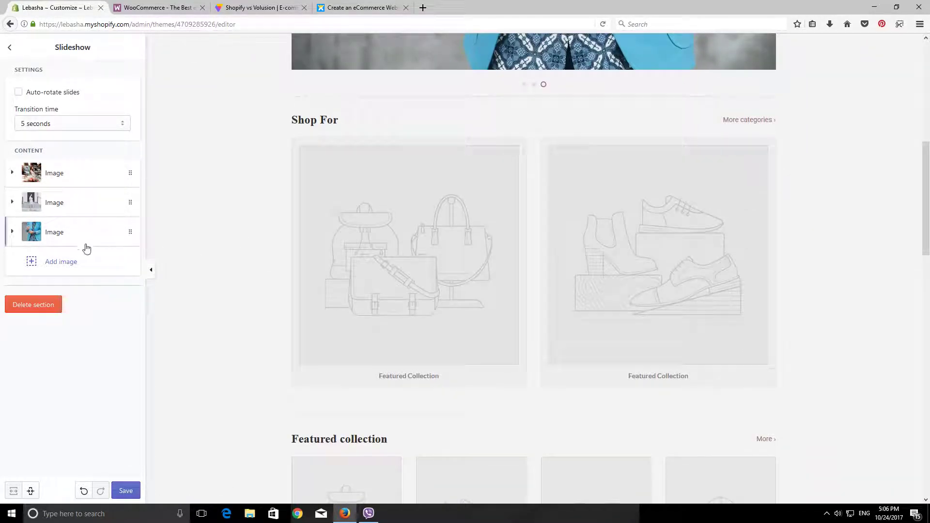
pyautogui.click(126, 492)
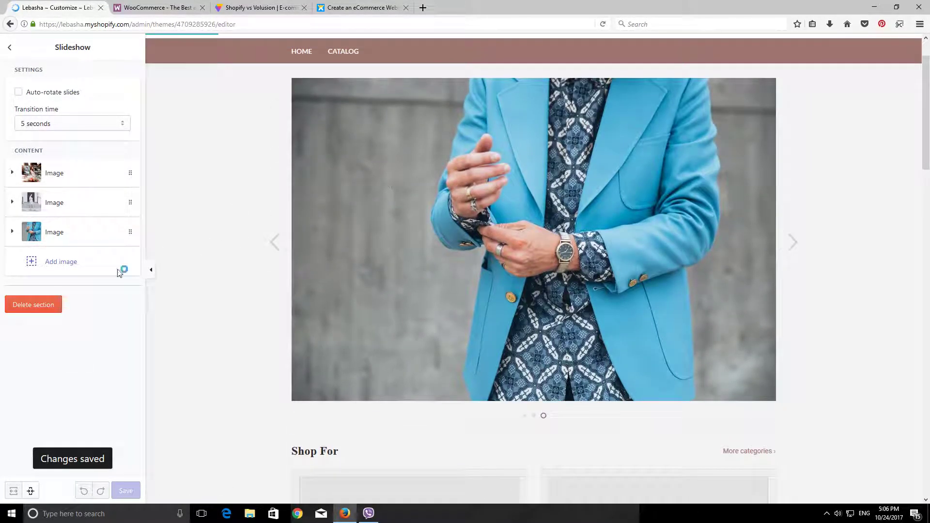
# - Show the link destination types offered for the third slide, and return to the theme's section list without setting a link
pyautogui.click(78, 232)
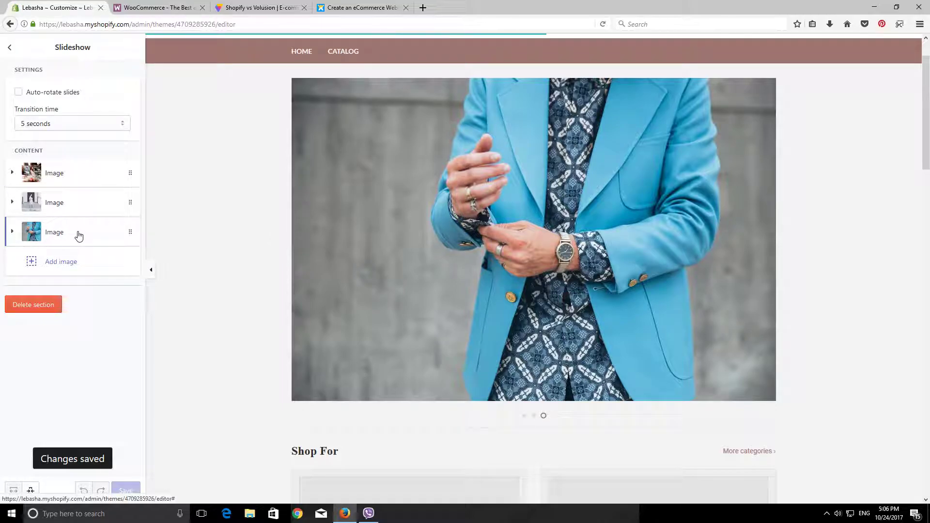
pyautogui.scroll(-2, 72, 315)
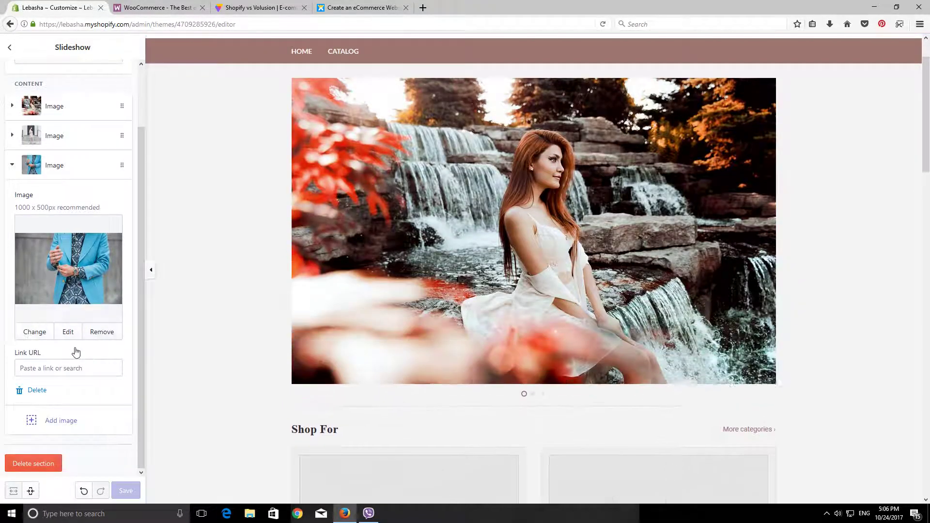
pyautogui.click(56, 369)
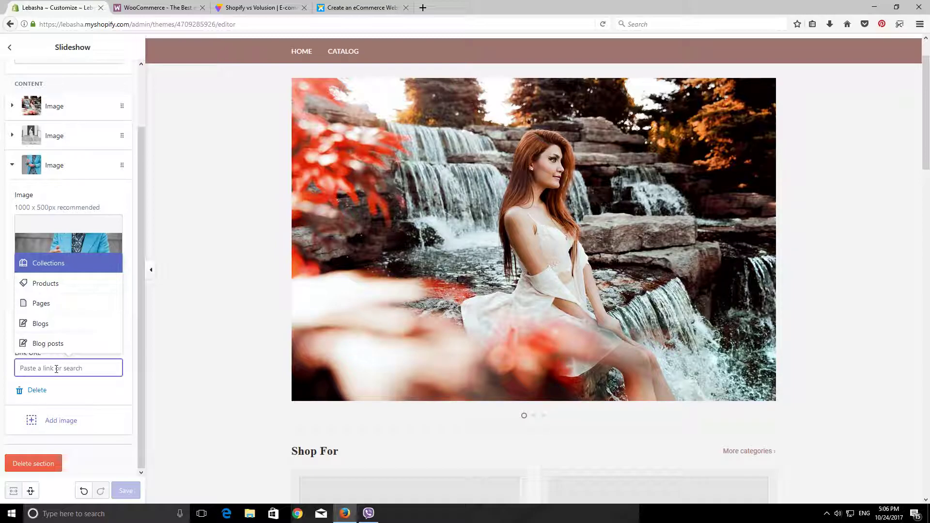
pyautogui.click(215, 164)
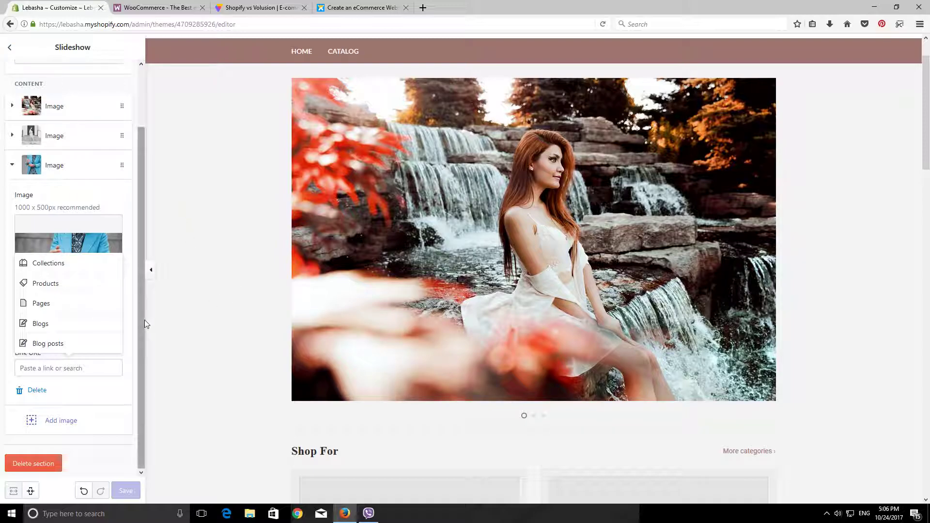
pyautogui.scroll(3, 67, 196)
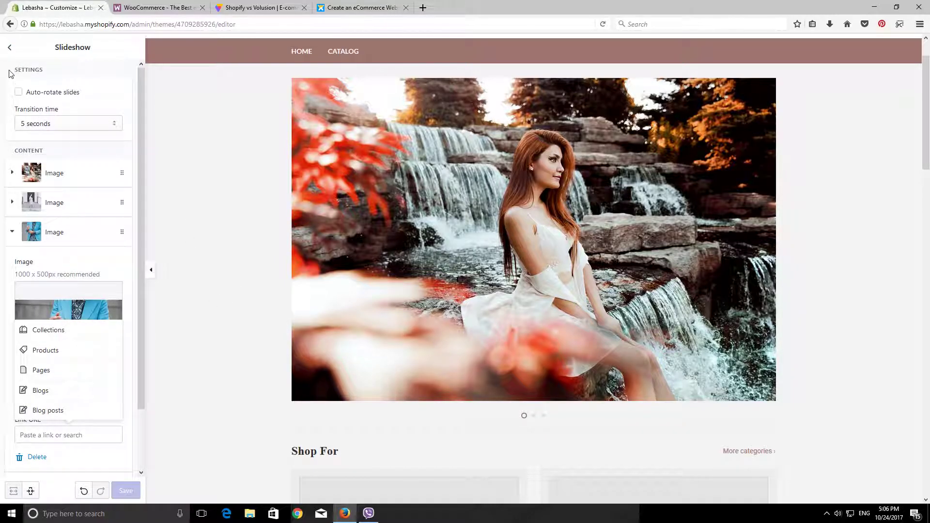
pyautogui.click(10, 48)
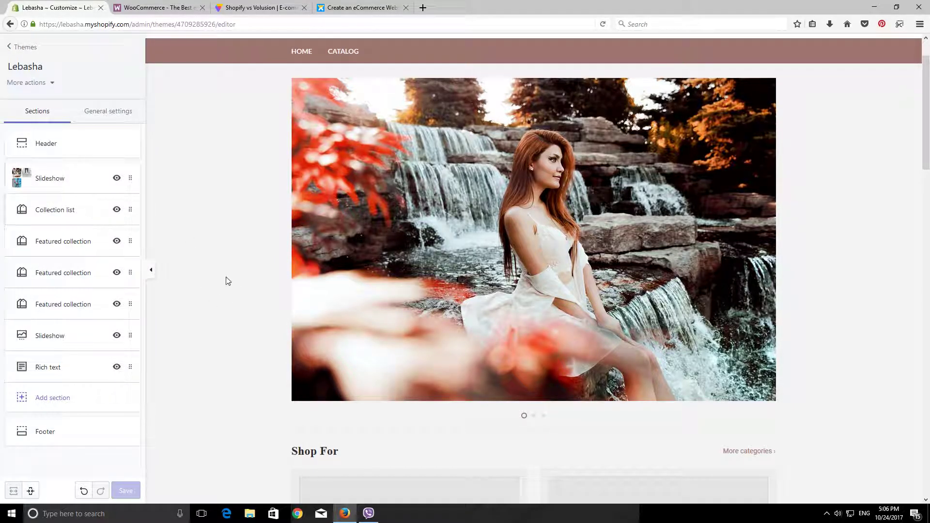
# - Examine the collections offered for the first collection in the Collection list section, keeping None selected
pyautogui.scroll(-7, 224, 278)
pyautogui.moveTo(69, 224)
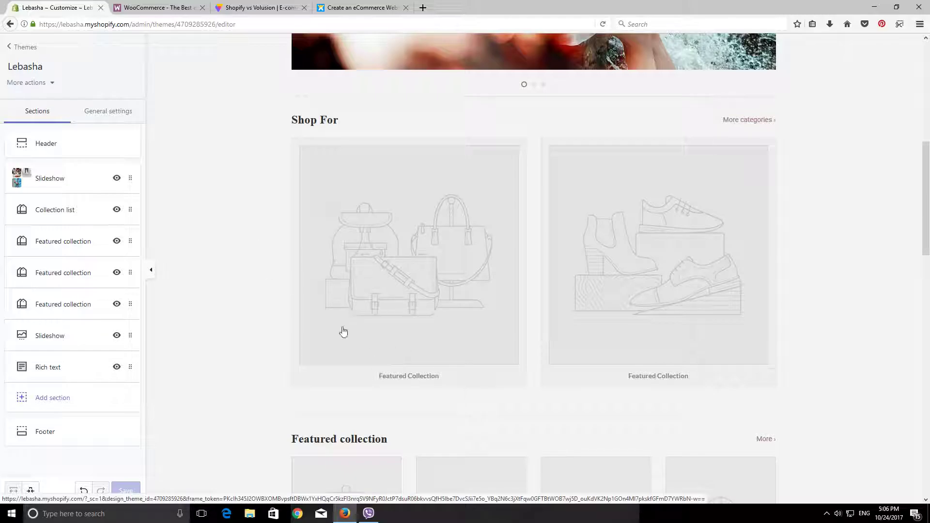
pyautogui.click(71, 217)
pyautogui.click(71, 94)
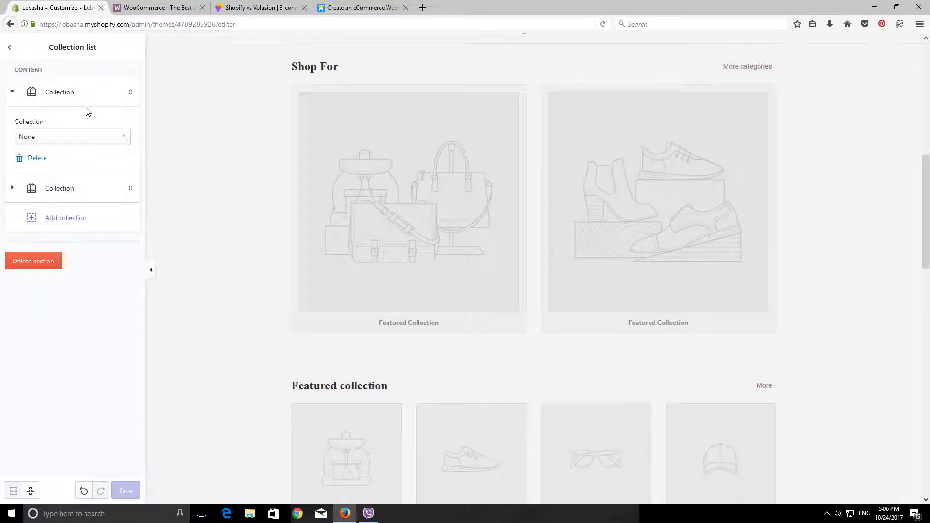
pyautogui.click(63, 90)
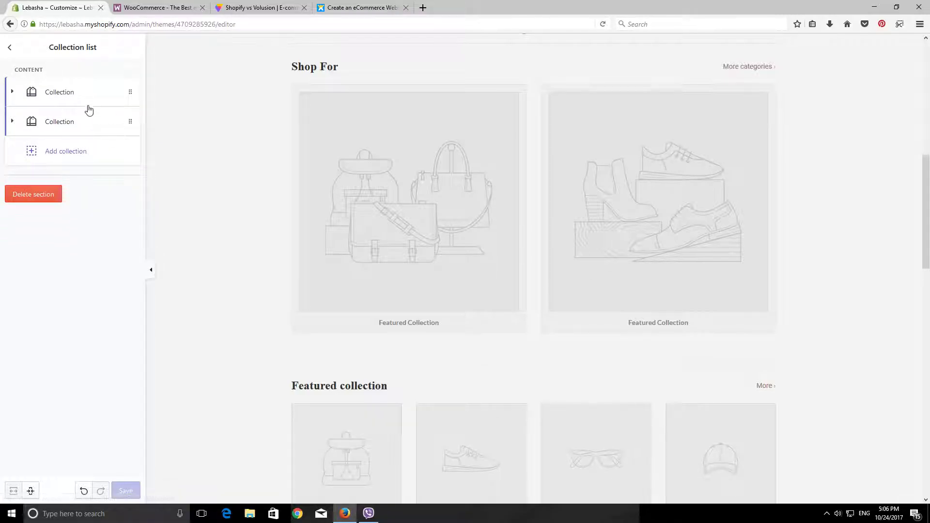
pyautogui.click(73, 94)
pyautogui.click(71, 135)
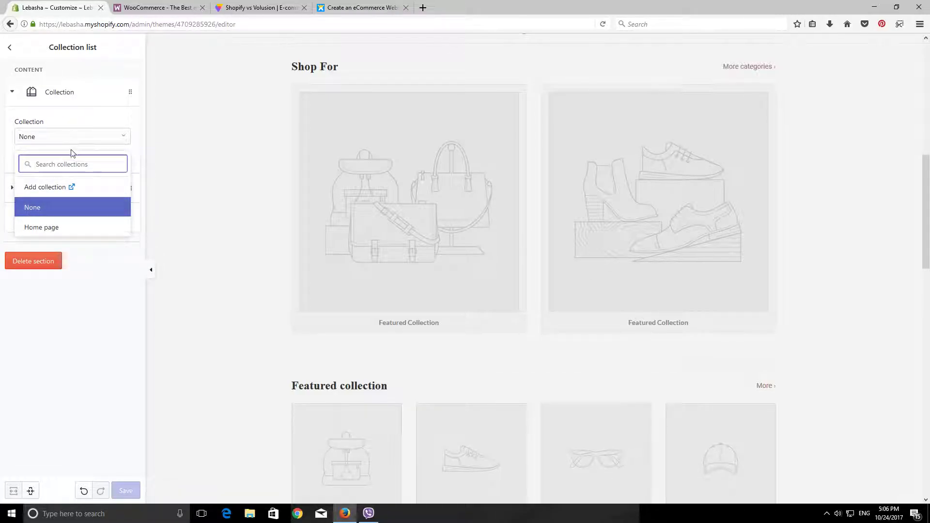
pyautogui.click(69, 207)
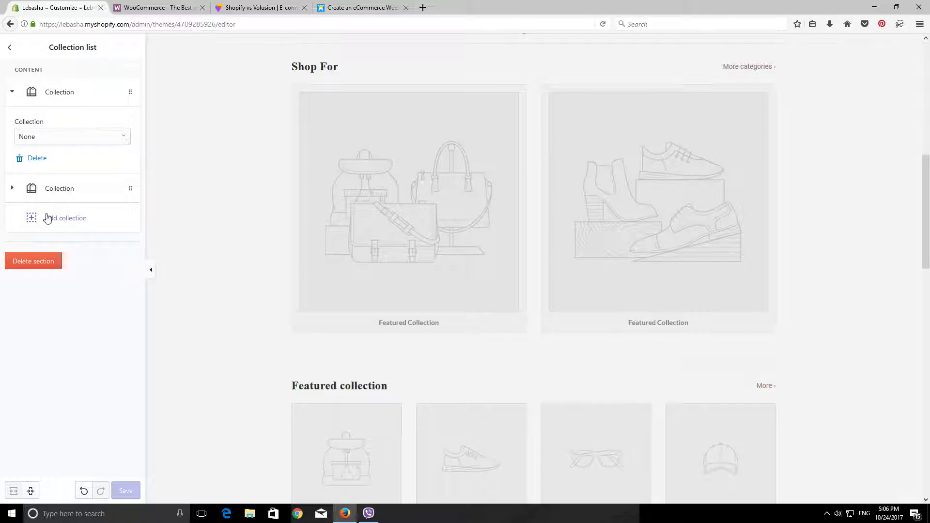
# - Return to the section list, reopen the Collection list section and expand its first collection
pyautogui.click(10, 48)
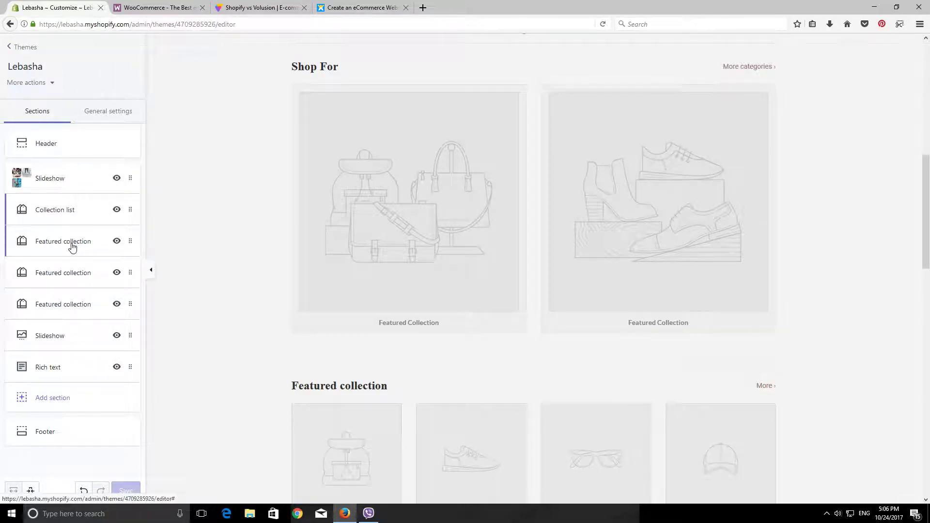
pyautogui.click(52, 217)
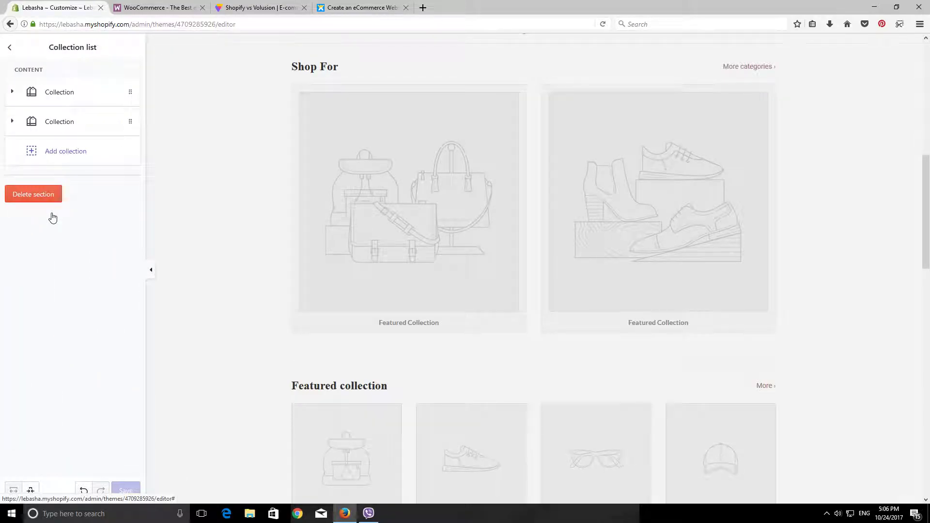
pyautogui.click(9, 48)
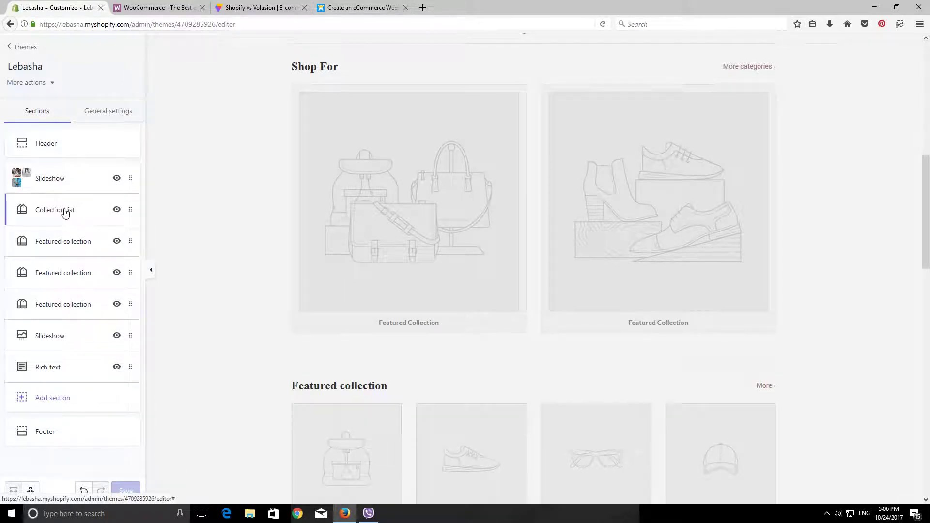
pyautogui.click(48, 218)
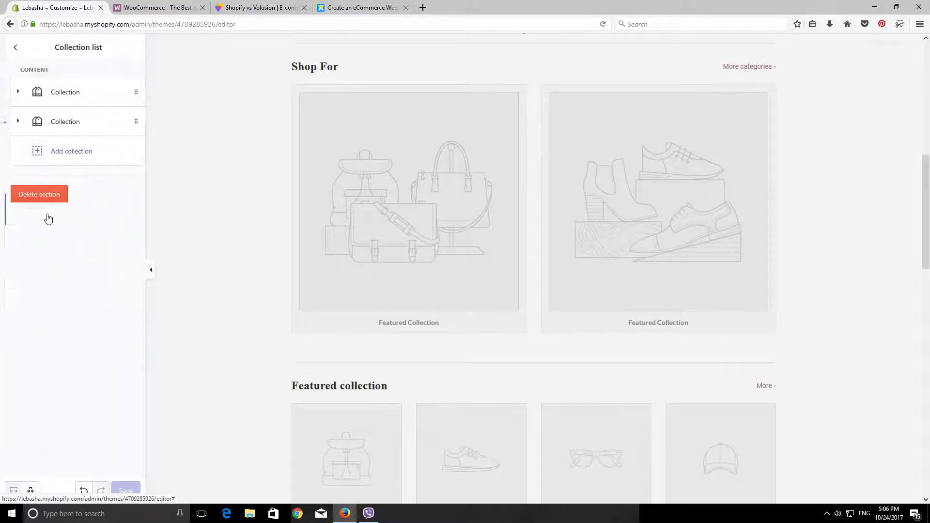
pyautogui.click(64, 94)
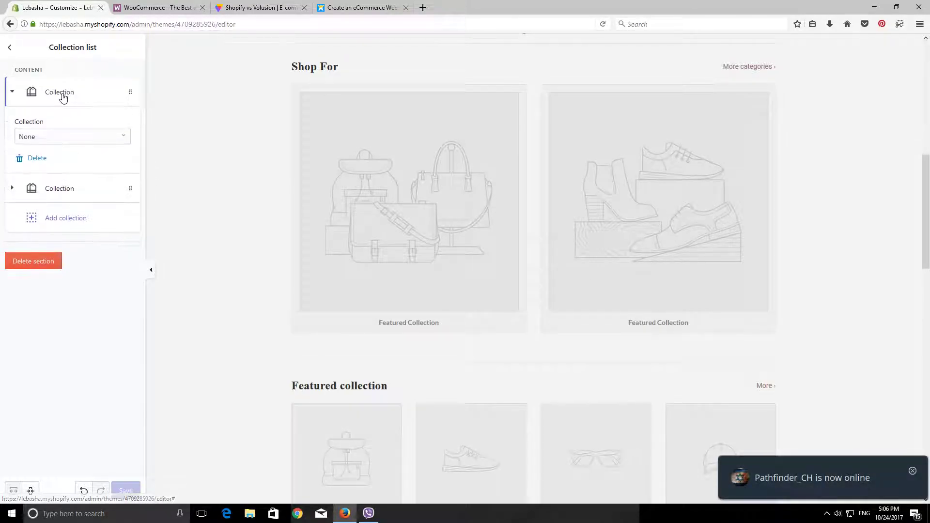
# - Start a new collection from the first Collection block's collection choices and title it "Winter Clothing"
pyautogui.click(59, 141)
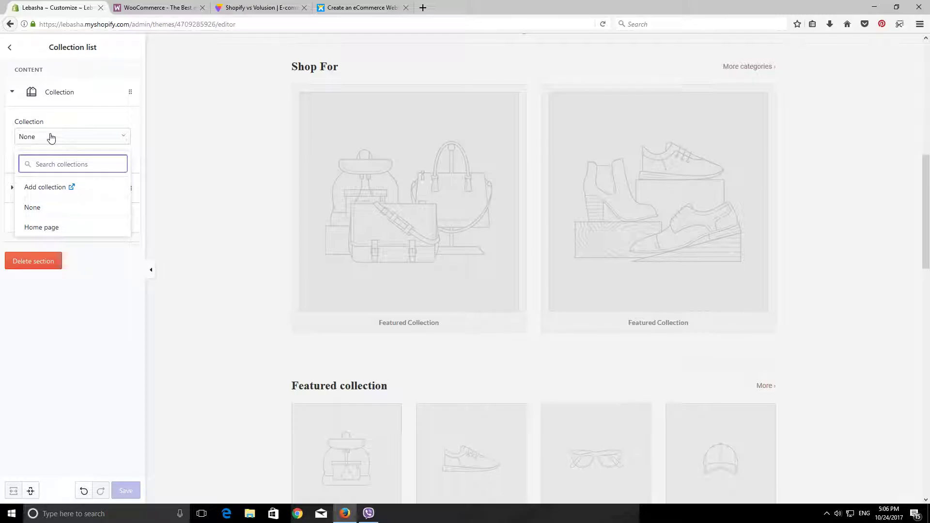
pyautogui.click(46, 193)
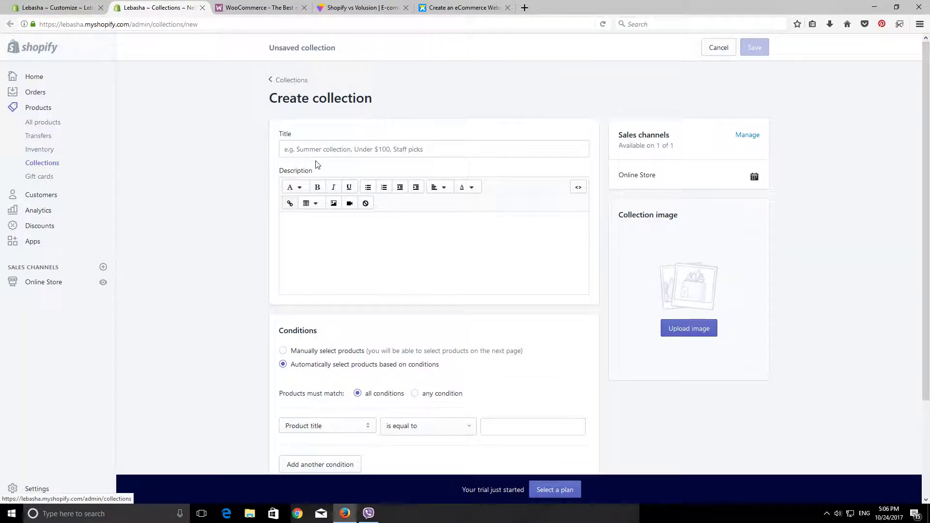
pyautogui.click(316, 154)
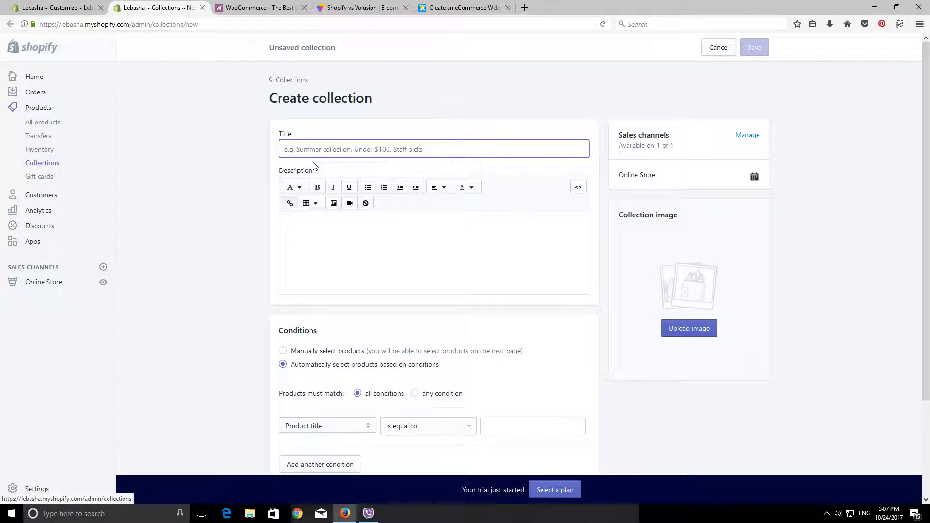
pyautogui.write('Winter Clothing')
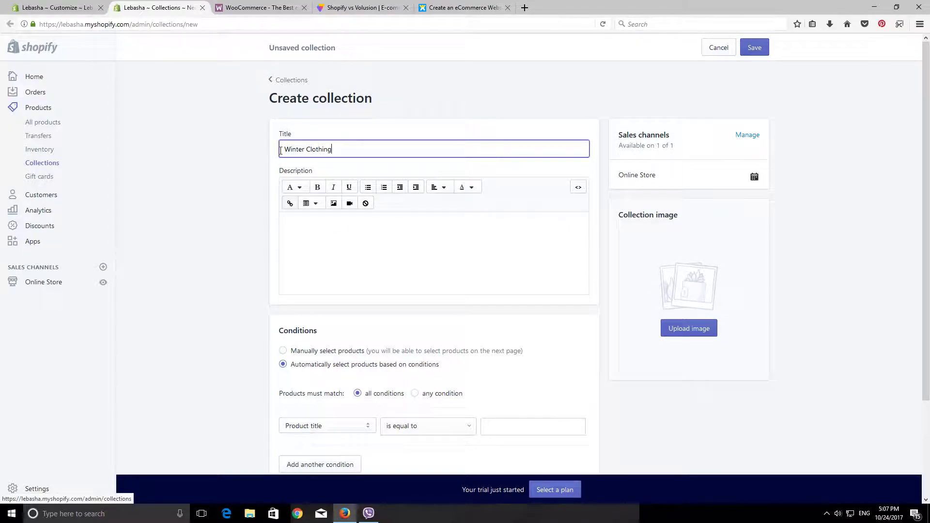
pyautogui.moveTo(281, 150); pyautogui.dragTo(355, 148)
pyautogui.click(350, 153)
pyautogui.click(673, 331)
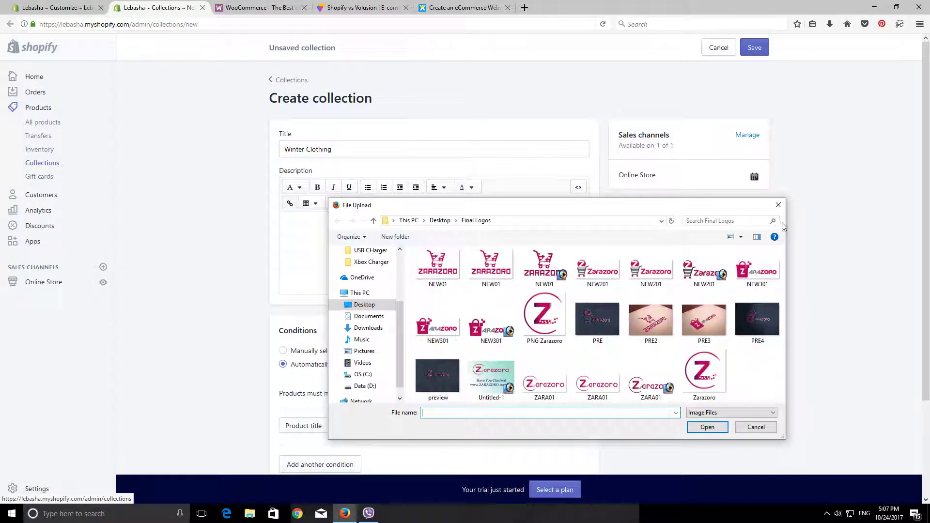
pyautogui.click(365, 386)
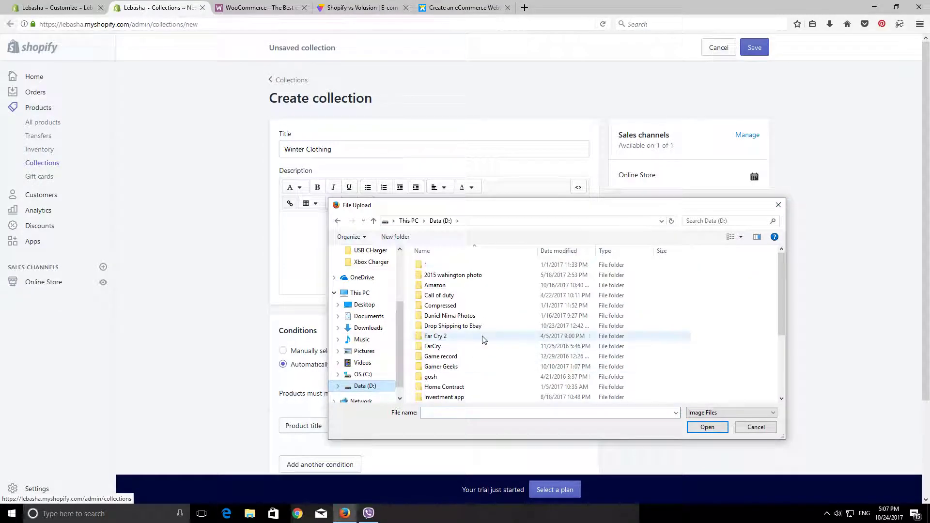
pyautogui.scroll(2, 502, 382)
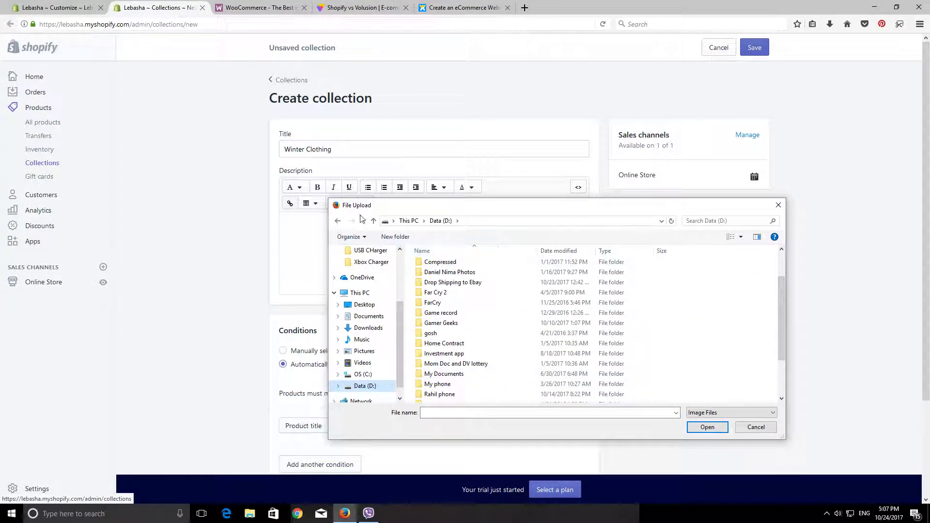
pyautogui.click(779, 205)
# - Search Google for "winter clothing" in a new browser tab and show the image results
pyautogui.click(525, 8)
pyautogui.write('w')
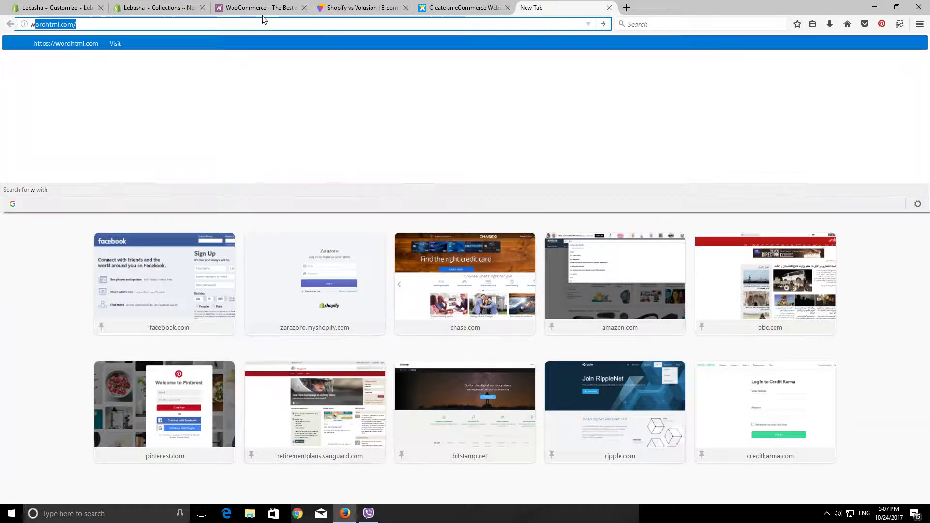
pyautogui.write('inter c')
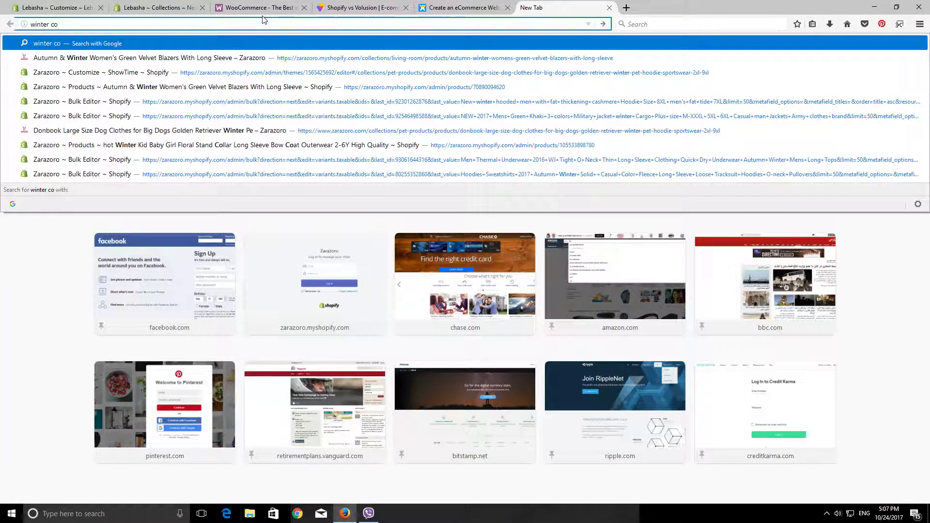
pyautogui.press('BackSpace')
pyautogui.write('clothing')
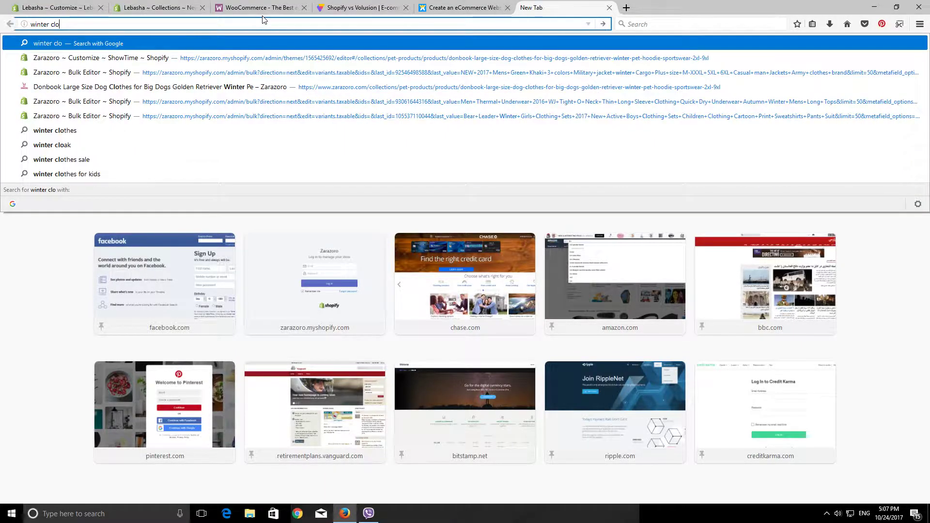
pyautogui.press('Return')
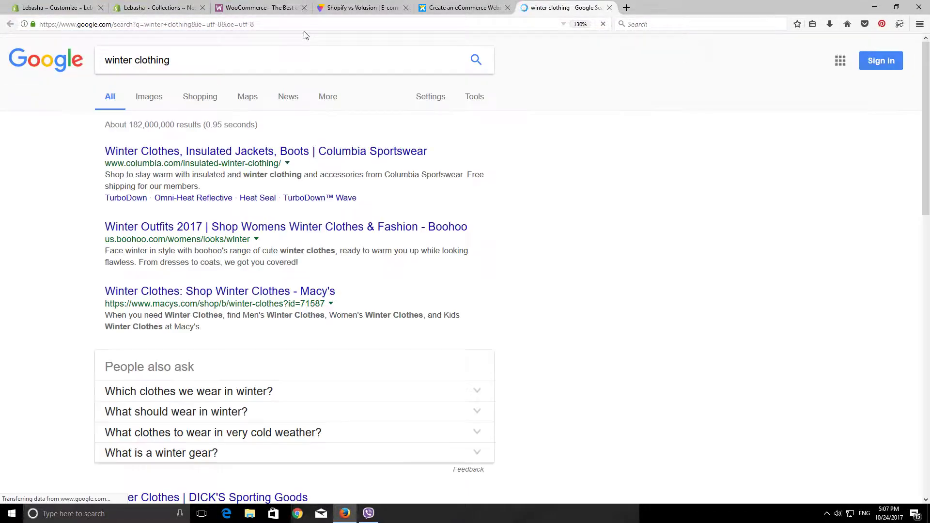
pyautogui.click(159, 97)
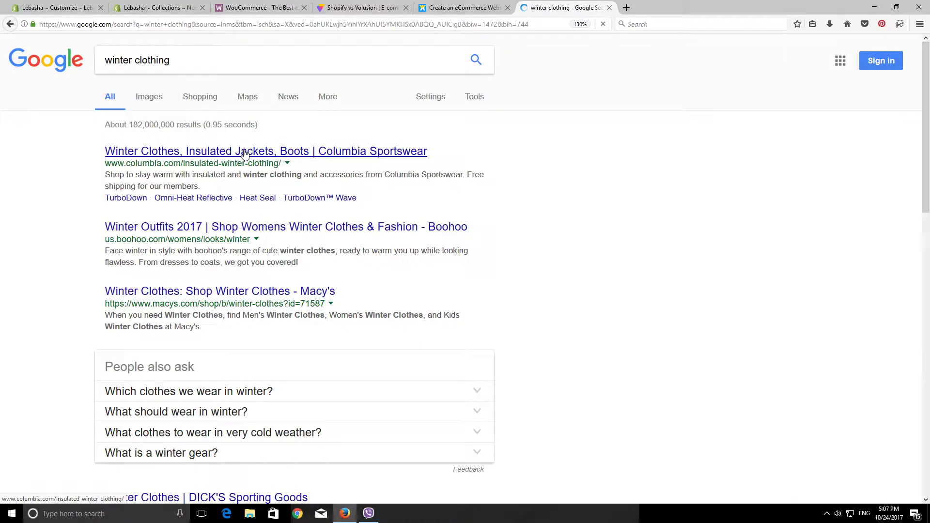
# - Find the photo of a couple in winter hats and scarves among the image results and open its large preview
pyautogui.scroll(-3, 270, 262)
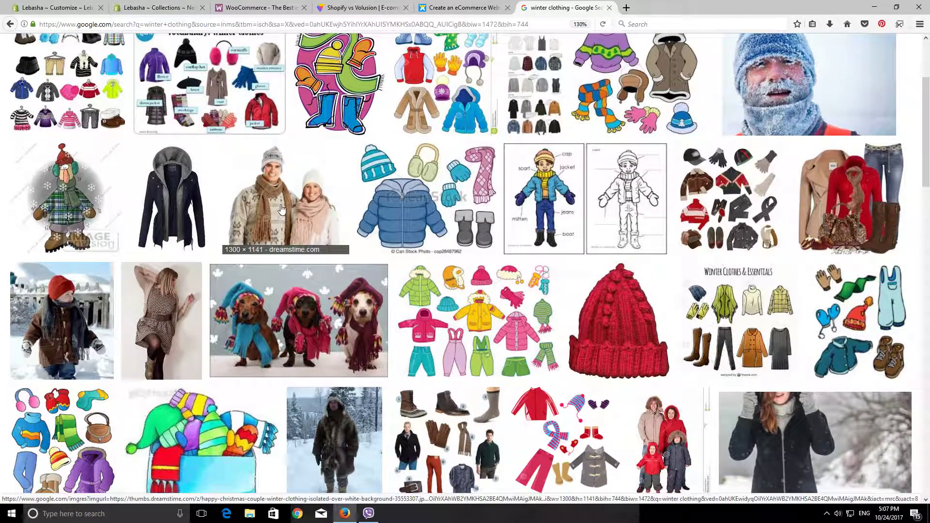
pyautogui.click(281, 209)
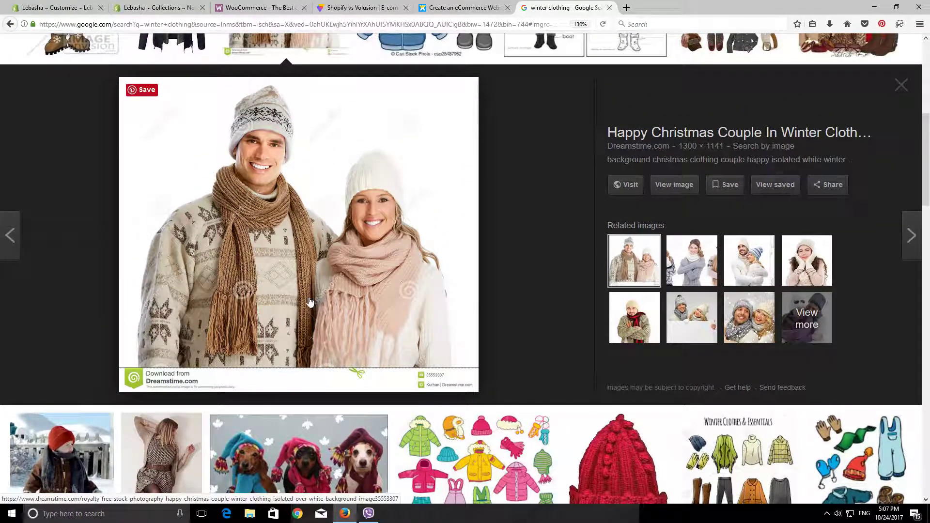
pyautogui.scroll(-4, 335, 252)
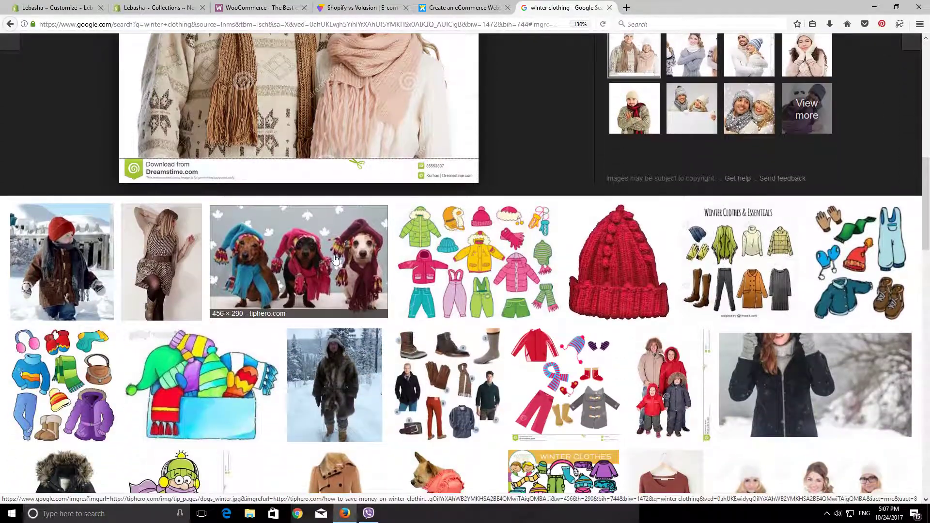
pyautogui.scroll(4, 336, 261)
# - Save the winter couple image under its suggested file name in a new folder created on the Desktop
pyautogui.rightClick(292, 218)
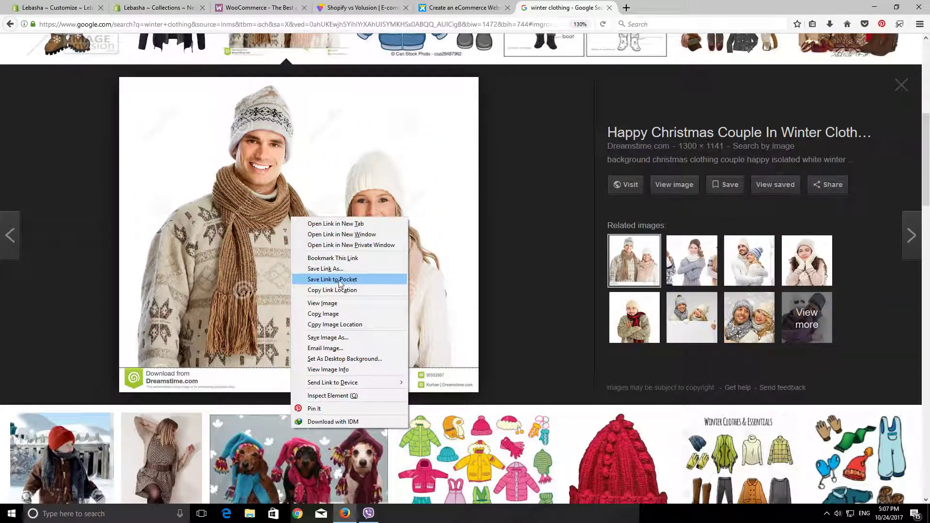
pyautogui.click(334, 337)
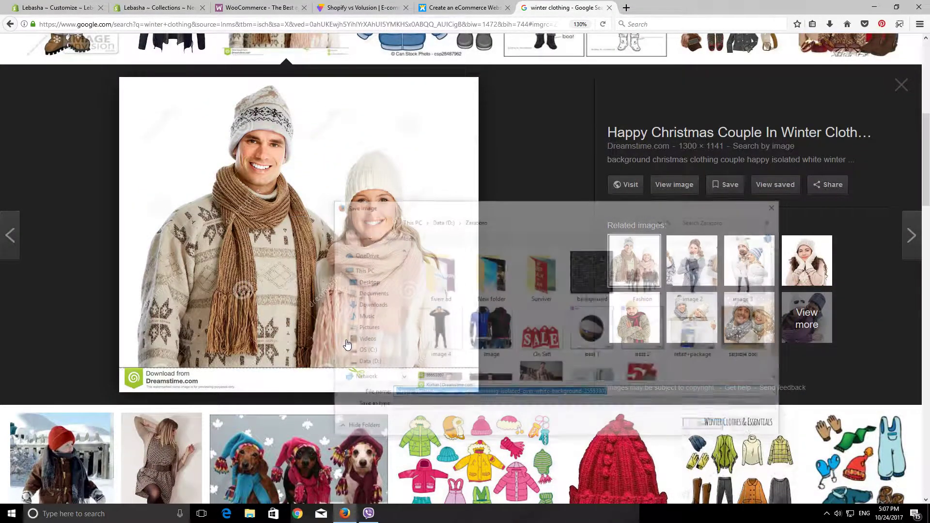
pyautogui.click(364, 281)
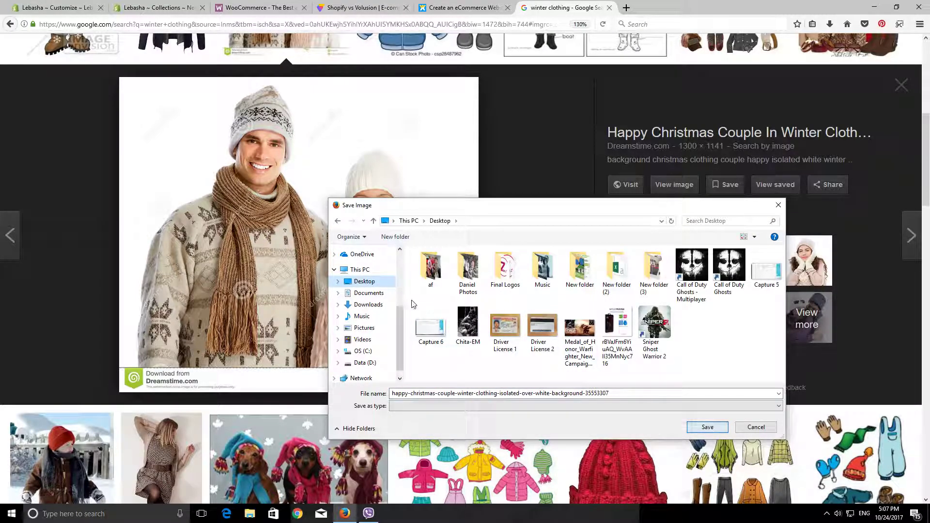
pyautogui.click(365, 328)
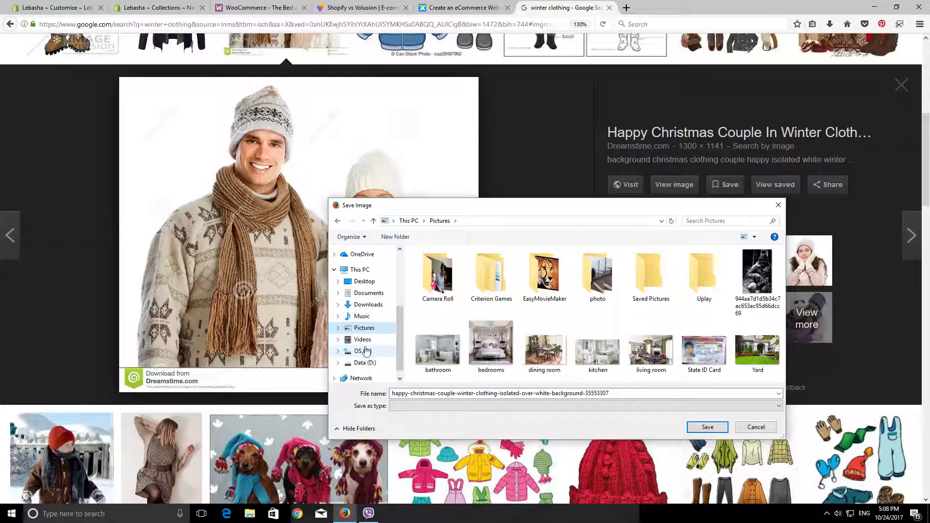
pyautogui.click(365, 281)
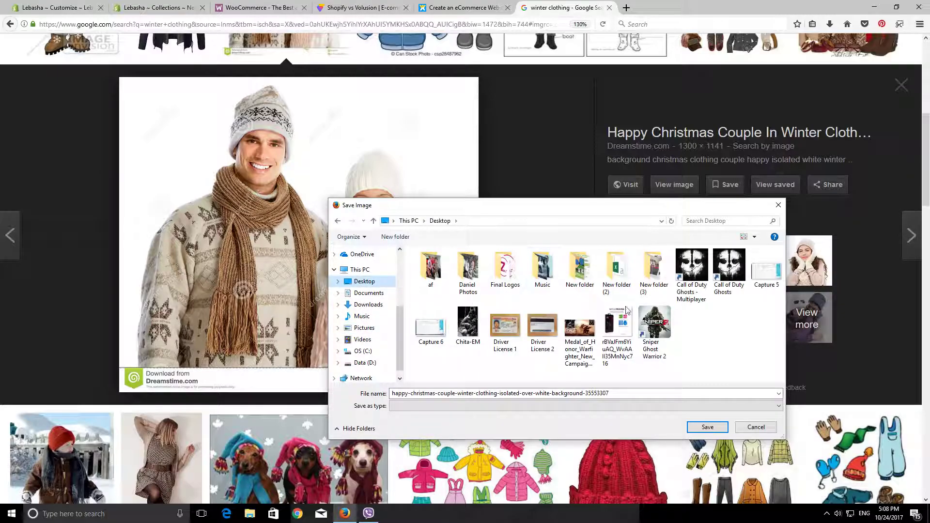
pyautogui.rightClick(710, 316)
pyautogui.moveTo(775, 420)
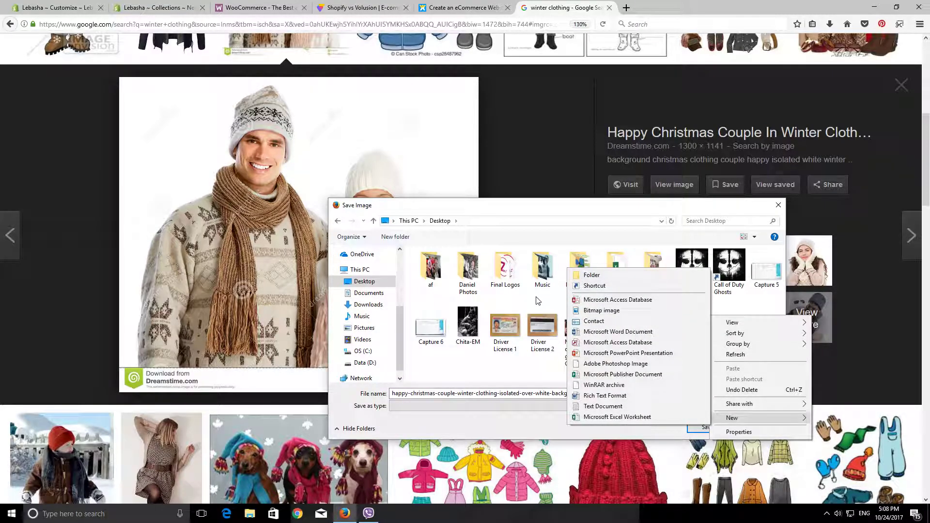
pyautogui.click(600, 280)
pyautogui.press('Return')
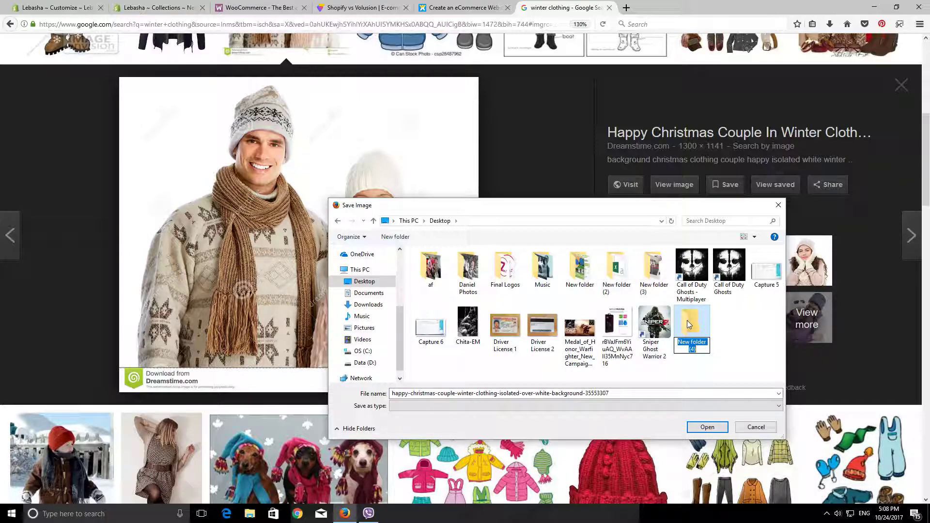
pyautogui.press('Return')
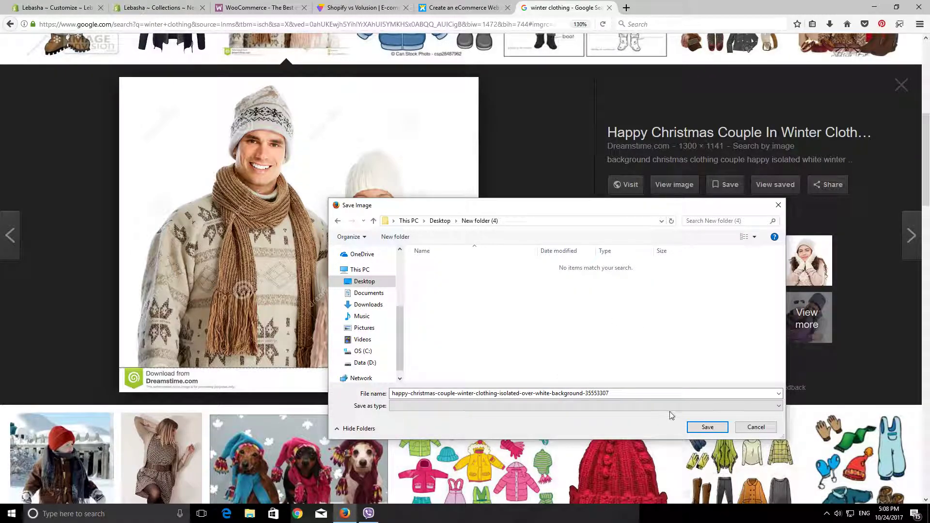
pyautogui.click(703, 429)
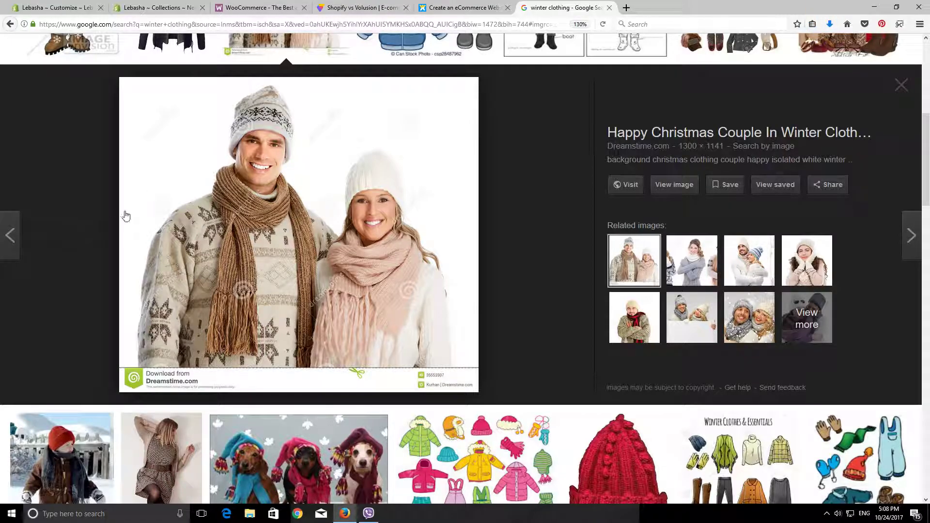
# - Return to the unsaved Winter Clothing collection and upload the saved couple photo from the new Desktop folder as its collection image
pyautogui.click(162, 11)
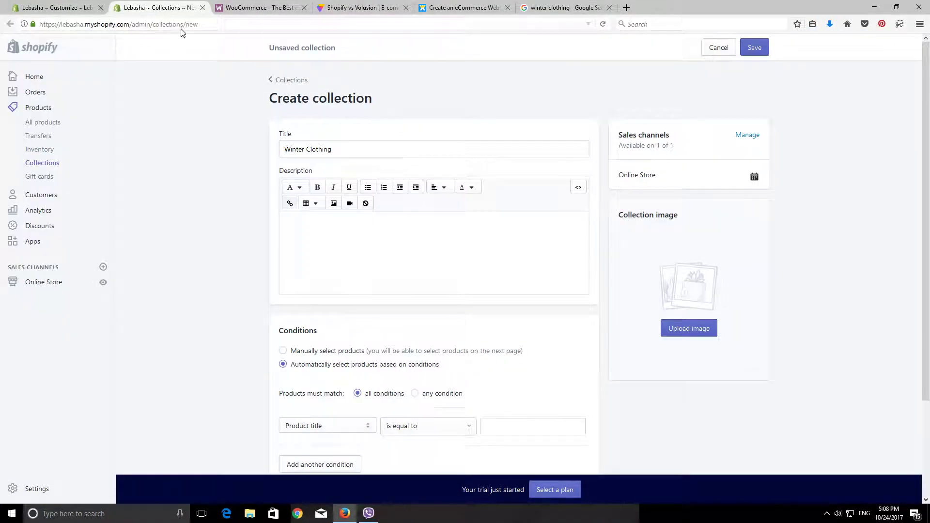
pyautogui.click(679, 333)
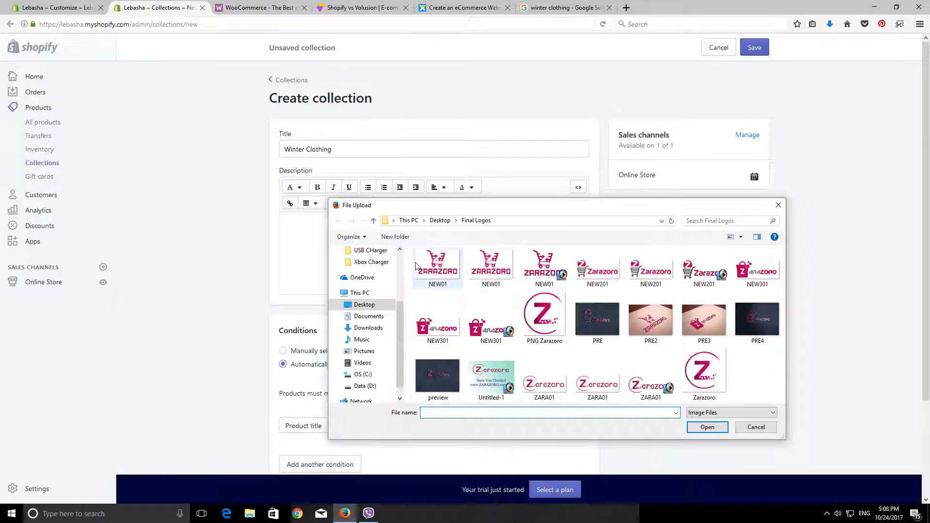
pyautogui.click(363, 305)
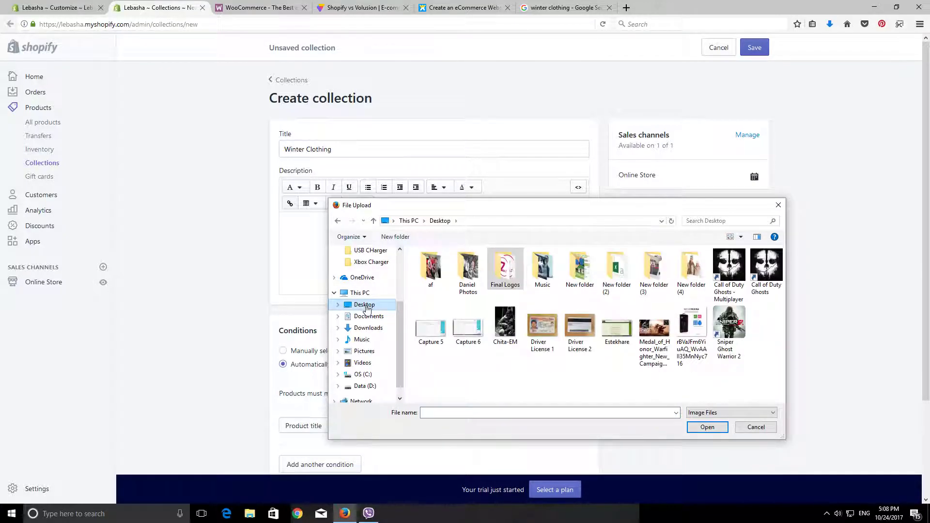
pyautogui.doubleClick(691, 271)
pyautogui.click(438, 272)
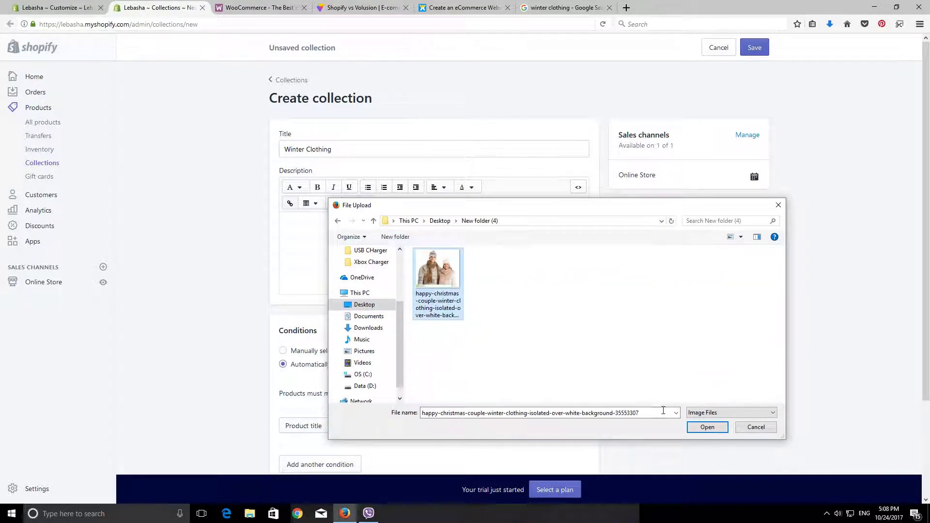
pyautogui.click(708, 427)
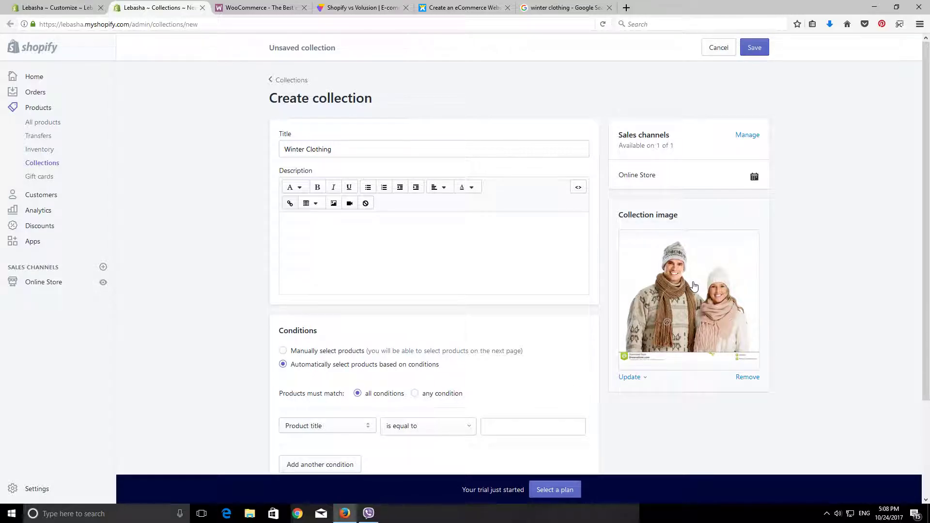
pyautogui.scroll(-1, 294, 282)
pyautogui.scroll(-2, 293, 283)
pyautogui.click(289, 185)
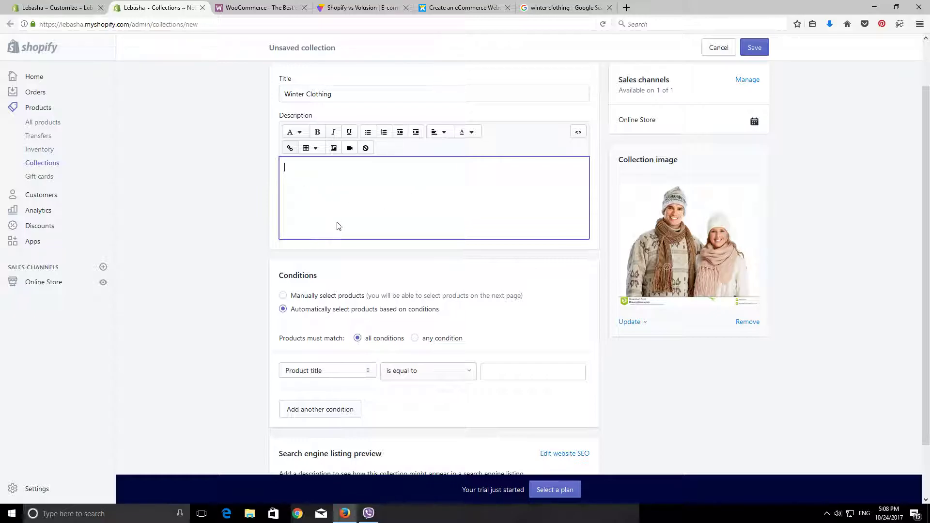
pyautogui.tripleClick(308, 94)
pyautogui.click(313, 94)
pyautogui.tripleClick(335, 97)
pyautogui.click(337, 96)
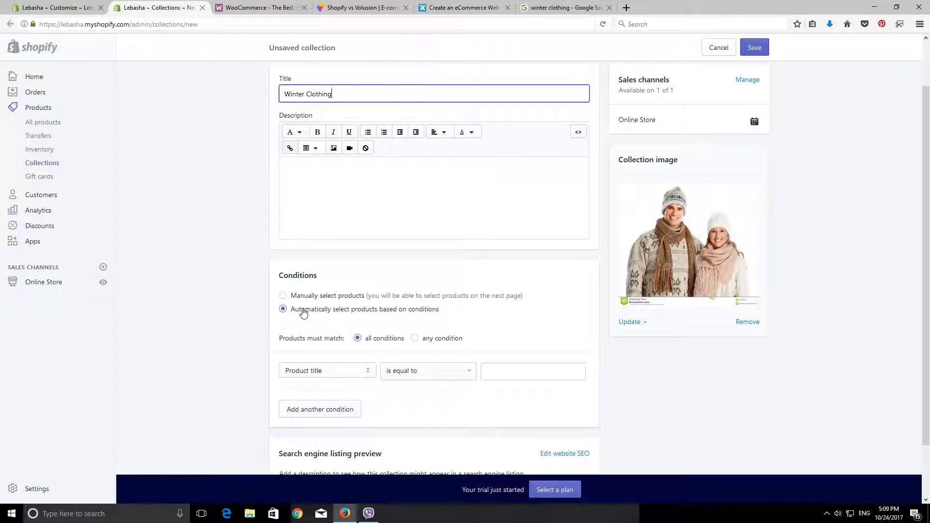
# - Compare manual and automatic product selection for the collection, keep automatic, and view the condition's property choices without changing Product title
pyautogui.scroll(-2, 311, 244)
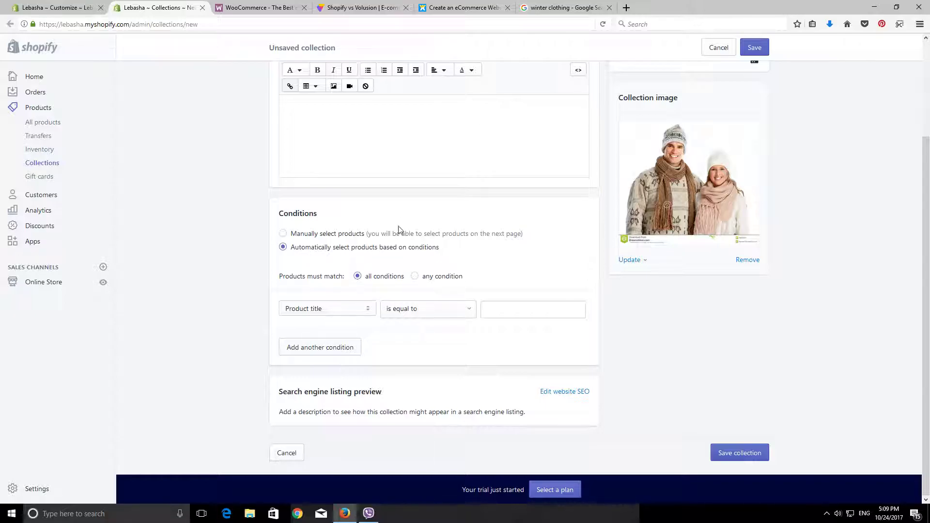
pyautogui.click(305, 235)
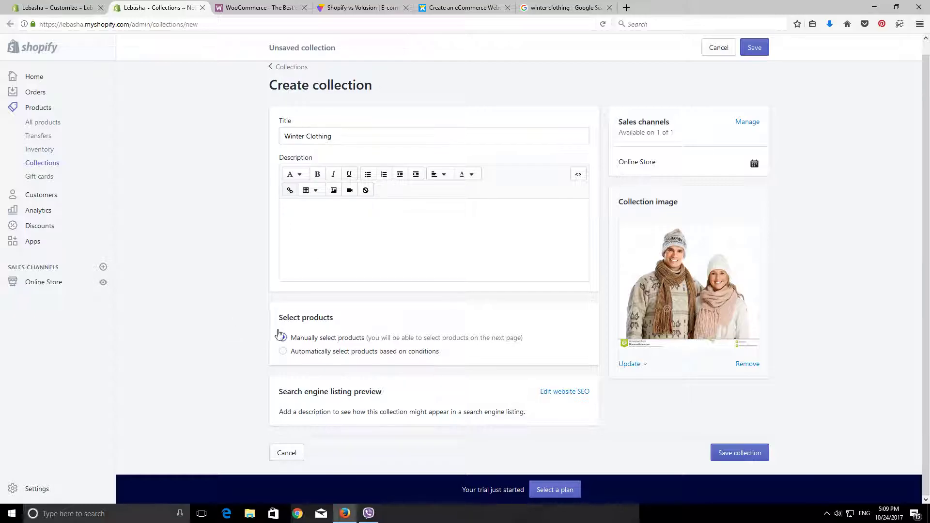
pyautogui.click(313, 353)
pyautogui.scroll(-3, 339, 363)
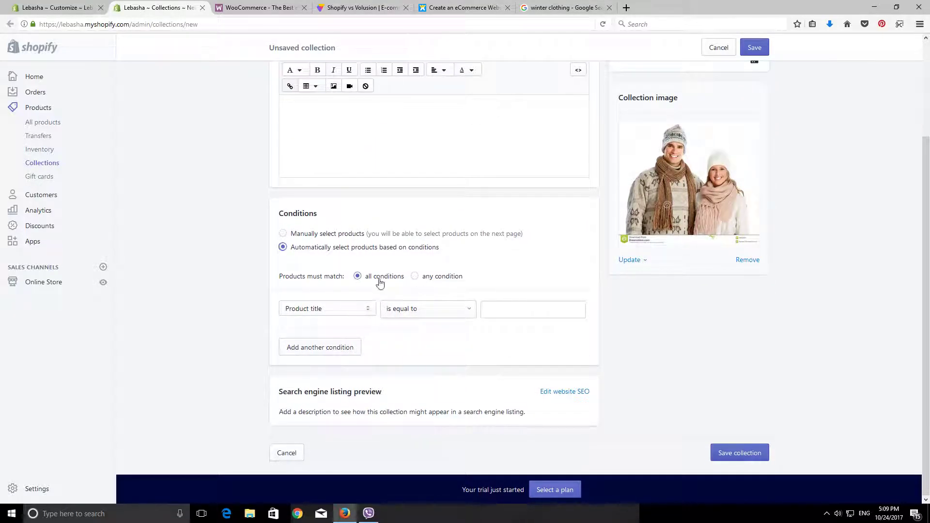
pyautogui.click(367, 311)
pyautogui.click(366, 310)
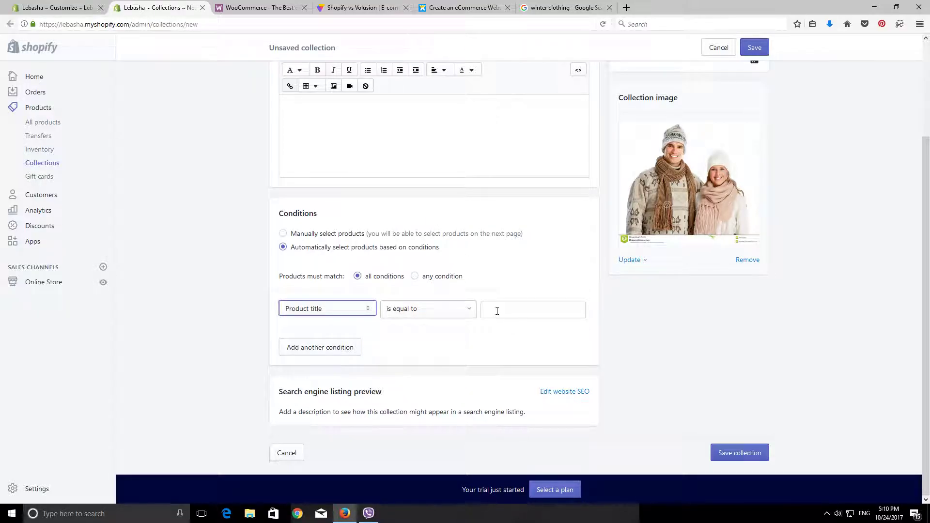
# - View the comparison operators available for the product title condition, keeping "is equal to"
pyautogui.click(470, 311)
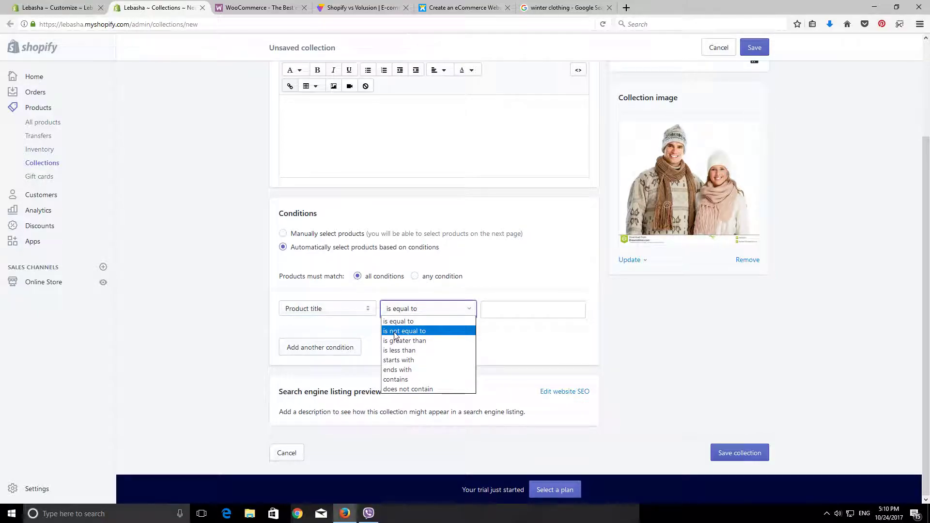
pyautogui.click(411, 322)
pyautogui.click(411, 312)
pyautogui.click(412, 312)
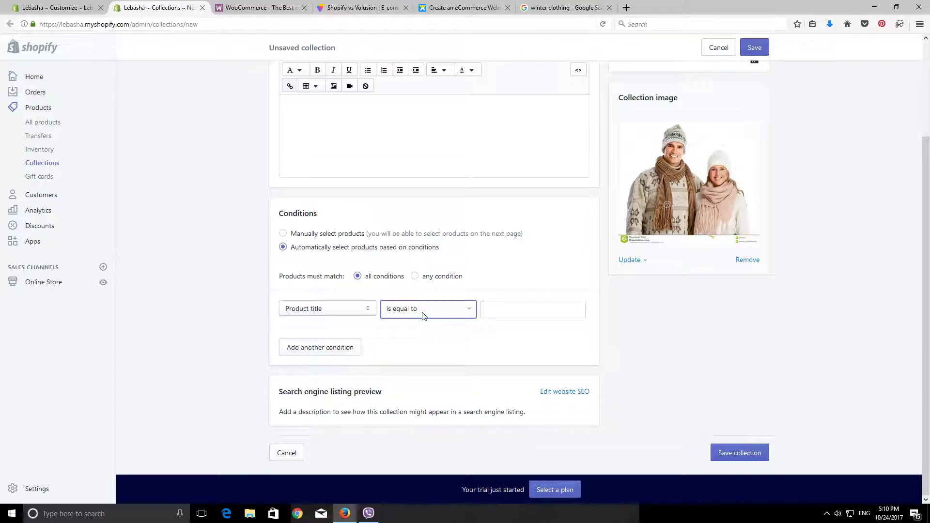
# - Switch the Winter Clothing collection to manual product selection, save it, and look over the saved collection's page
pyautogui.click(304, 239)
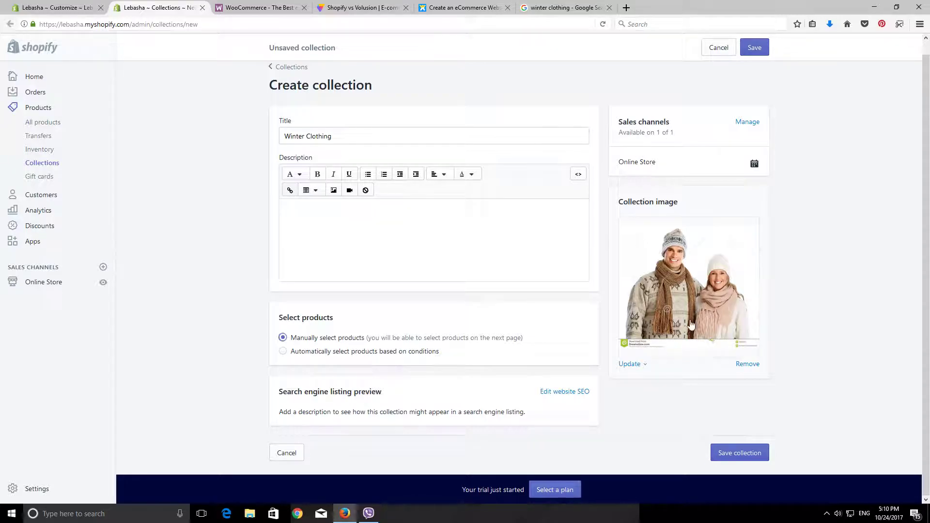
pyautogui.click(731, 458)
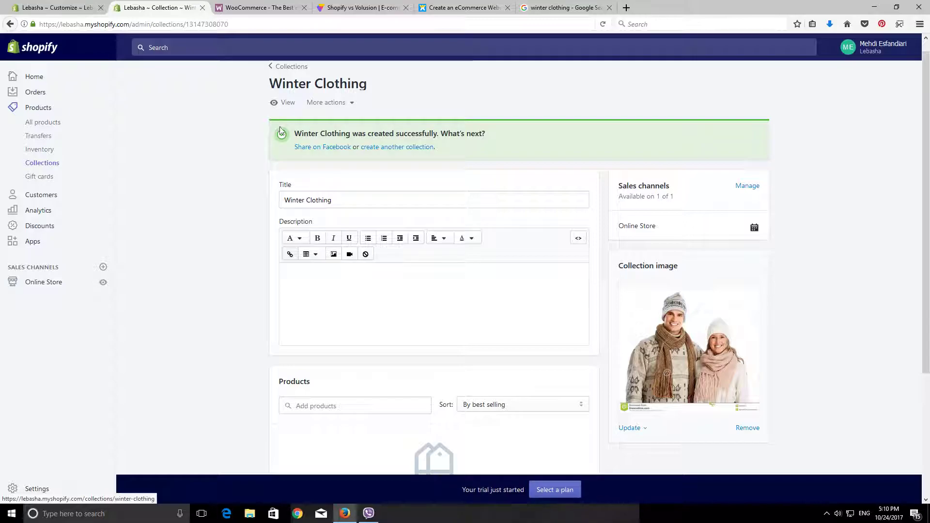
pyautogui.scroll(-3, 359, 276)
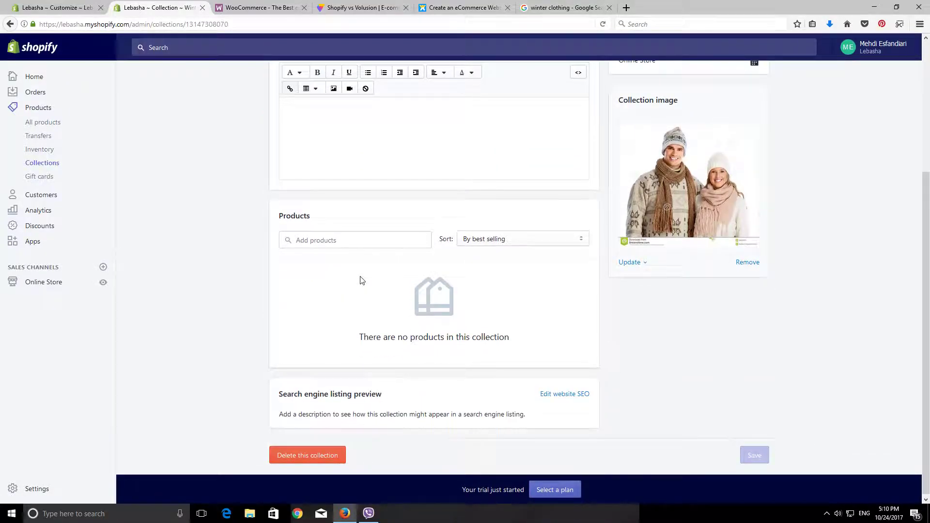
pyautogui.scroll(2, 509, 276)
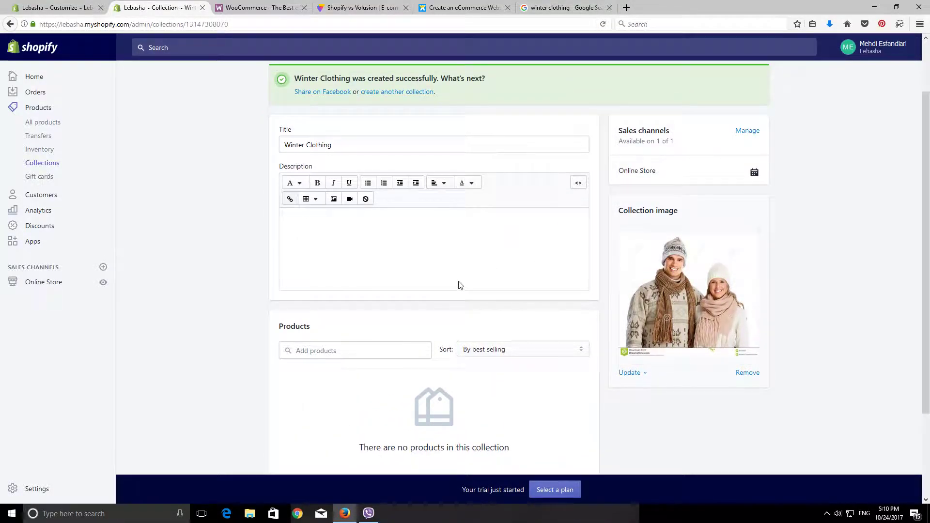
pyautogui.scroll(-2, 460, 285)
pyautogui.scroll(3, 461, 286)
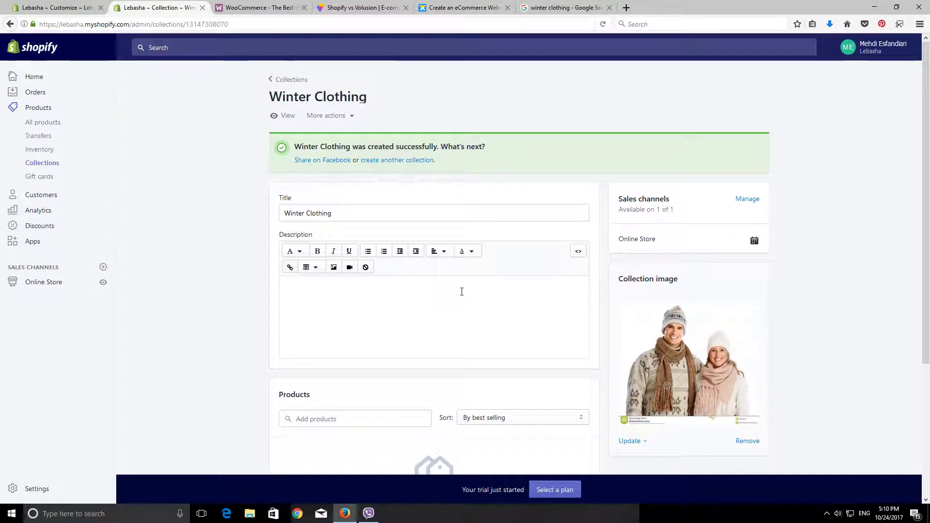
pyautogui.scroll(-3, 388, 237)
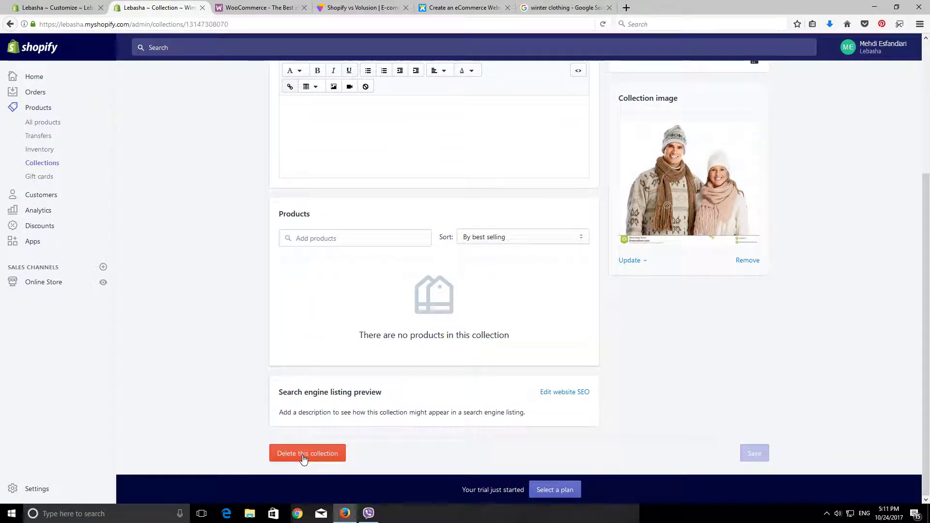
pyautogui.scroll(3, 239, 356)
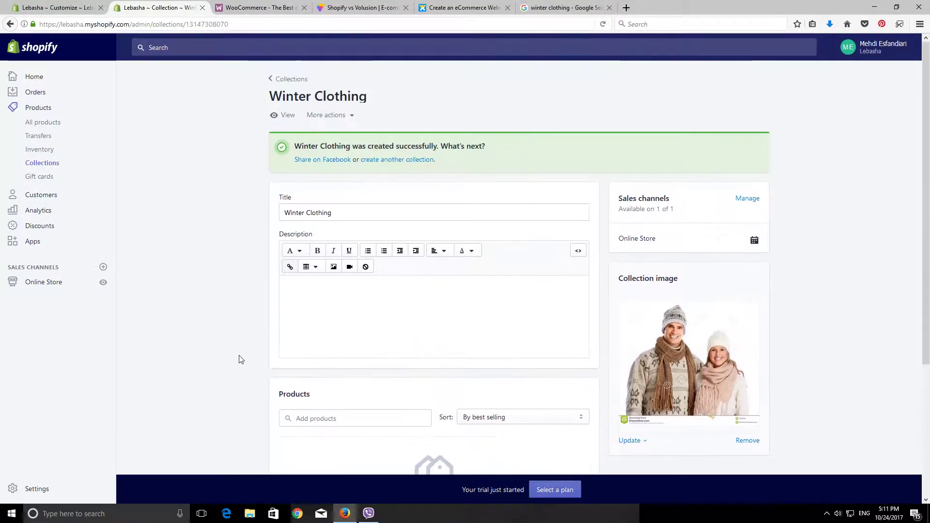
# - Return to the collections list and start a new collection titled "Summer Clothing"
pyautogui.click(291, 85)
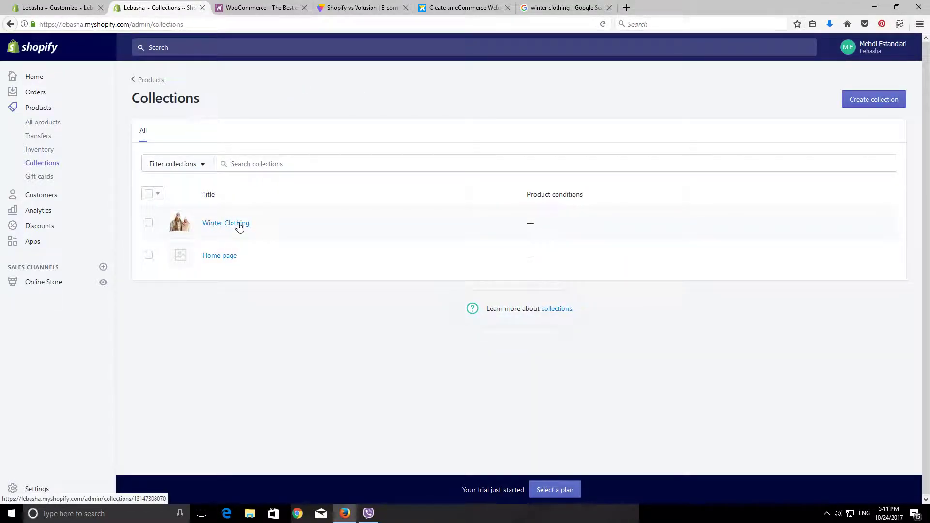
pyautogui.click(855, 105)
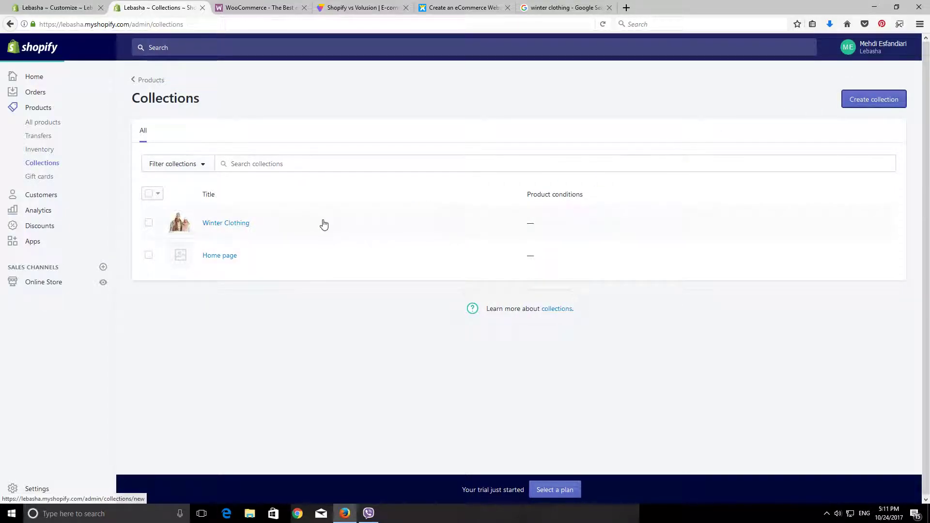
pyautogui.click(303, 154)
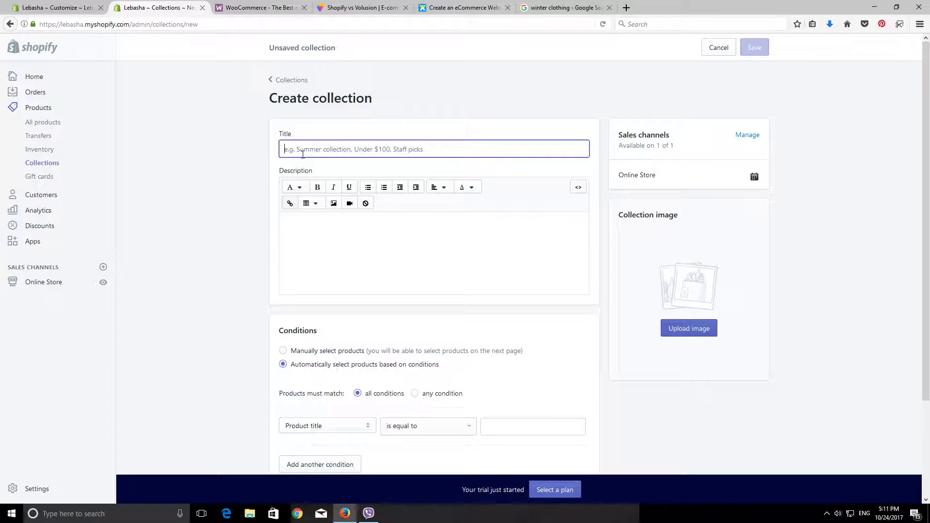
pyautogui.write('Summer Clothing')
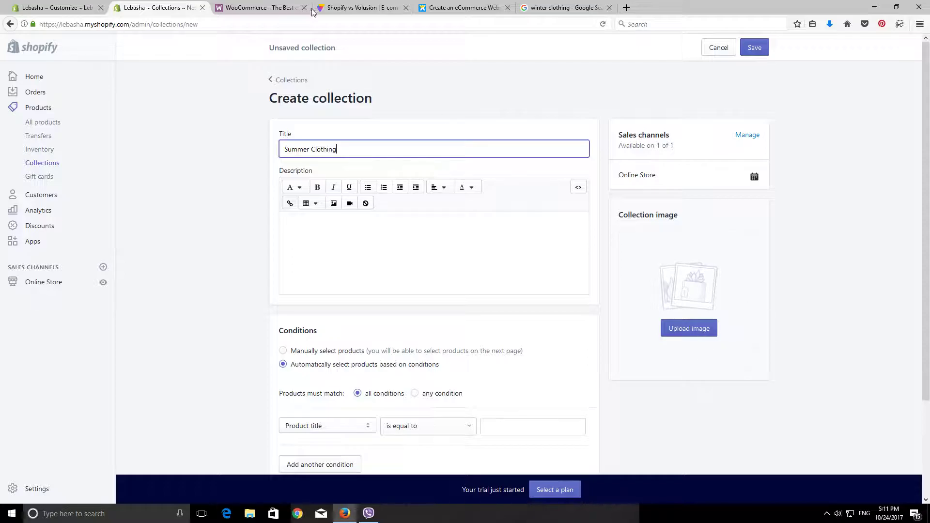
# - Change the Google image search from winter clothing to "Summer clothing"
pyautogui.click(532, 7)
pyautogui.scroll(5, 137, 146)
pyautogui.moveTo(137, 67); pyautogui.dragTo(105, 64)
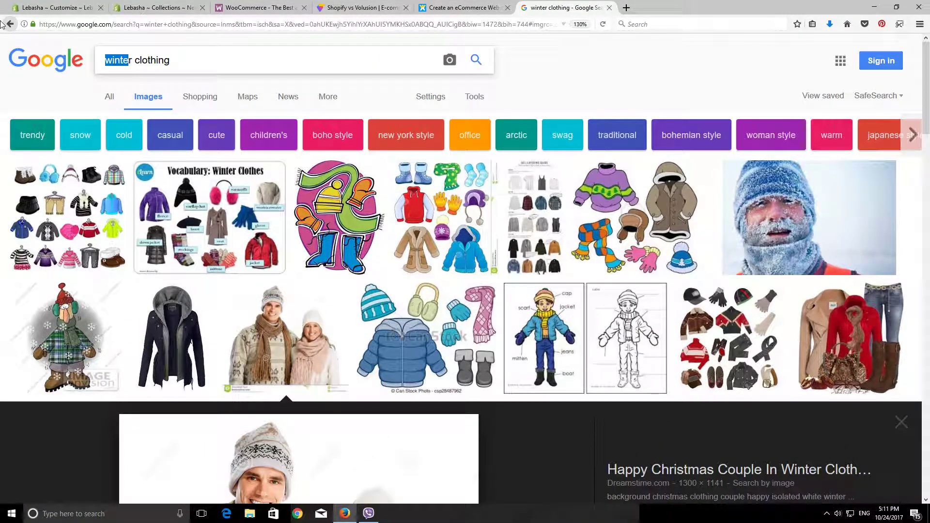
pyautogui.press('BackSpace')
pyautogui.write('Sum')
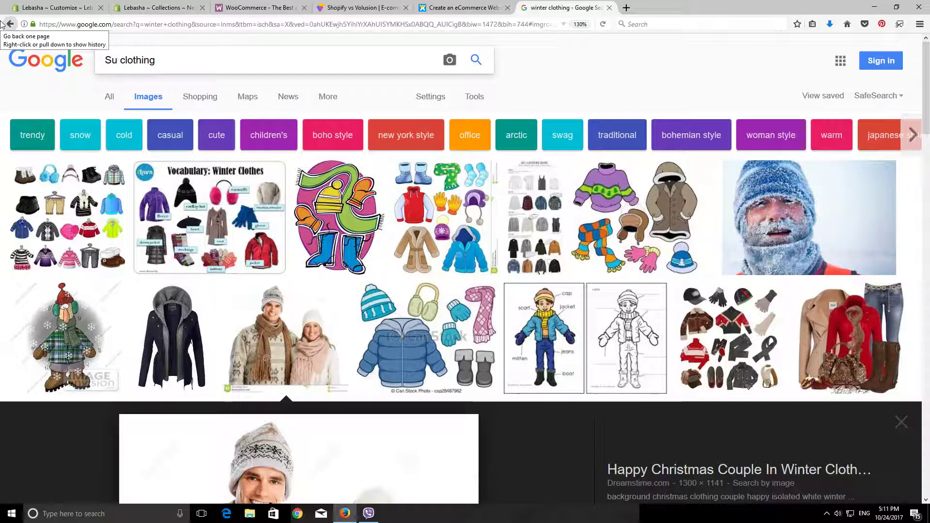
pyautogui.write('mer')
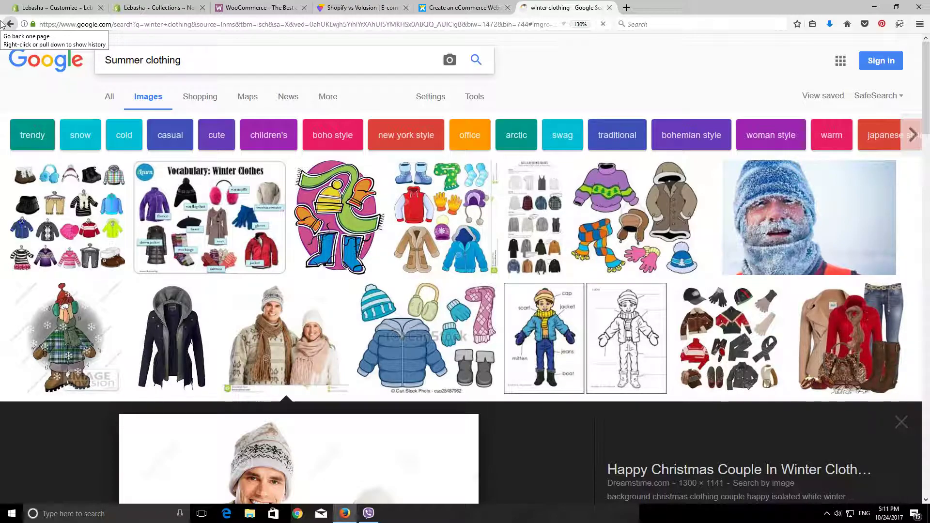
pyautogui.press('Return')
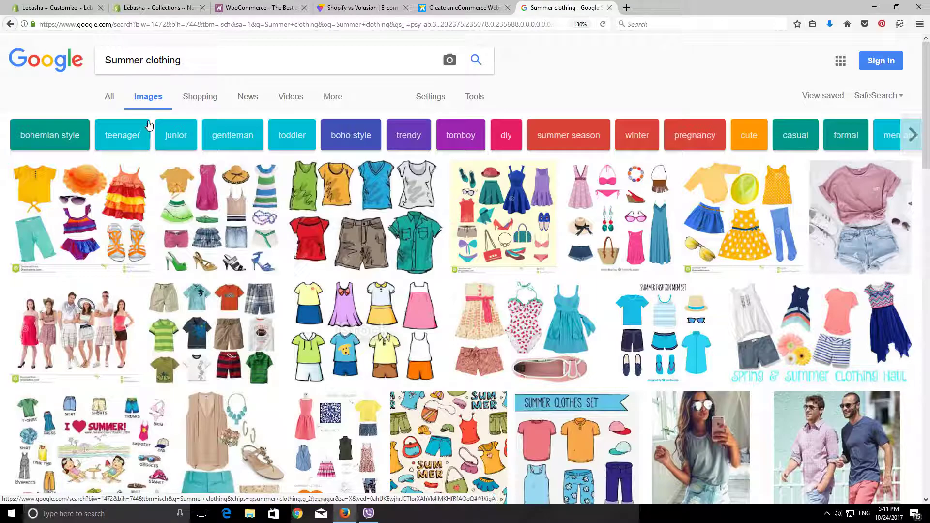
# - Open the colored summer clothing sketch of shirts and shorts and save it under its suggested name in the Desktop folder New folder (4)
pyautogui.scroll(-5, 322, 182)
pyautogui.scroll(4, 336, 175)
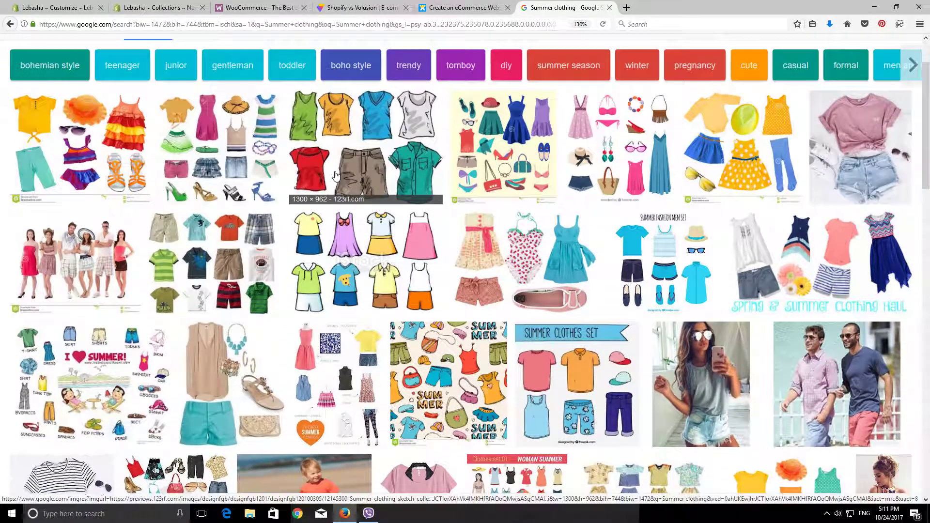
pyautogui.click(336, 175)
pyautogui.rightClick(309, 245)
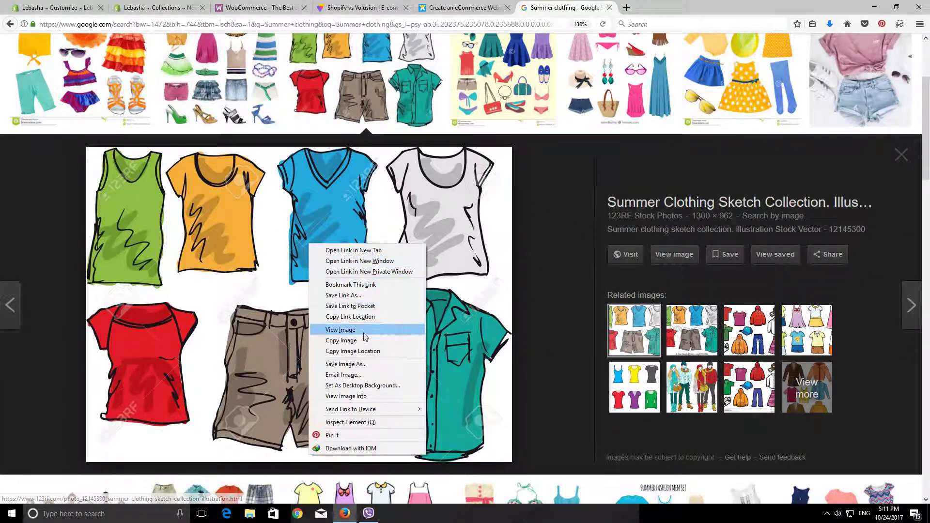
pyautogui.click(346, 364)
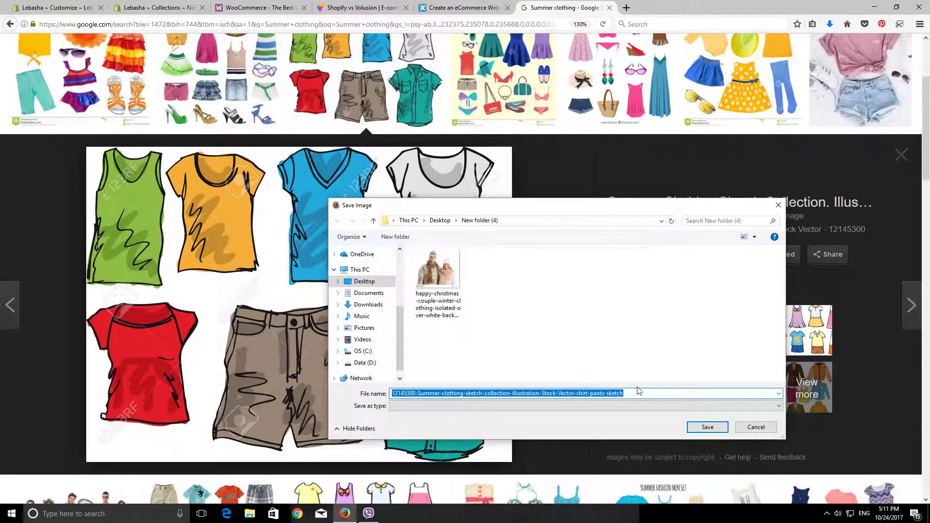
pyautogui.click(708, 428)
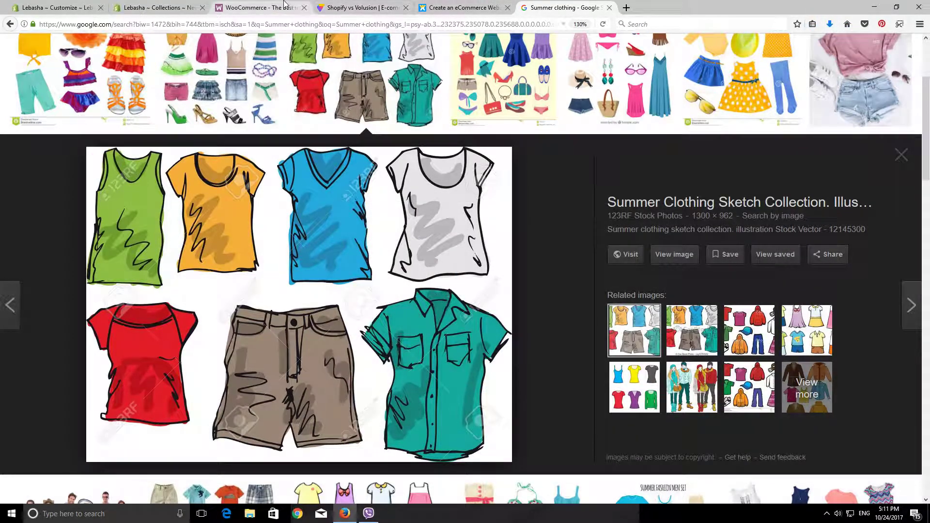
# - Return to the unsaved Summer Clothing collection and upload the saved clothing sketch as its collection image
pyautogui.click(184, 8)
pyautogui.click(688, 330)
pyautogui.click(438, 272)
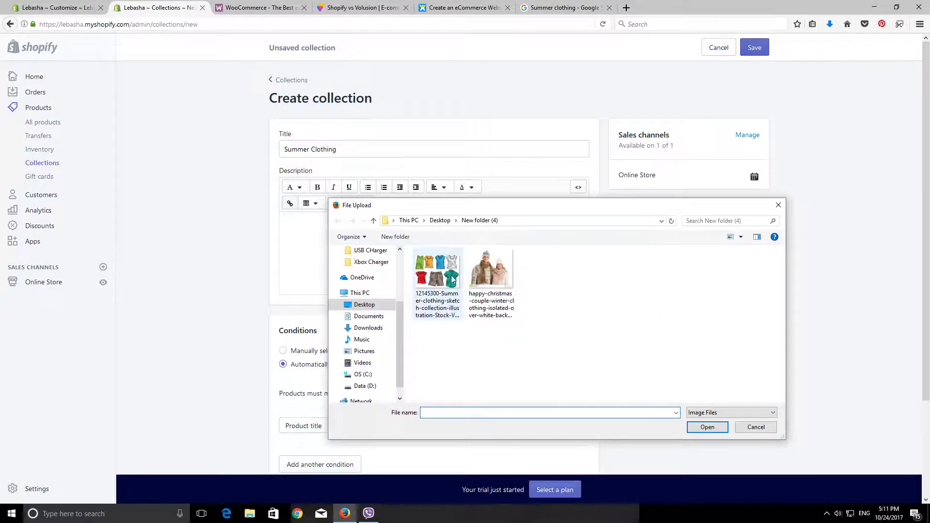
pyautogui.click(707, 427)
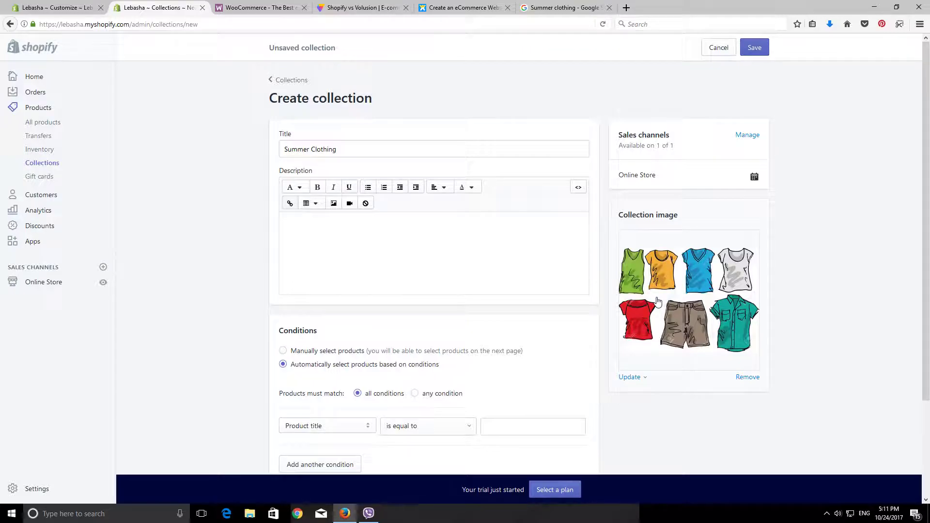
# - Set the Summer Clothing collection to manual product selection and save it
pyautogui.scroll(-3, 315, 268)
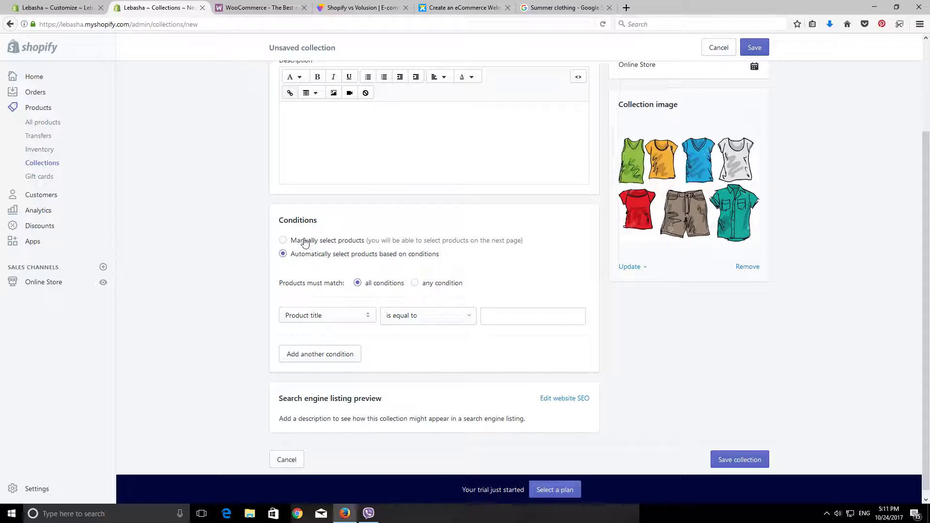
pyautogui.click(305, 244)
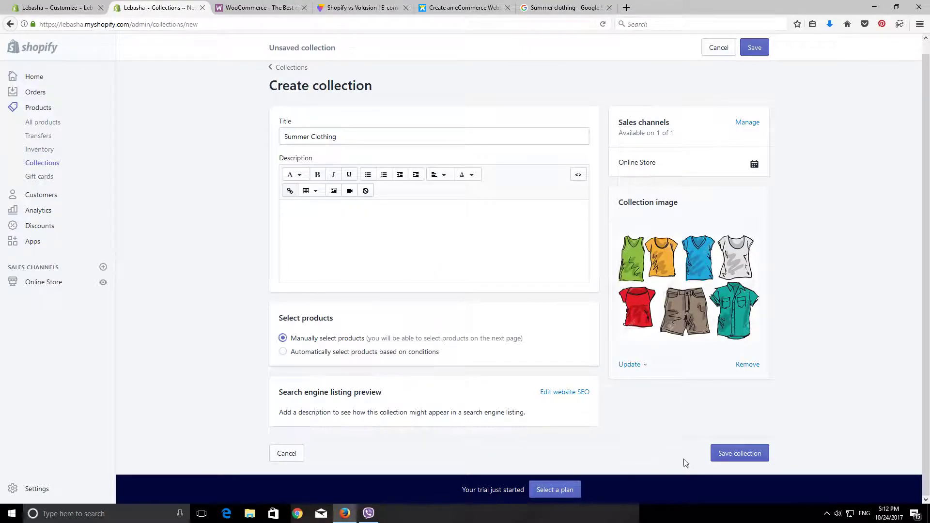
pyautogui.click(723, 456)
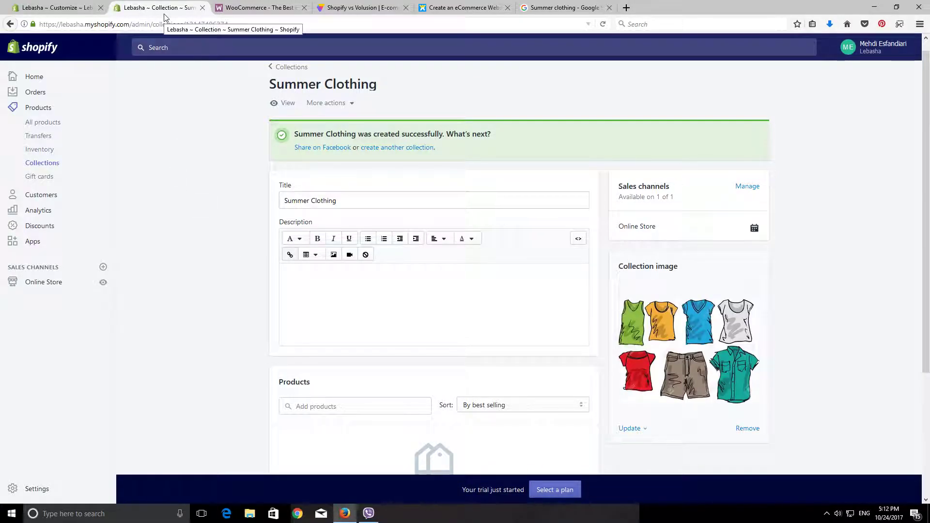
# - Go to the online store's themes, close the old theme editor tab, and reopen the Lebasha theme for customization
pyautogui.click(35, 286)
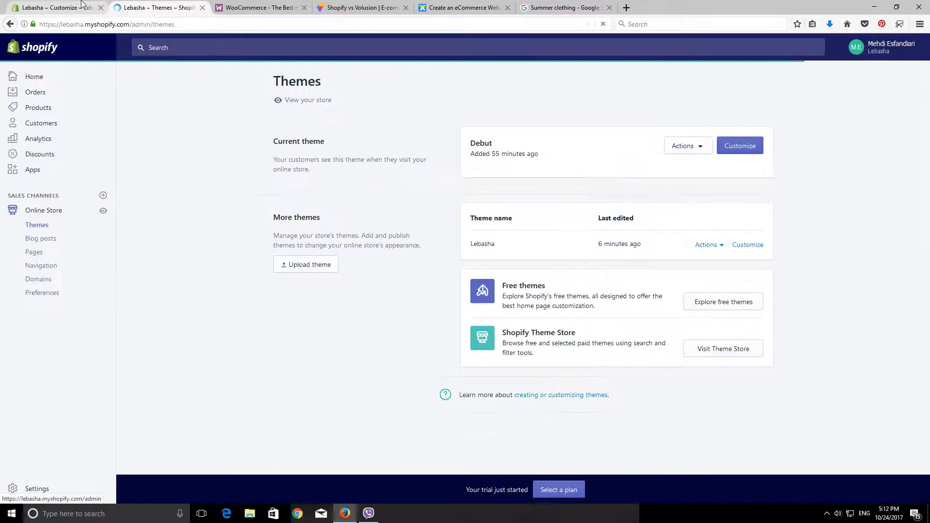
pyautogui.click(73, 8)
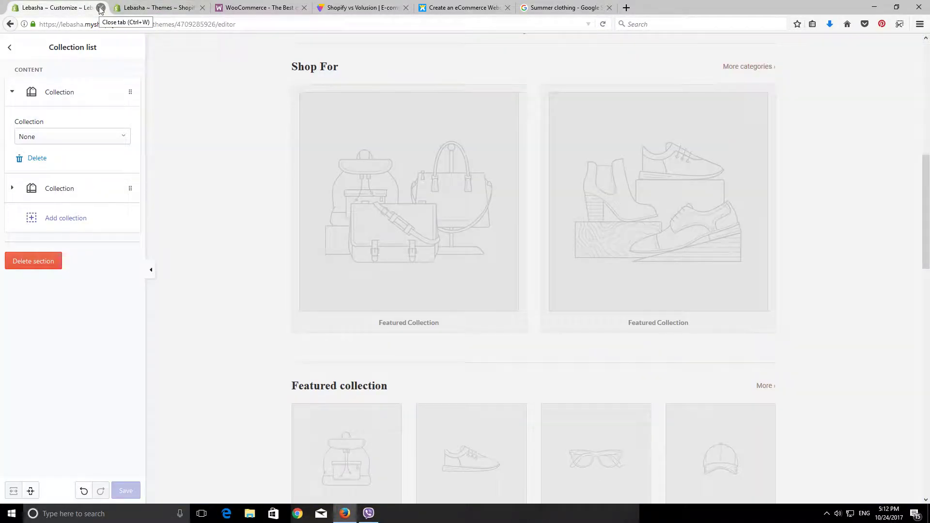
pyautogui.click(112, 12)
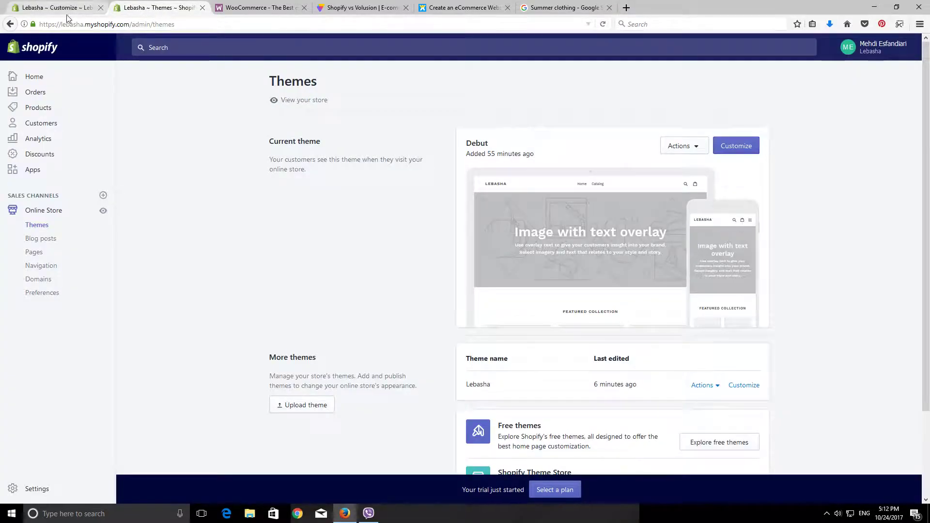
pyautogui.click(101, 8)
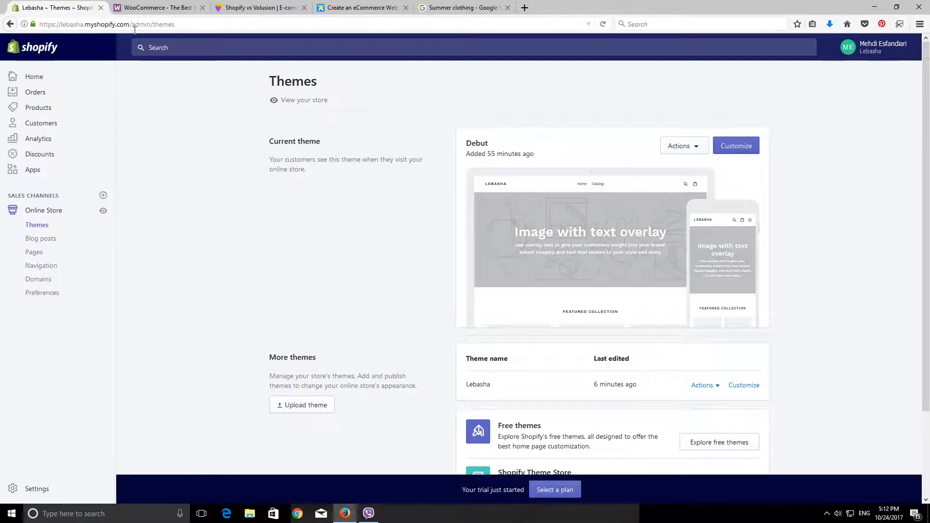
pyautogui.scroll(-3, 737, 368)
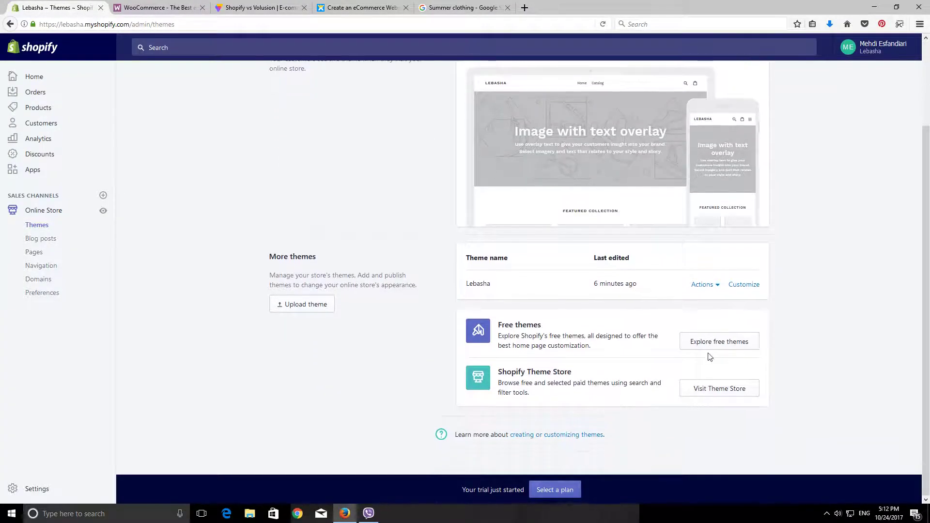
pyautogui.click(736, 286)
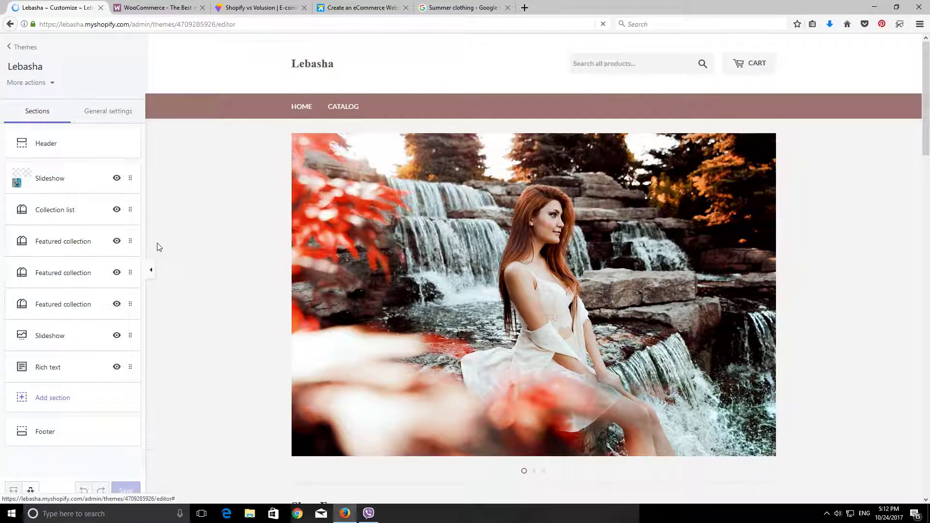
# - Open the homepage's Collection list section, check its first collection entry's settings, and view the Shop For area in the preview
pyautogui.click(68, 212)
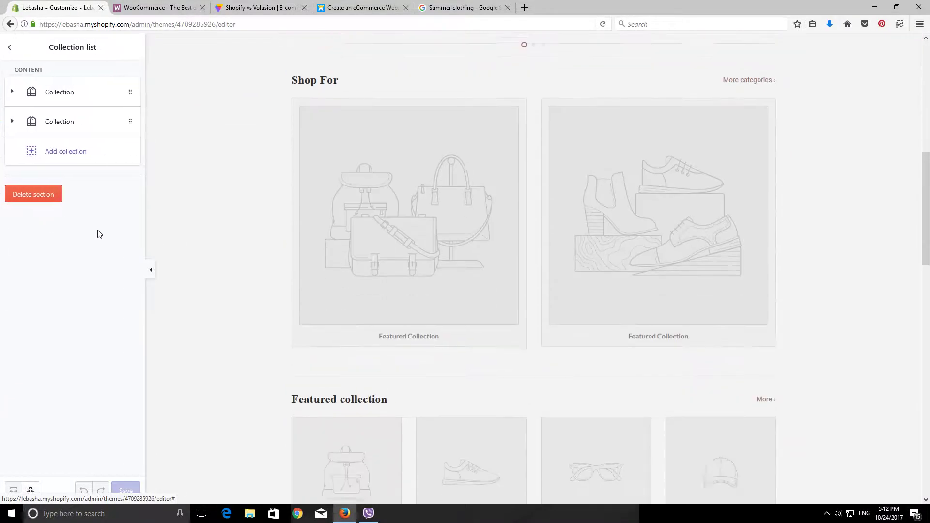
pyautogui.click(81, 95)
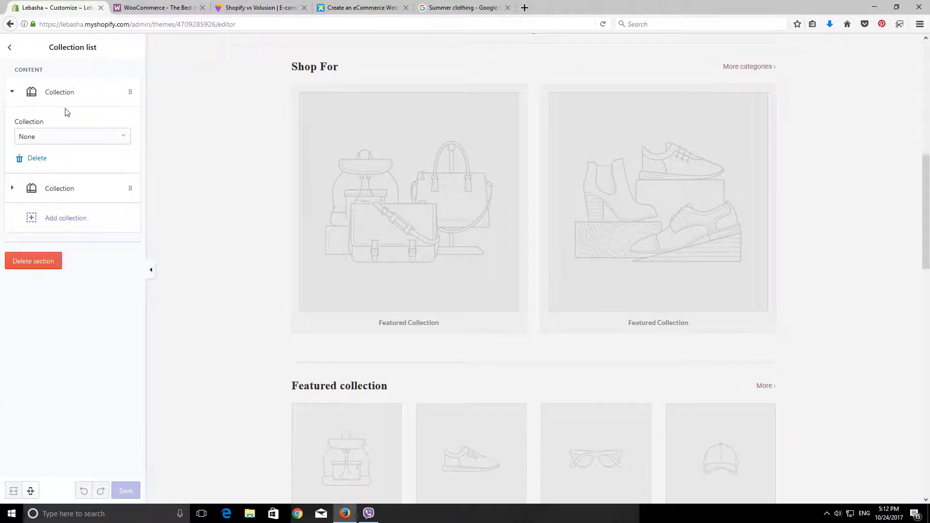
pyautogui.click(56, 97)
pyautogui.scroll(2, 460, 267)
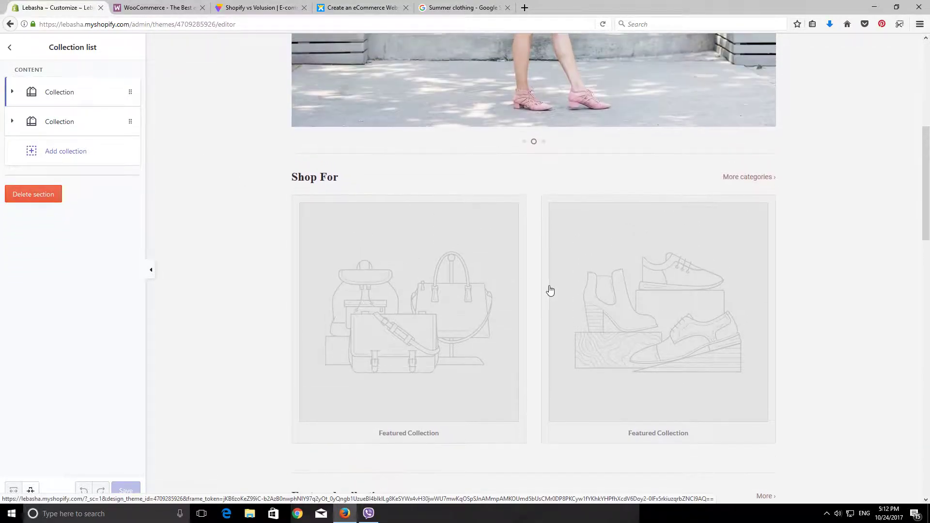
# - Assign Winter Clothing to the first entry of the Collection list section and Summer Clothing to the second
pyautogui.click(59, 97)
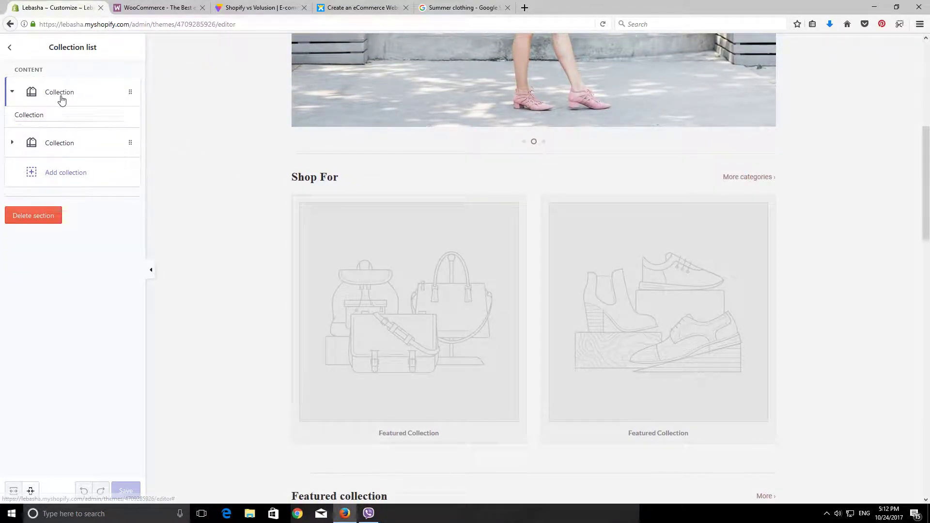
pyautogui.click(59, 136)
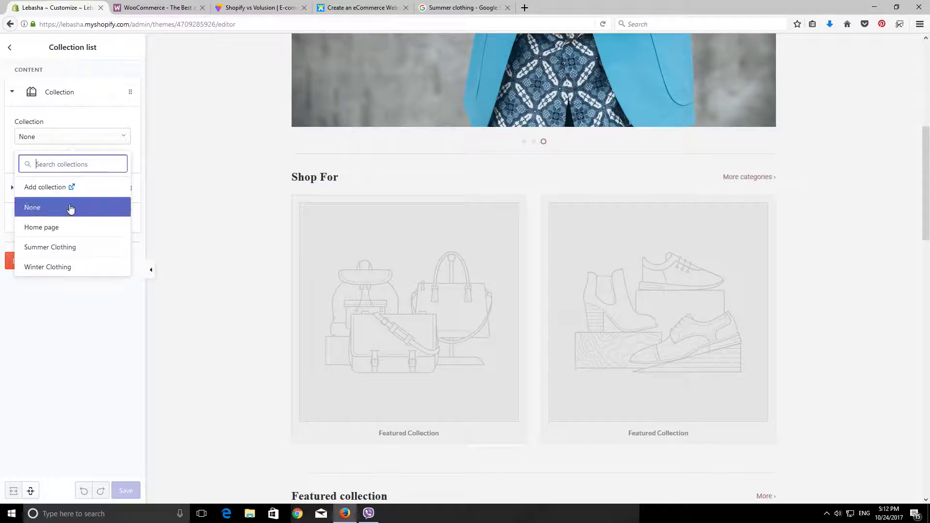
pyautogui.click(35, 267)
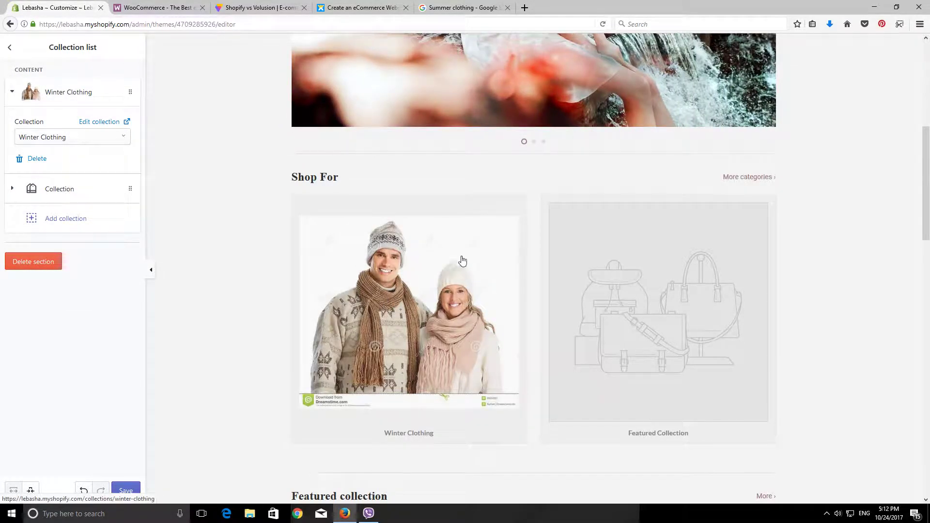
pyautogui.click(60, 198)
pyautogui.click(64, 169)
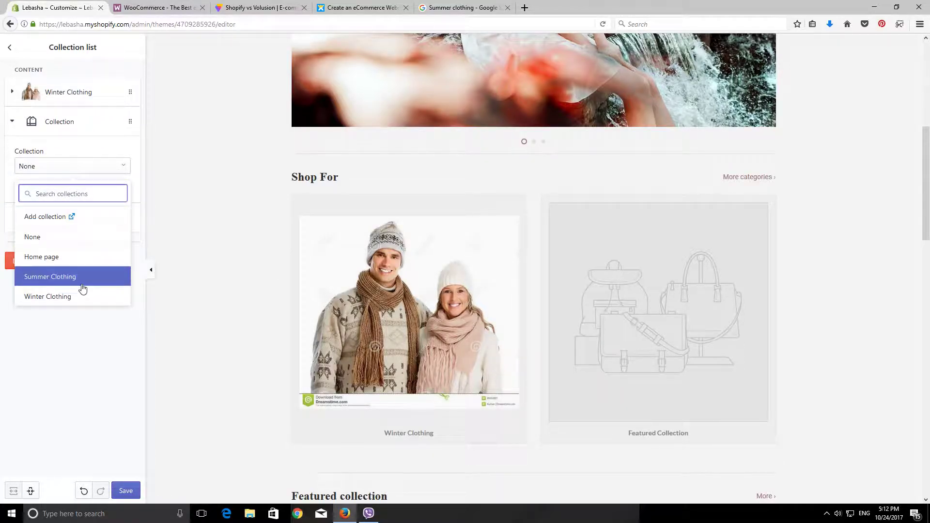
pyautogui.click(70, 278)
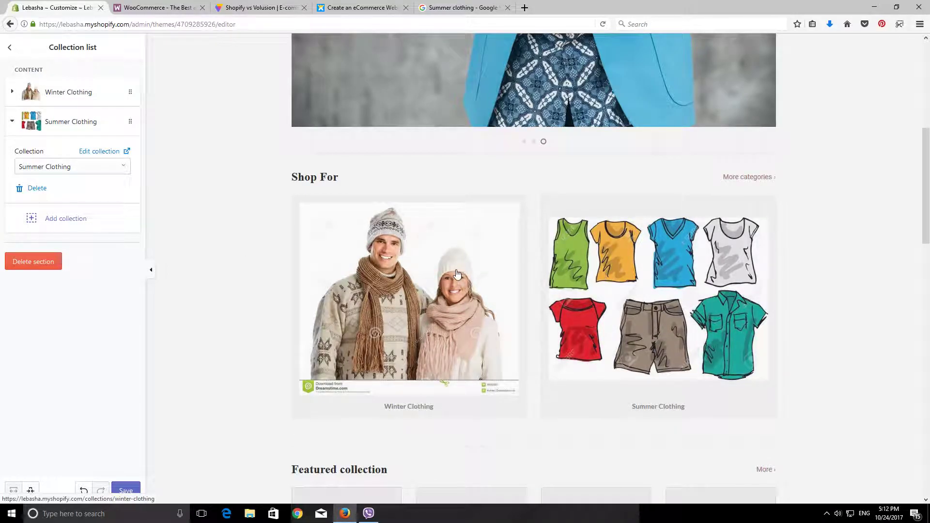
# - Add four more collection entries to the Collection list section without assigning collections to them
pyautogui.click(66, 220)
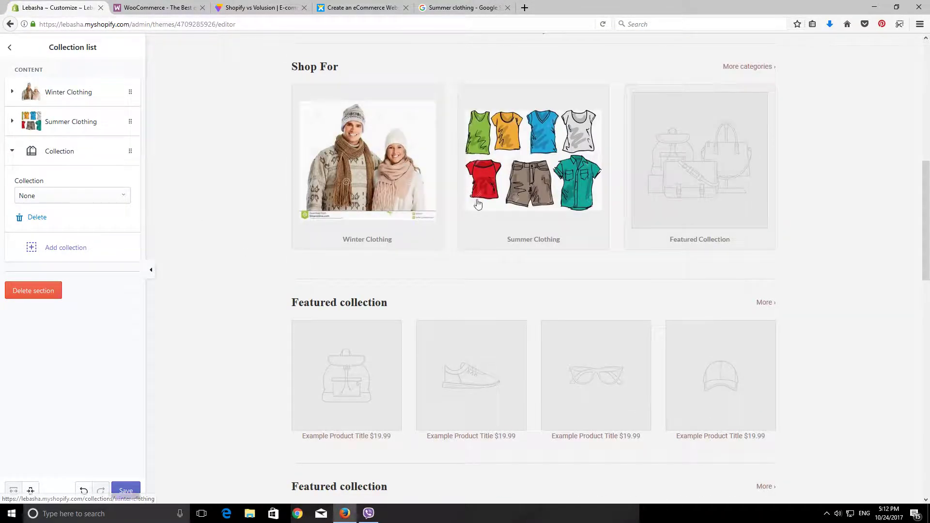
pyautogui.click(60, 247)
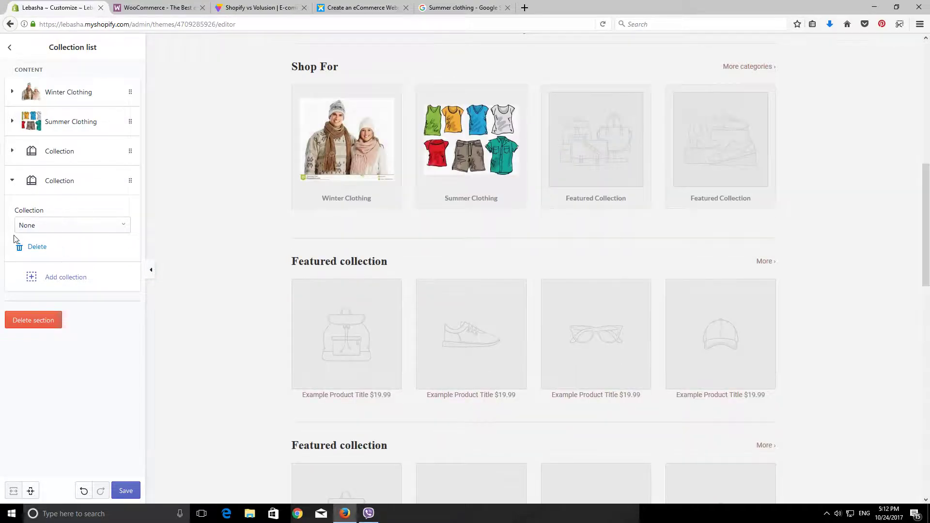
pyautogui.click(60, 276)
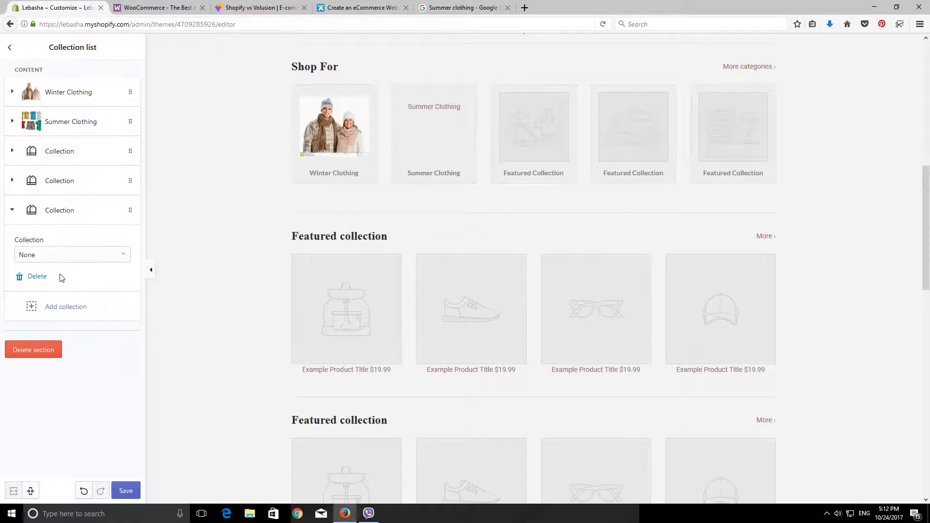
pyautogui.click(63, 311)
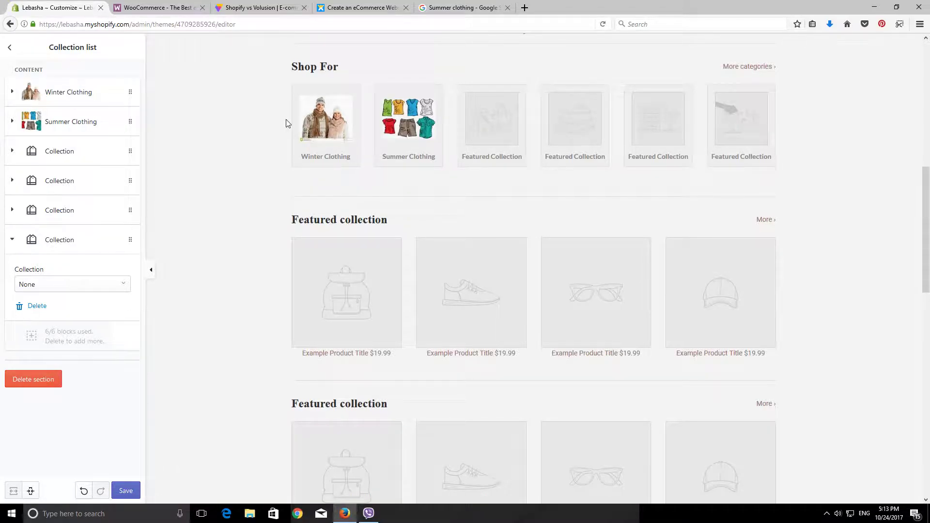
pyautogui.scroll(2, 286, 123)
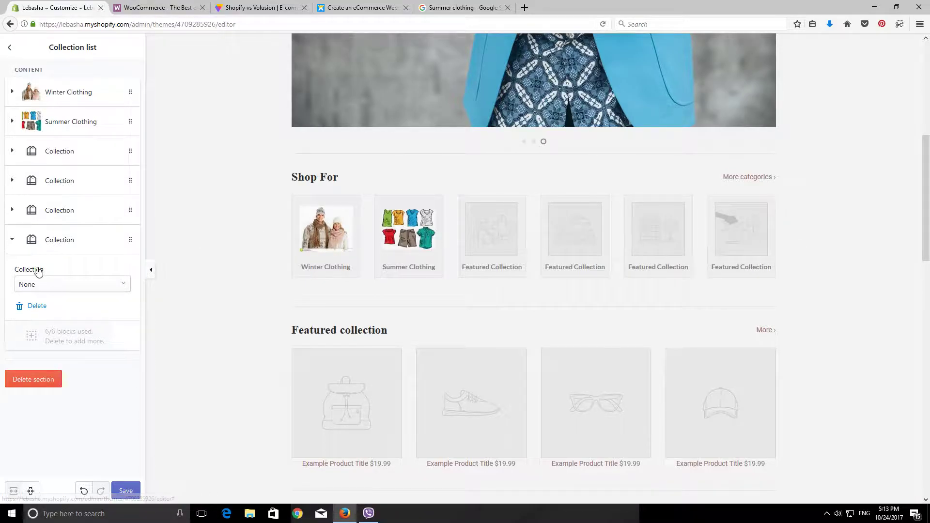
# - Delete the four unassigned collection entries, keeping only the Winter Clothing and Summer Clothing entries
pyautogui.click(127, 154)
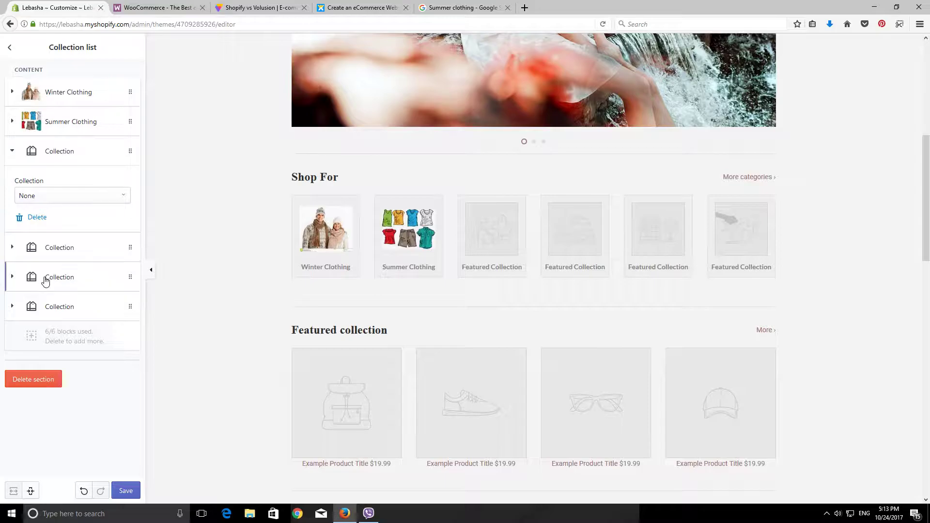
pyautogui.click(36, 217)
pyautogui.click(57, 154)
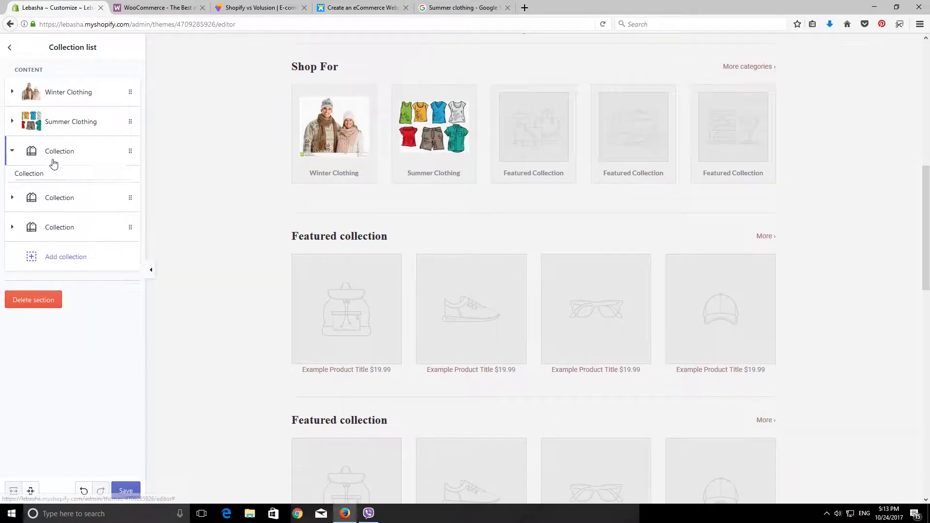
pyautogui.click(35, 217)
pyautogui.click(59, 181)
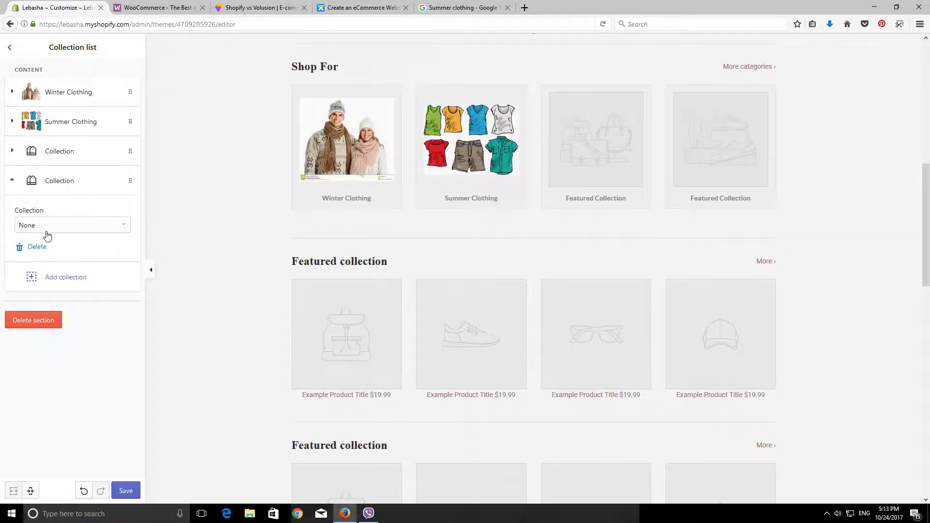
pyautogui.click(40, 247)
pyautogui.click(55, 152)
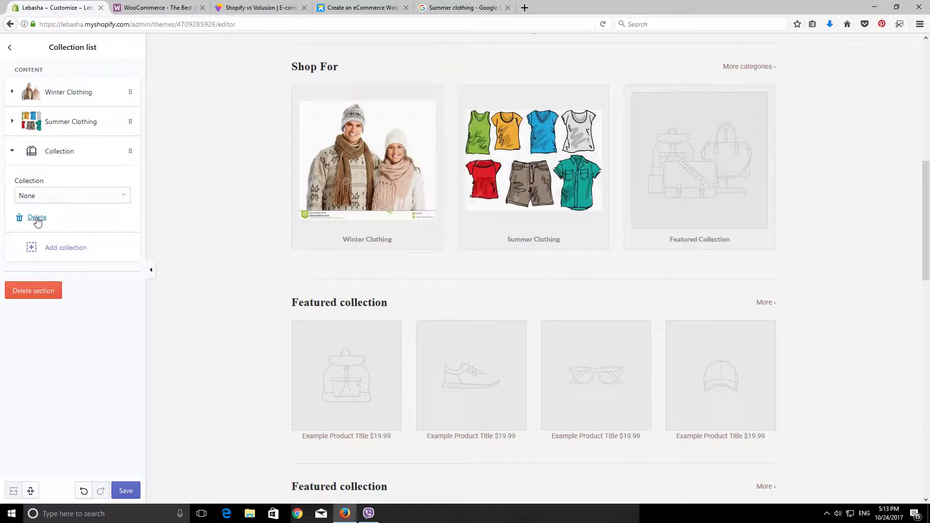
pyautogui.click(38, 218)
# - Save the Collection list changes and return to the Lebasha theme's overview of homepage sections
pyautogui.click(126, 491)
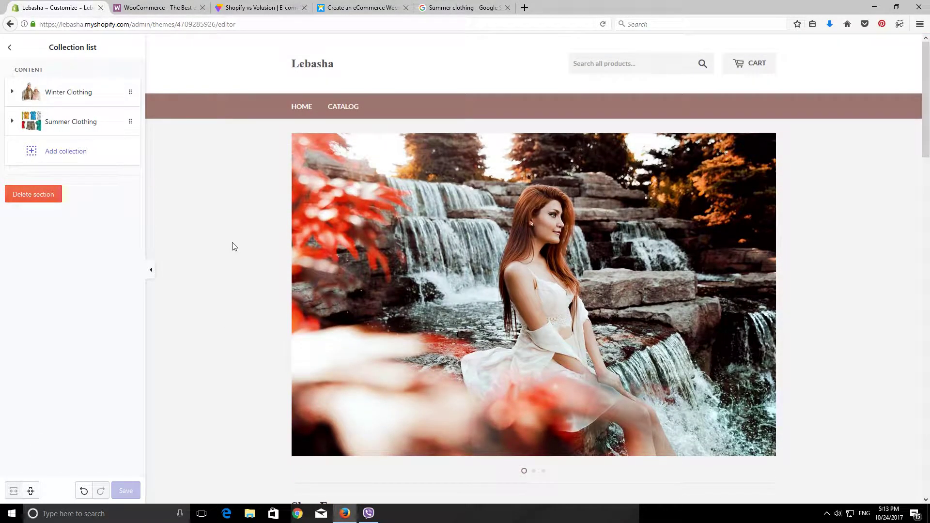
pyautogui.click(329, 62)
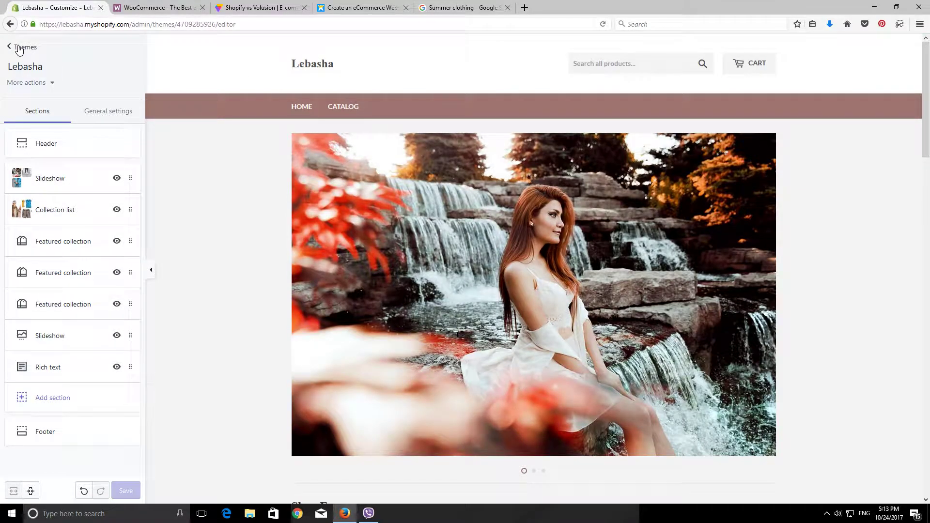
pyautogui.click(16, 46)
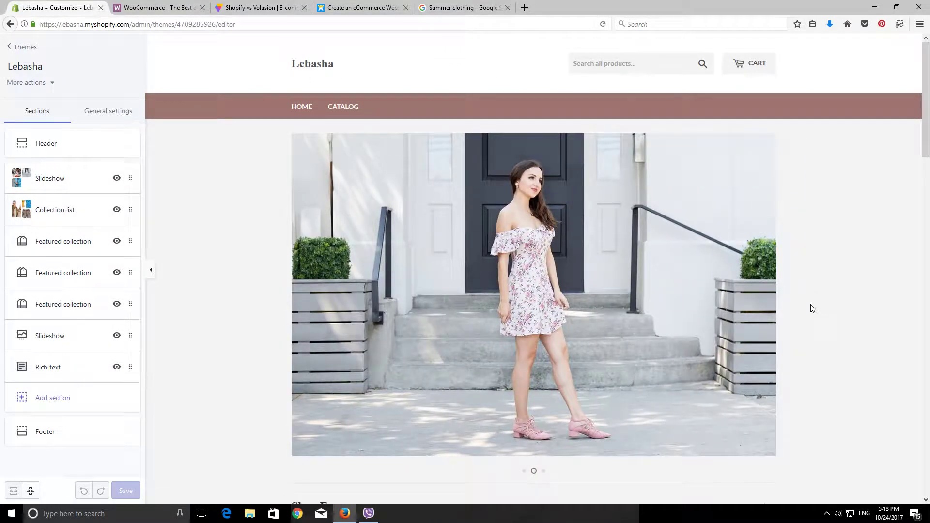
pyautogui.scroll(-2, 799, 290)
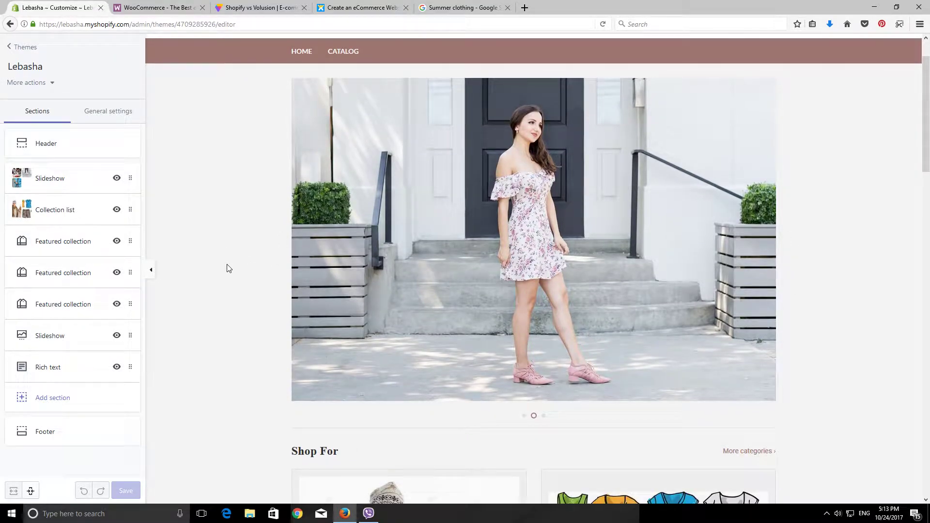